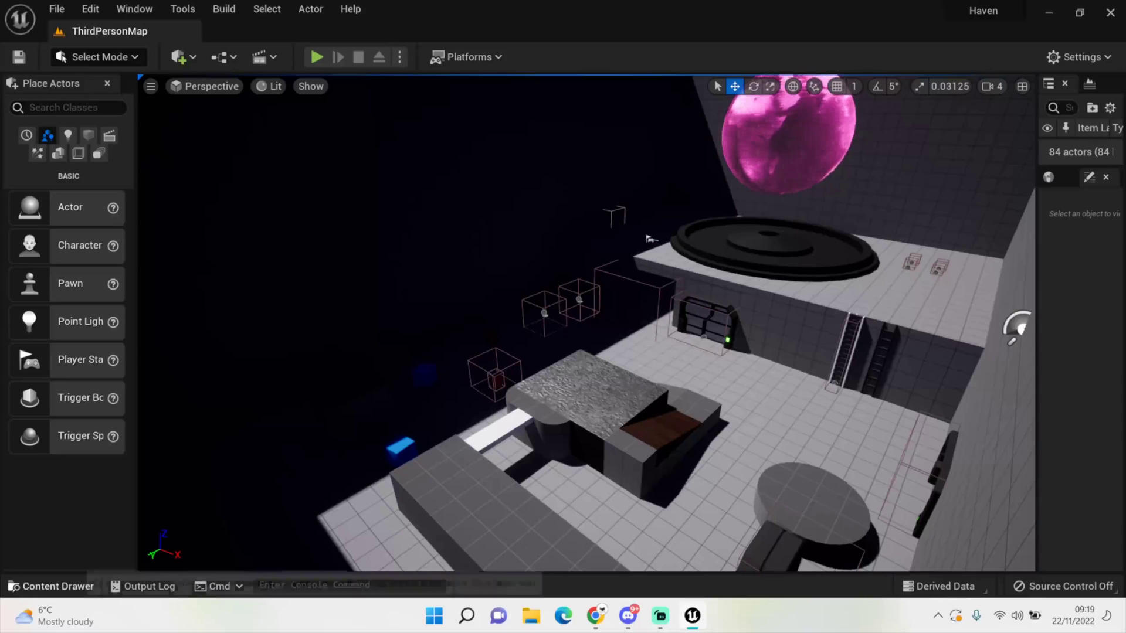
Step: Browse the Content Drawer to the Content > ThirdPerson folder
click(52, 587)
click(307, 411)
scroll(674, 500, down, 3)
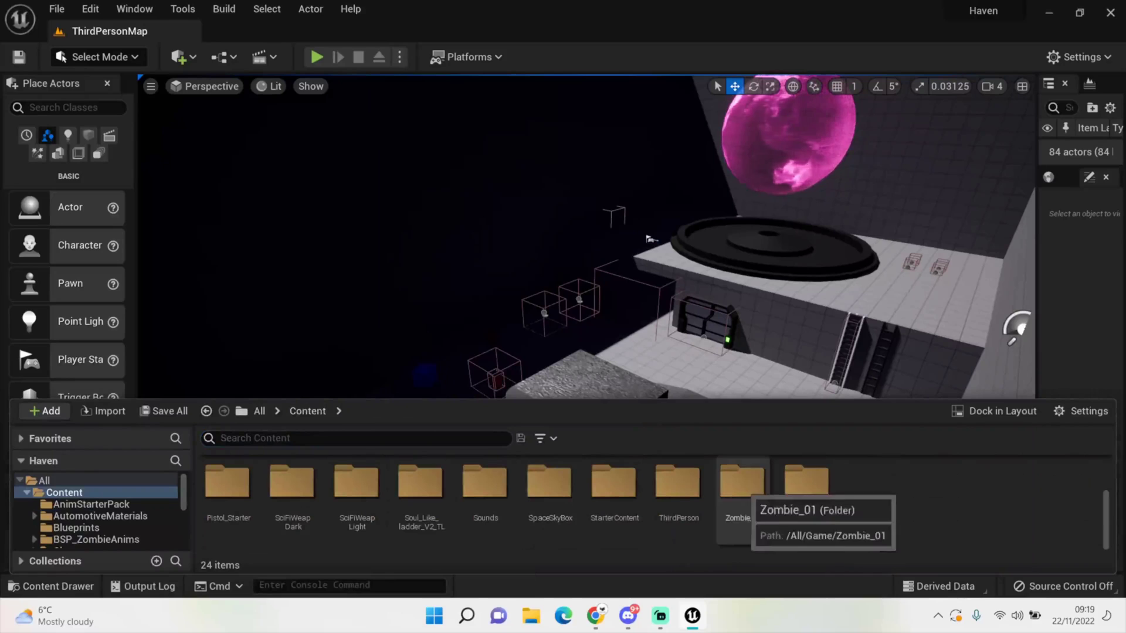
double_click(678, 483)
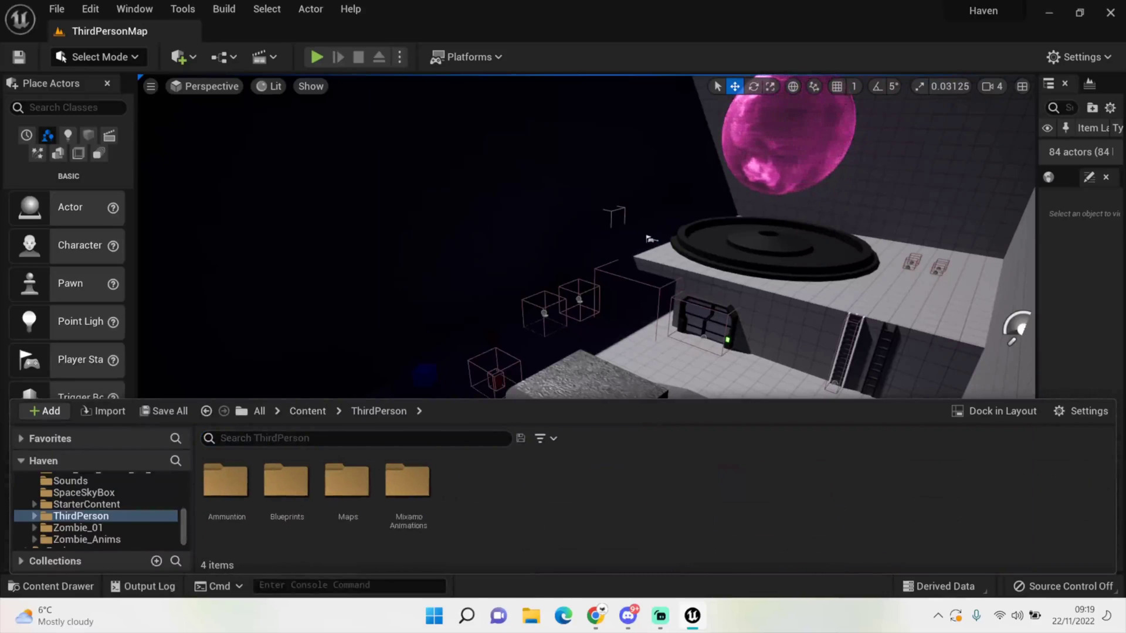
double_click(286, 484)
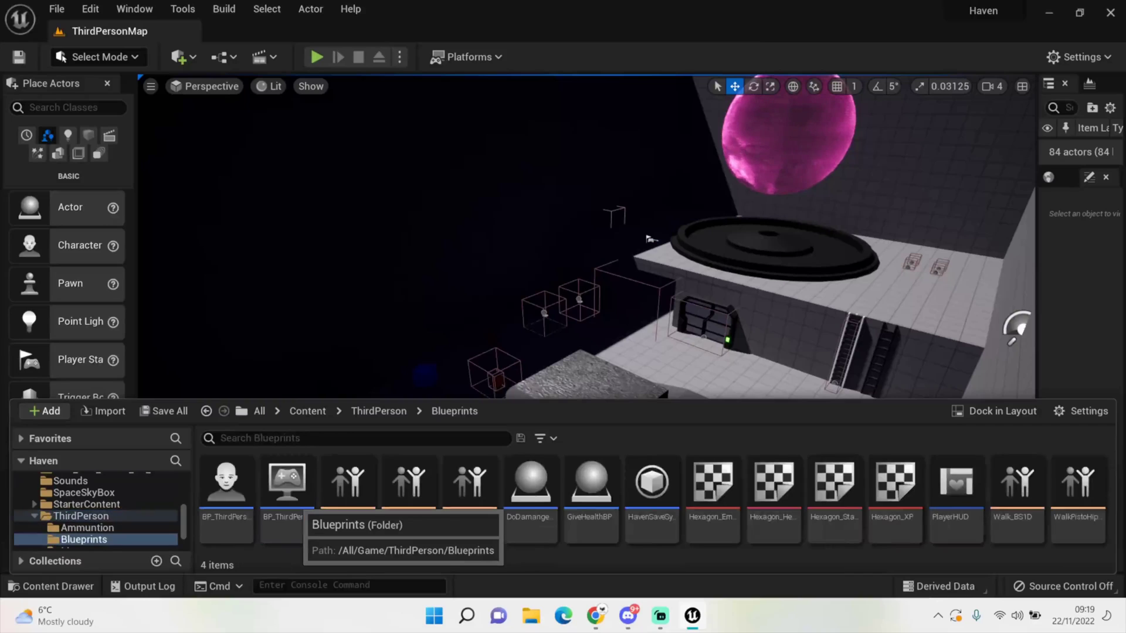
click(379, 412)
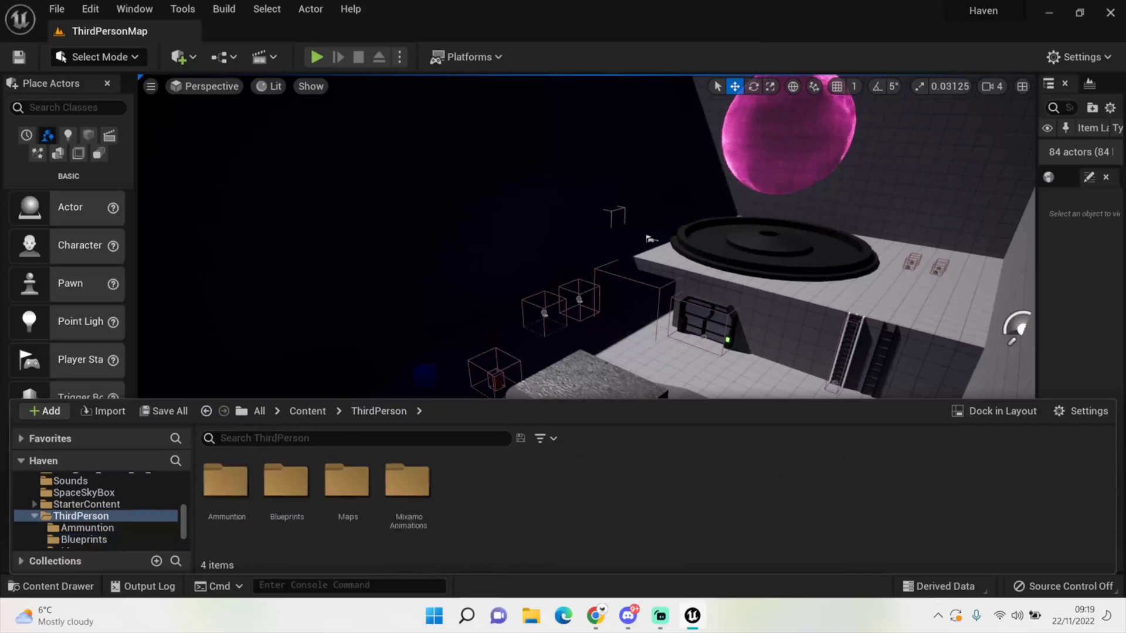
Step: Create a new folder named Zombies inside ThirdPerson and open it
right_click(471, 482)
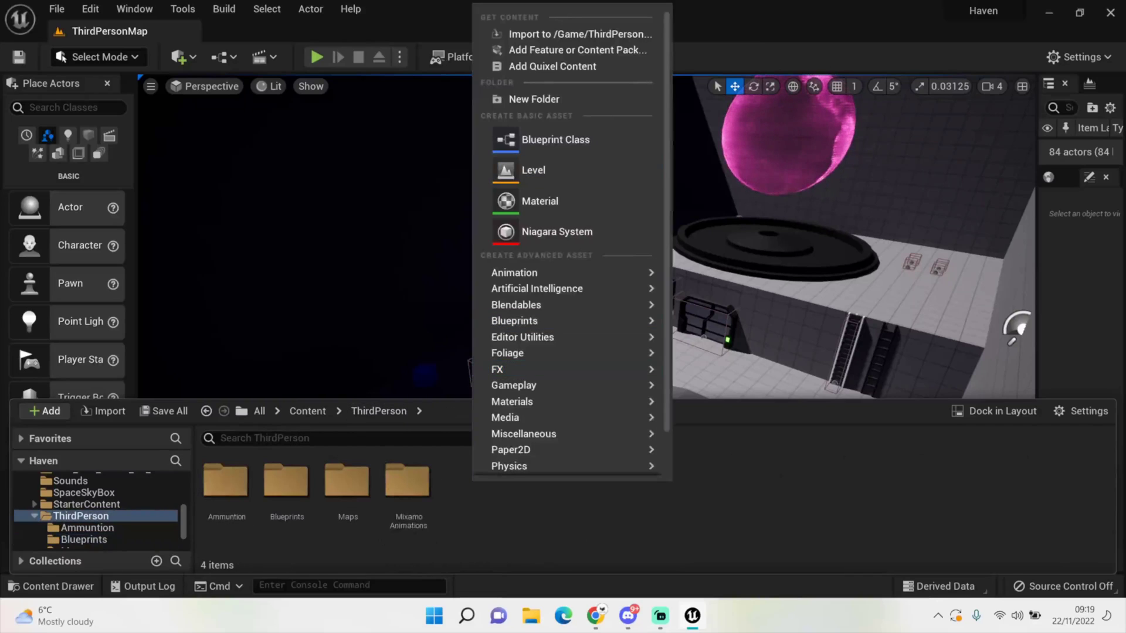
click(533, 99)
text(2ombie)
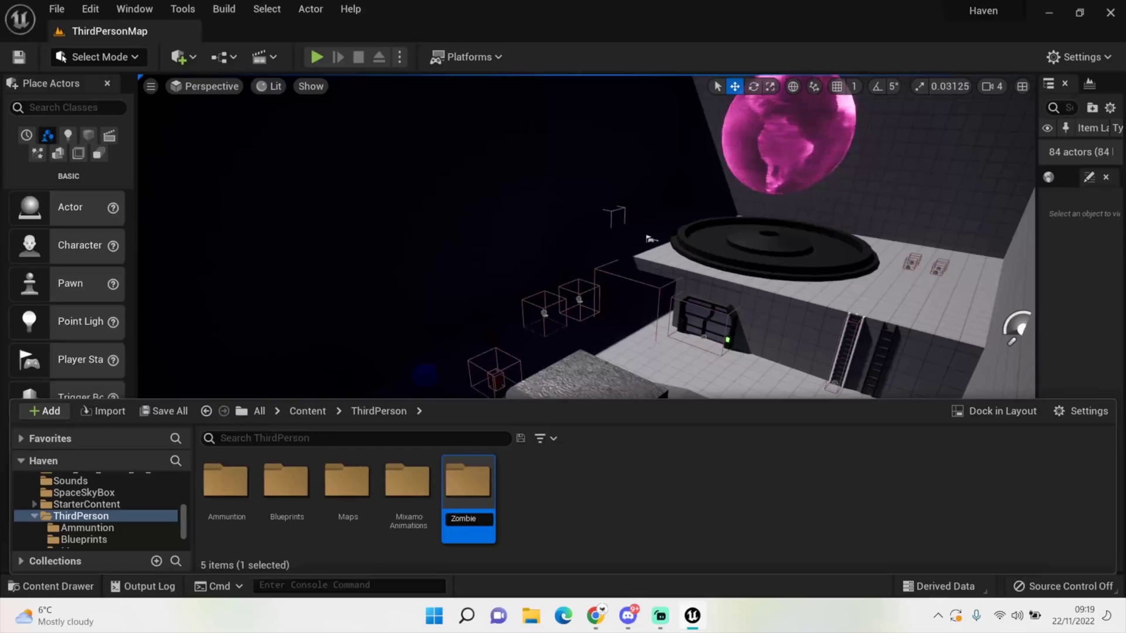
text(s)
key(Return)
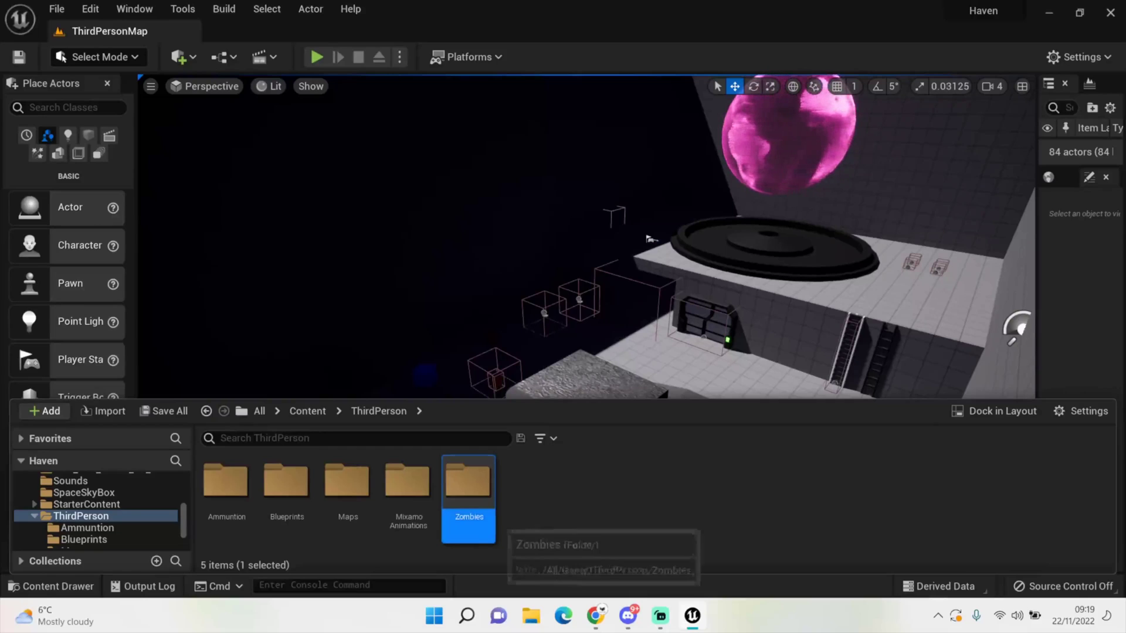
double_click(468, 487)
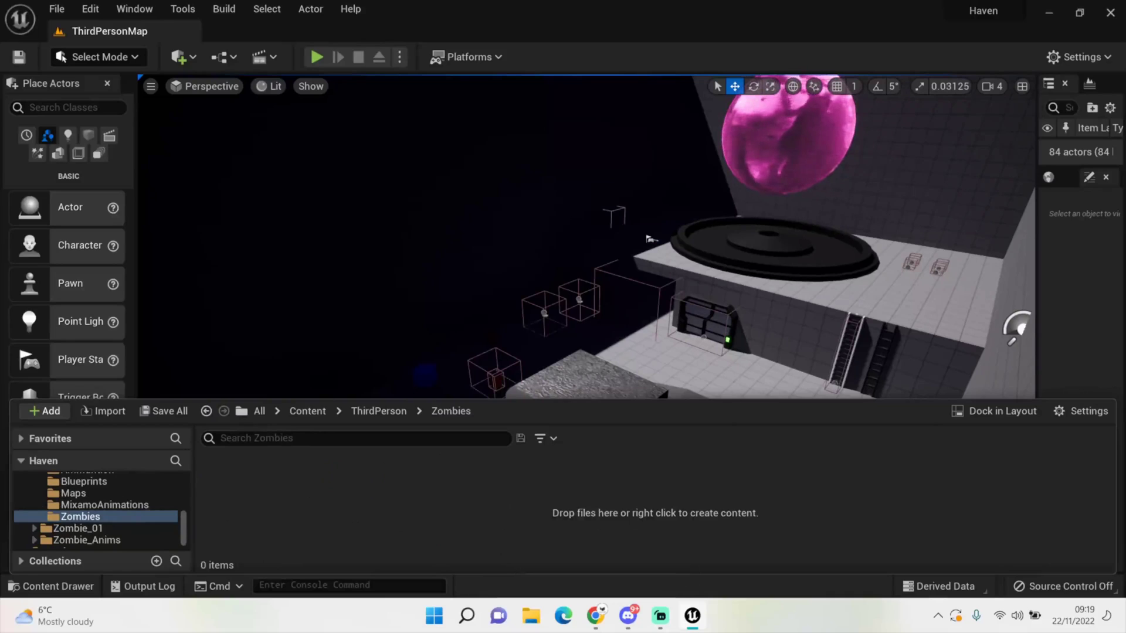
Step: Create a Character-based Blueprint class named ZombieMaster and open it in the Blueprint editor
right_click(259, 501)
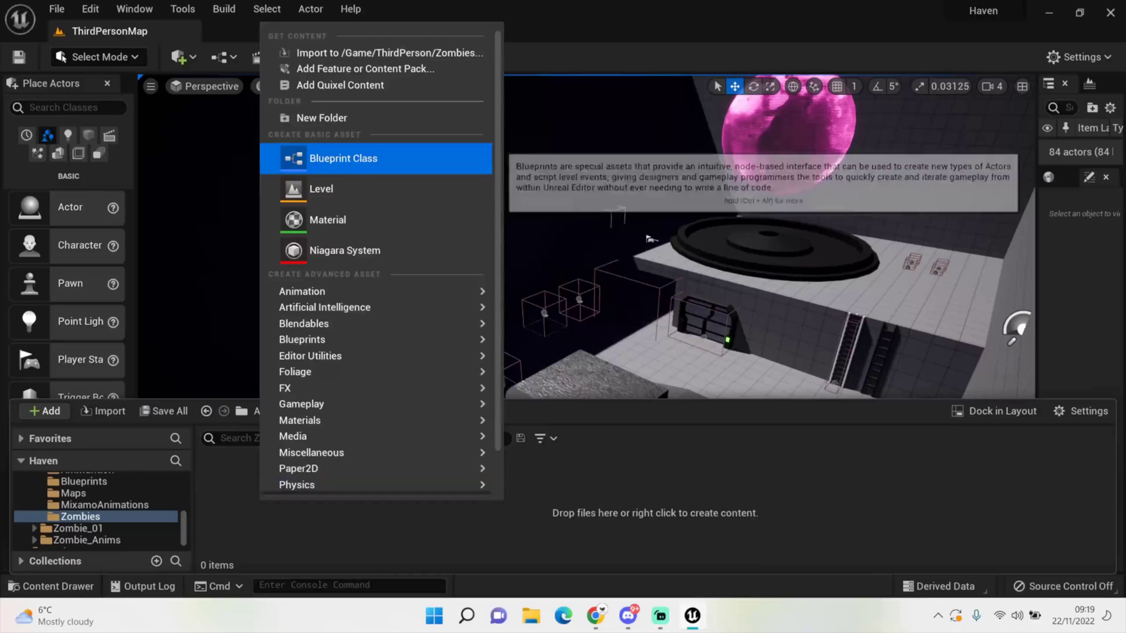
click(351, 155)
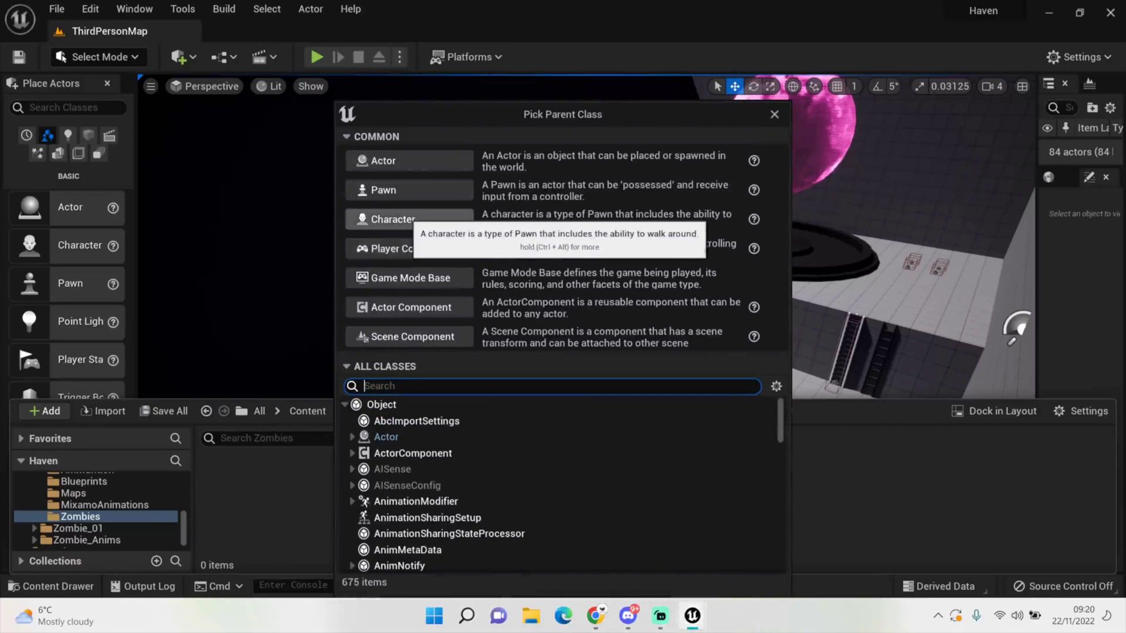
click(389, 246)
text(Zo)
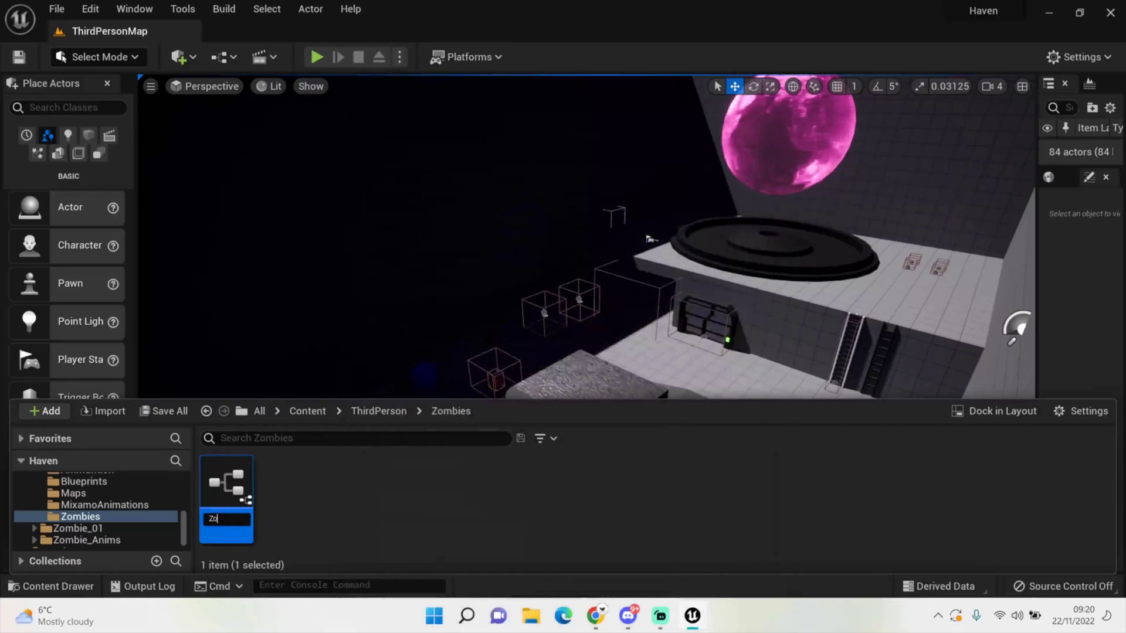
text(mbieMaster)
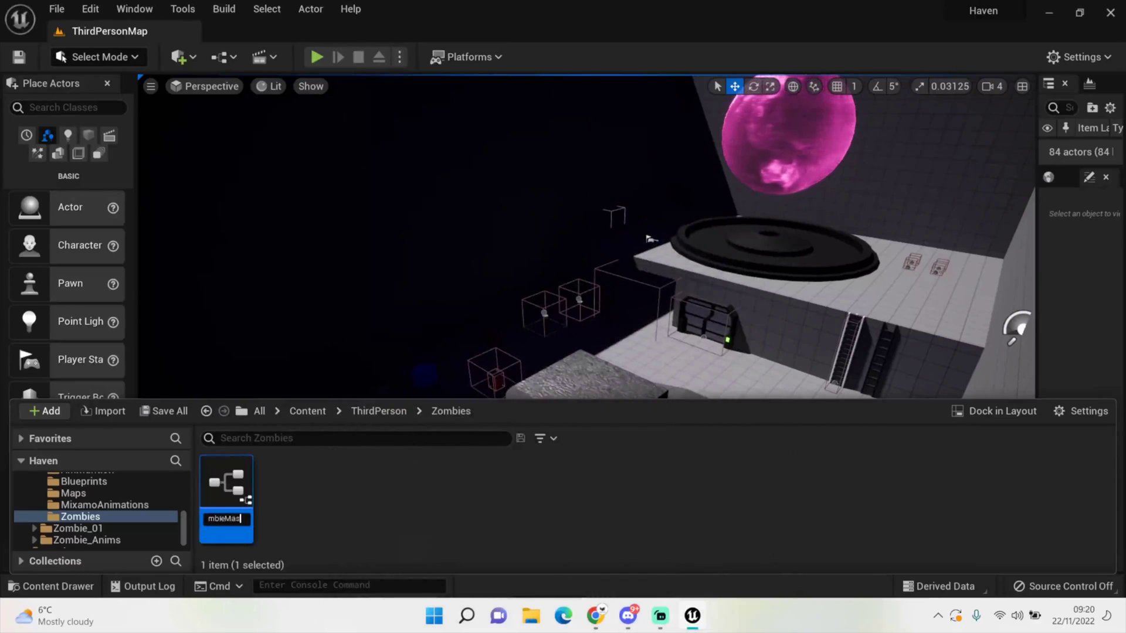
key(Return)
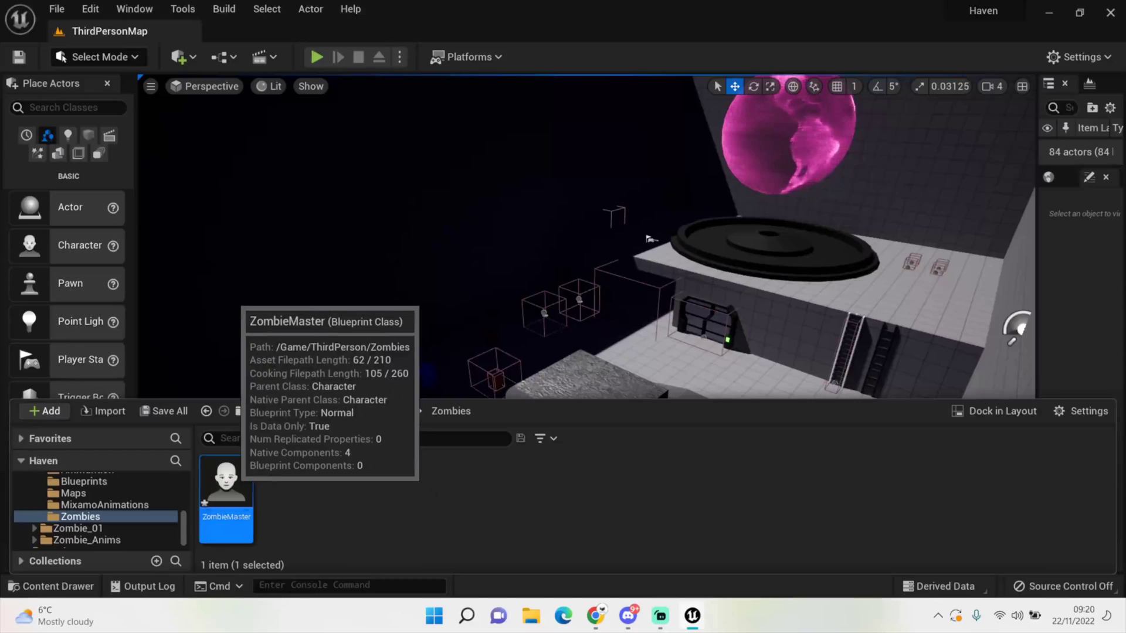
double_click(232, 488)
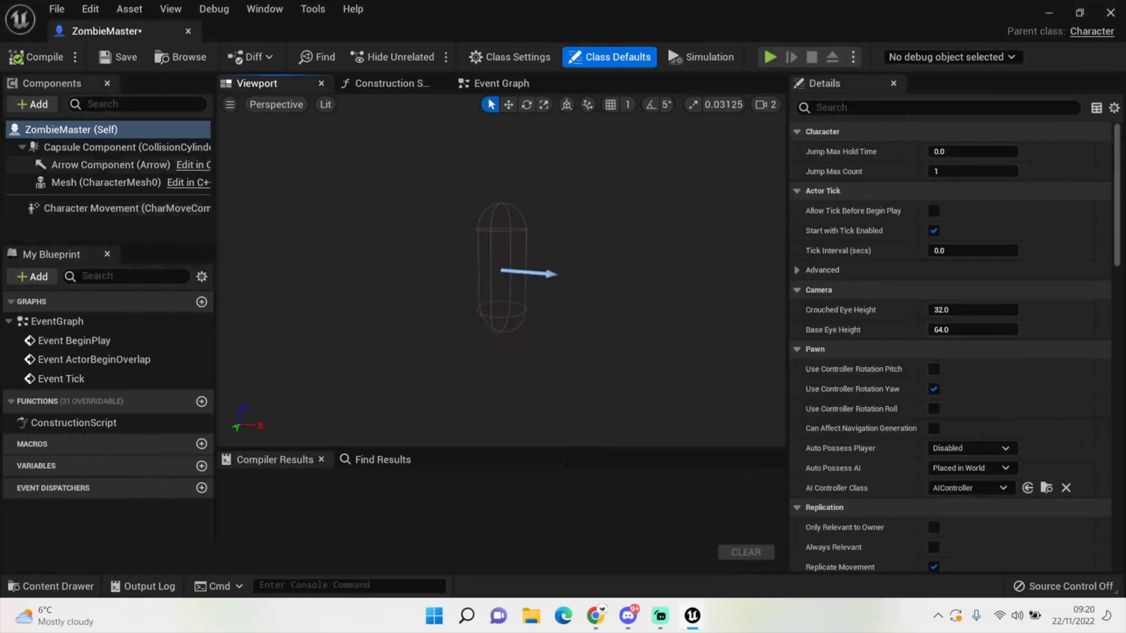
Step: Assign SKM_Quinn as the Skeletal Mesh of the character's Mesh component
click(106, 182)
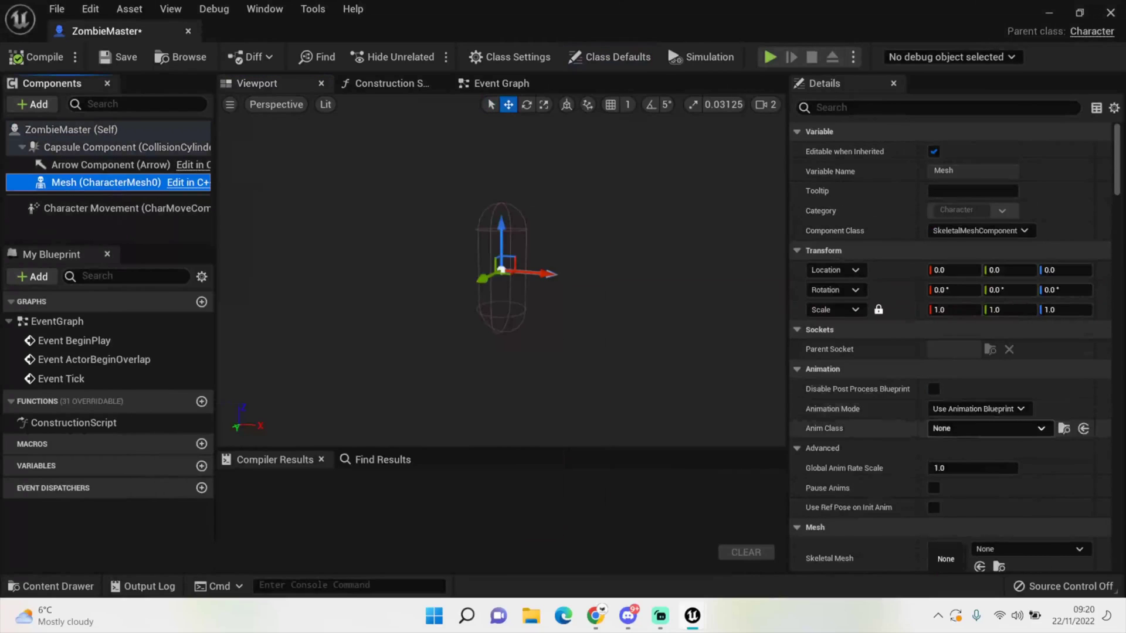
scroll(973, 410, down, 3)
click(1024, 409)
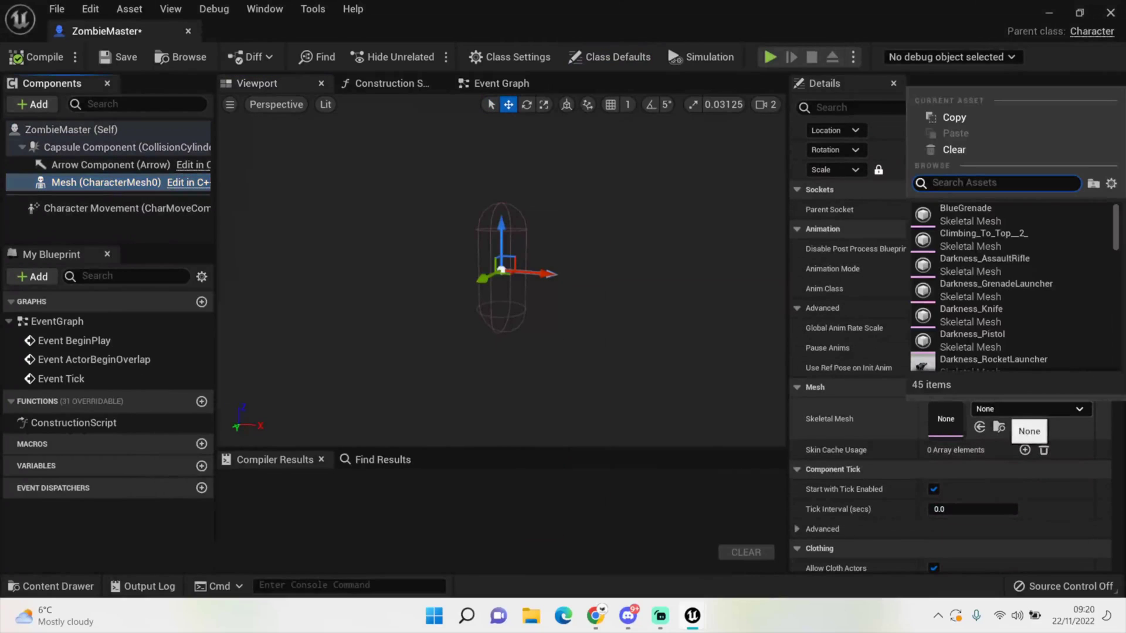
text(Quin)
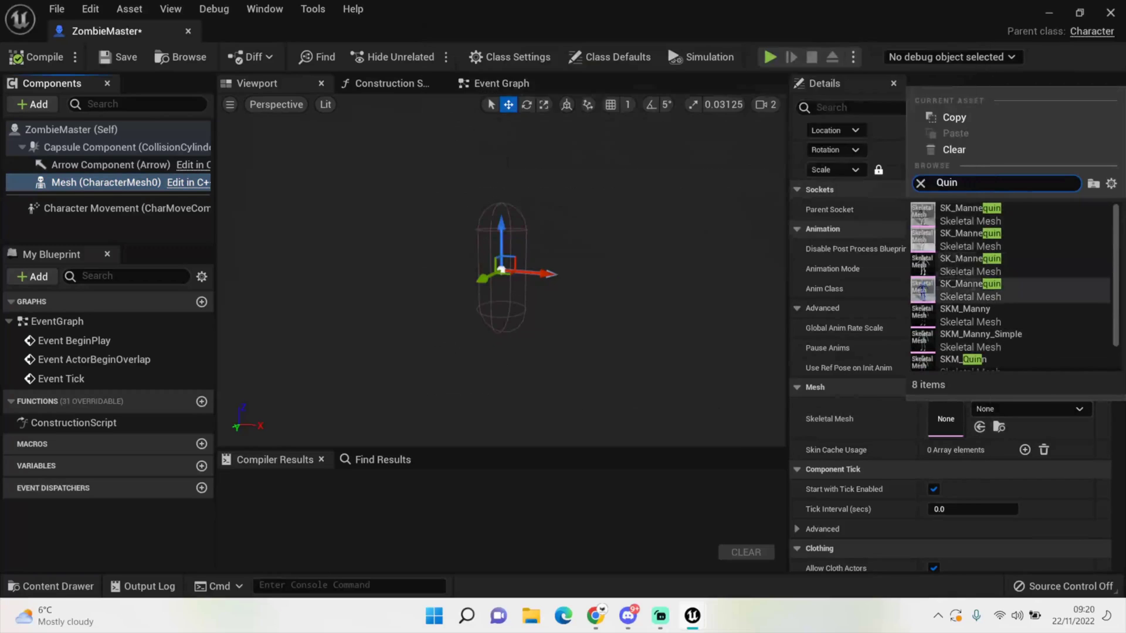
scroll(1008, 328, down, 2)
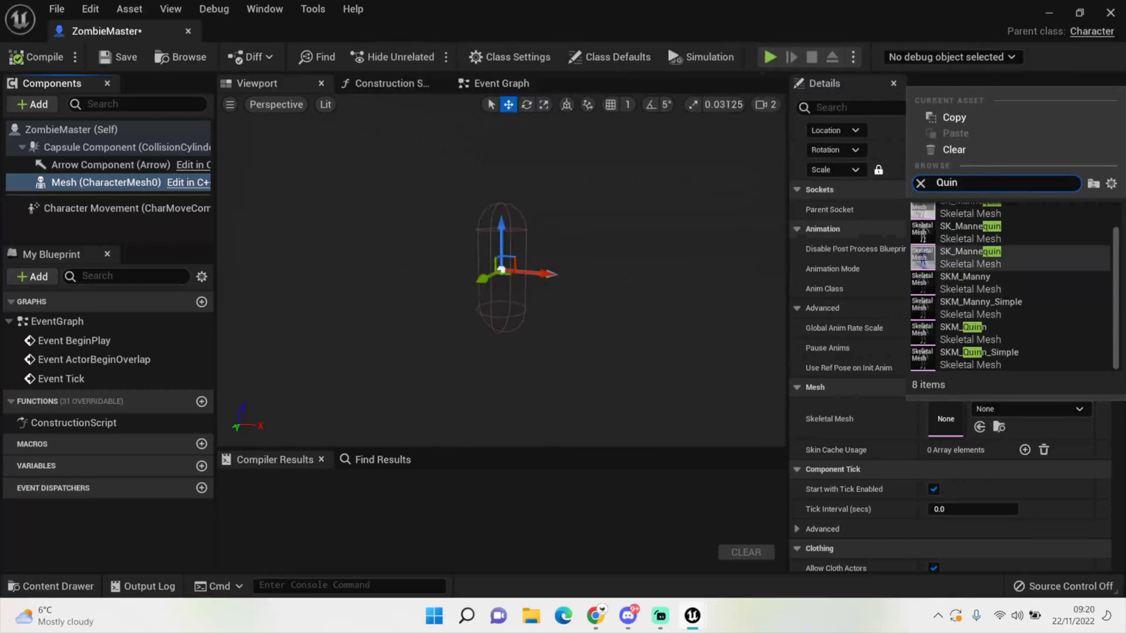
click(995, 331)
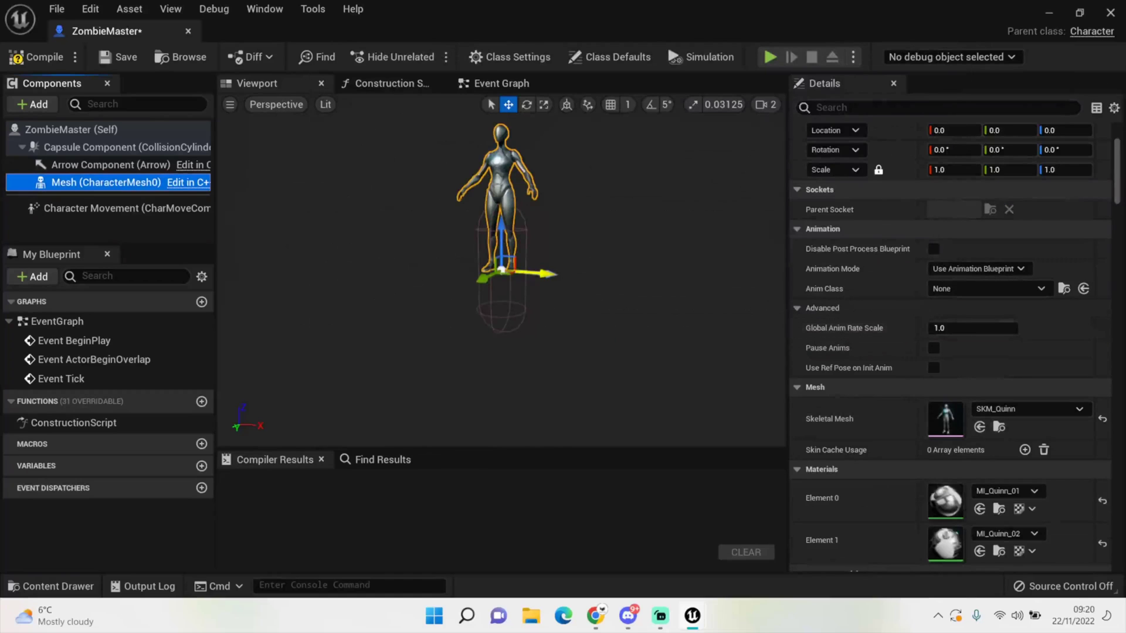
Step: Offset the mesh to Location Z -90 and Rotation Z -90
drag(501, 240, 501, 295)
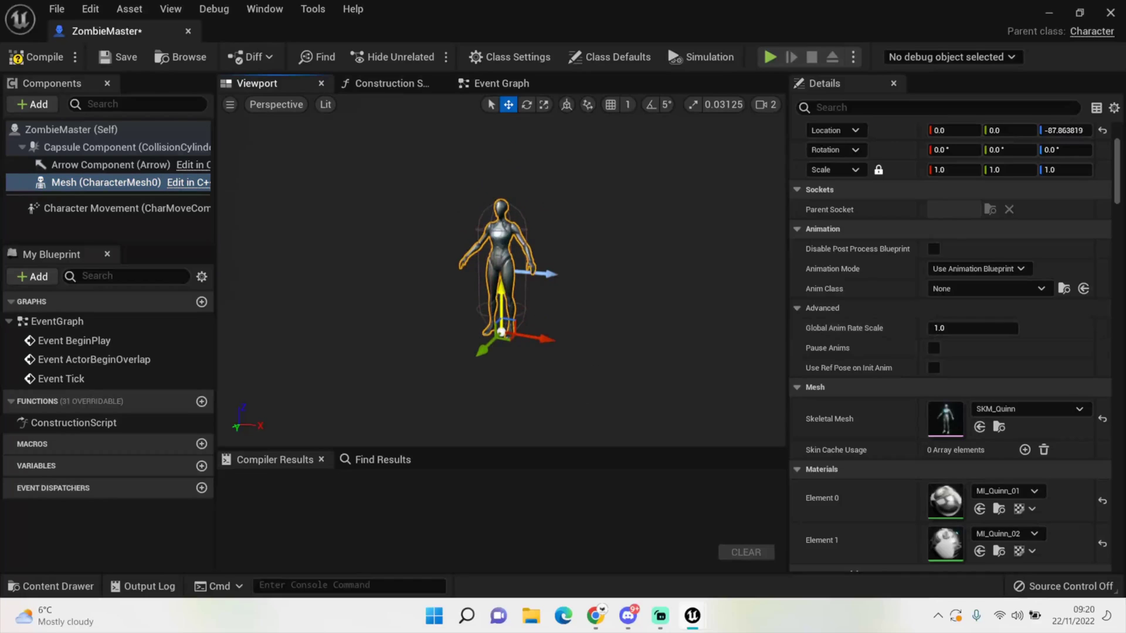
click(1065, 131)
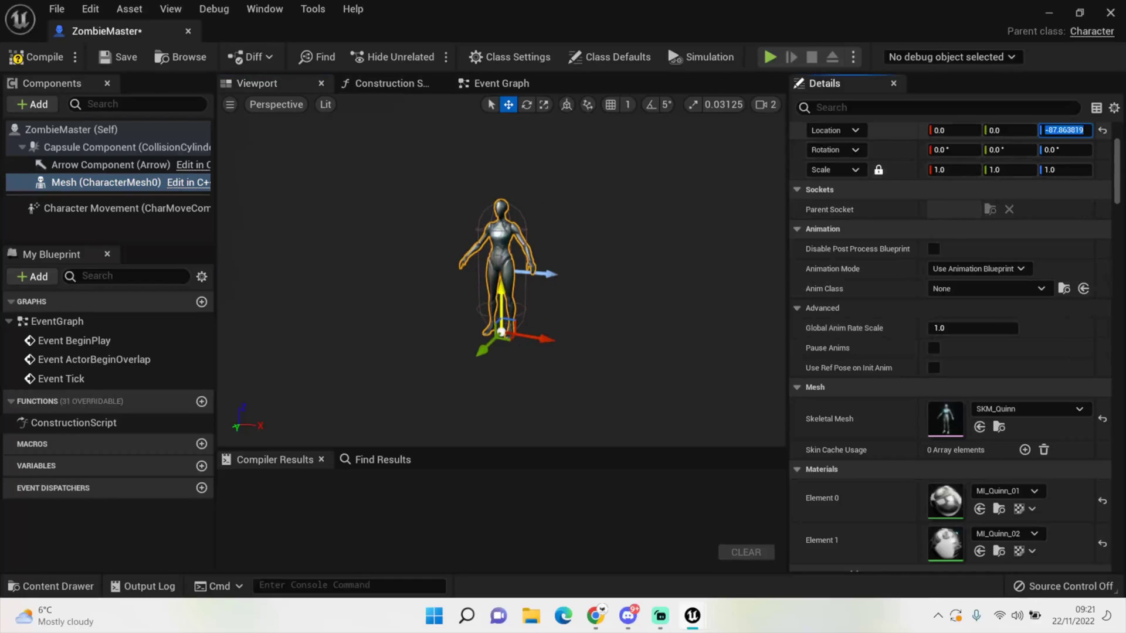
text(-90)
key(Return)
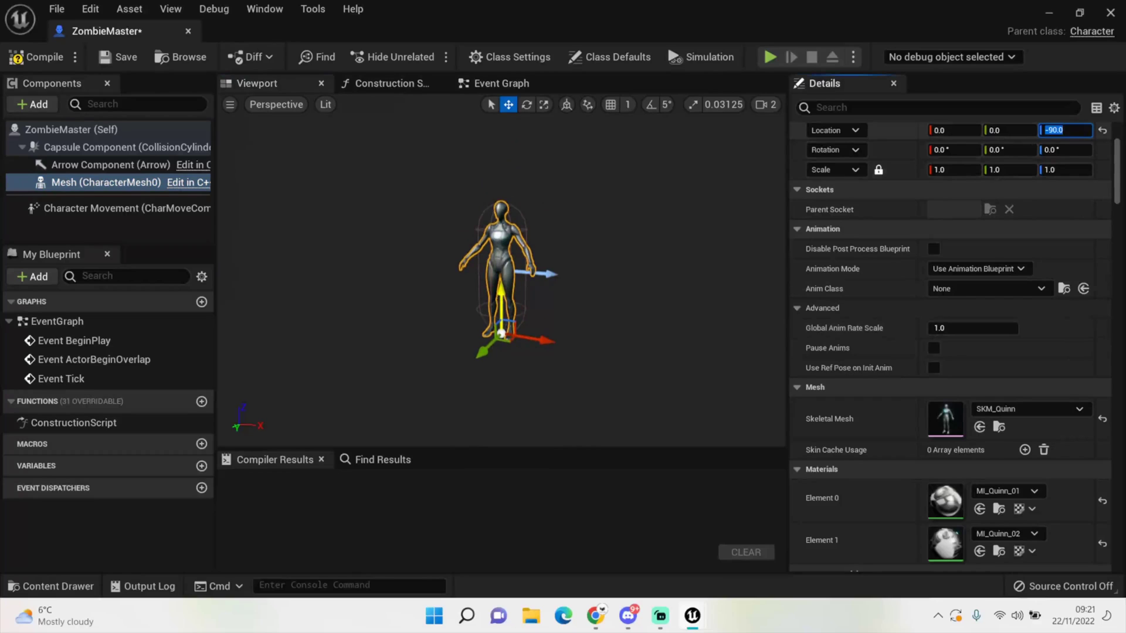
drag(1008, 130, 1070, 151)
key(ctrl+z)
click(1054, 150)
text(-90)
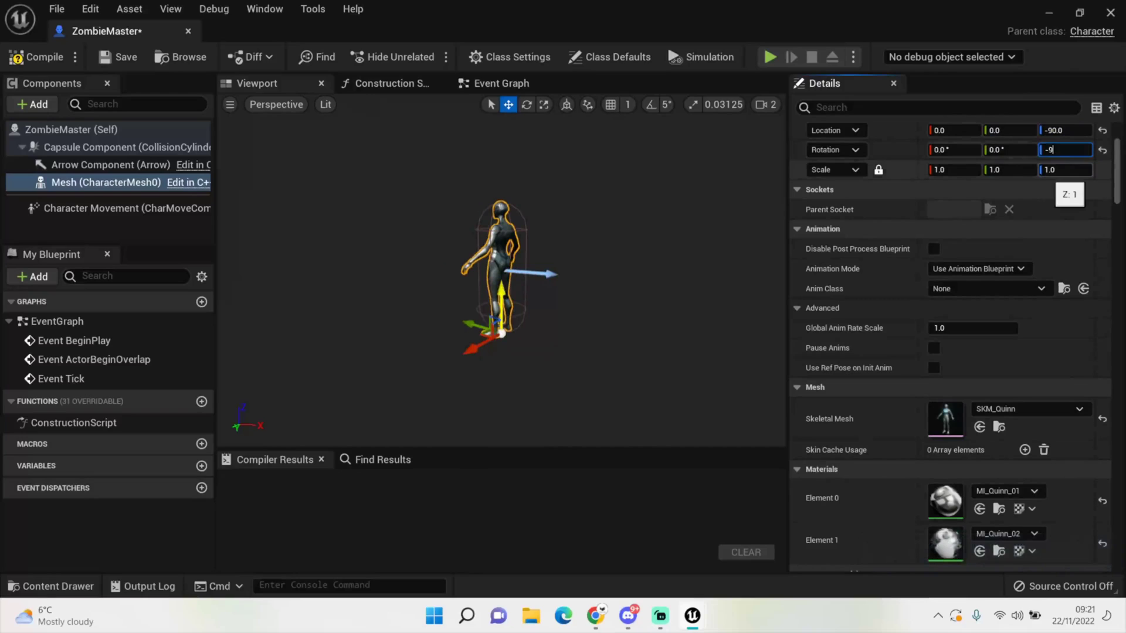
key(Return)
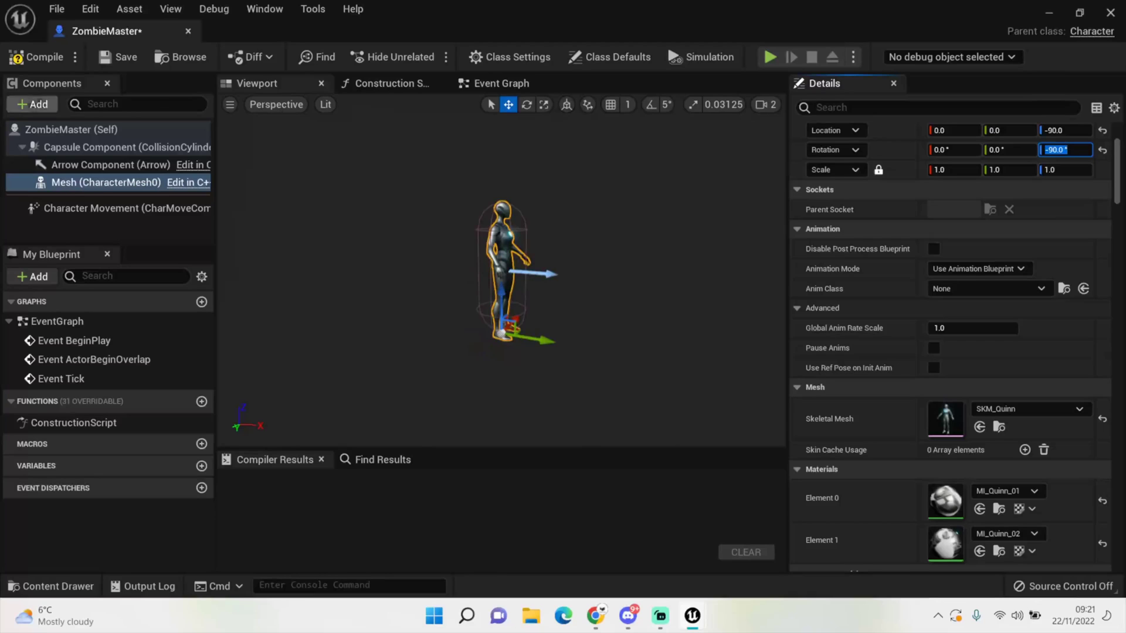
Step: Compile ZombieMaster and switch back to the ThirdPersonMap level
click(34, 58)
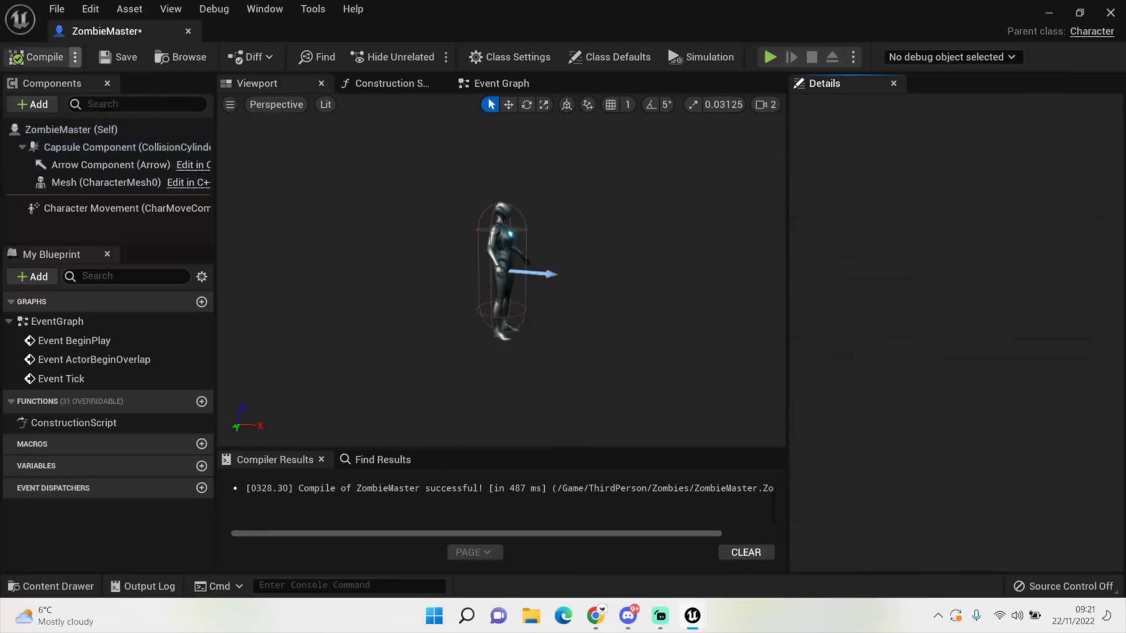
drag(107, 29, 459, 31)
click(111, 30)
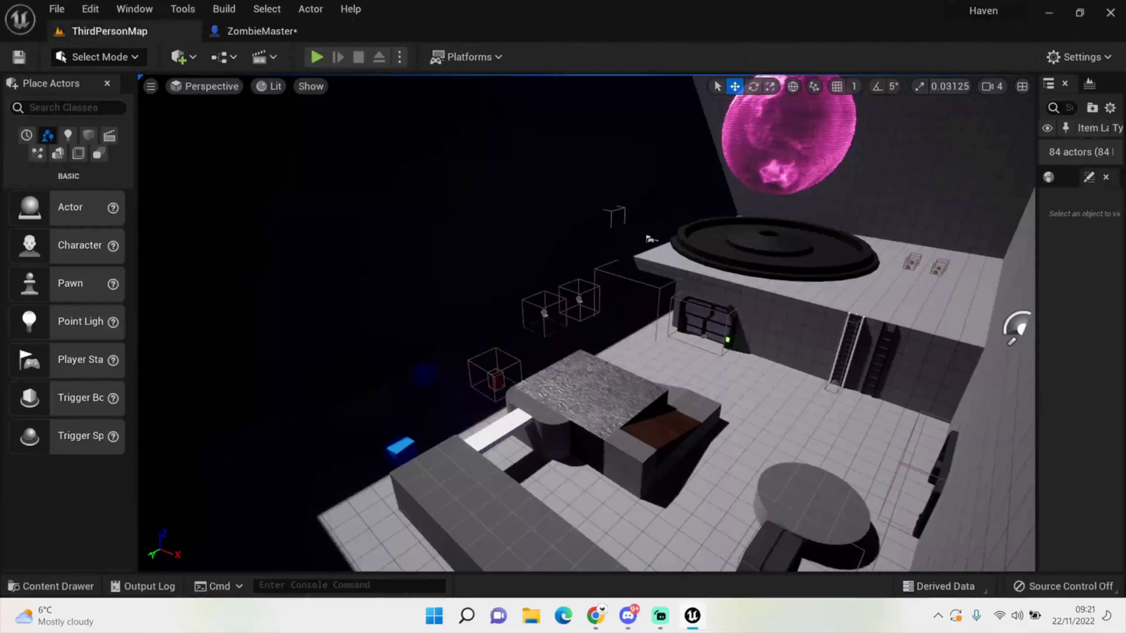
Step: Create an Animation Blueprint for the Female_Protagonist skeleton in the Zombies folder
click(51, 586)
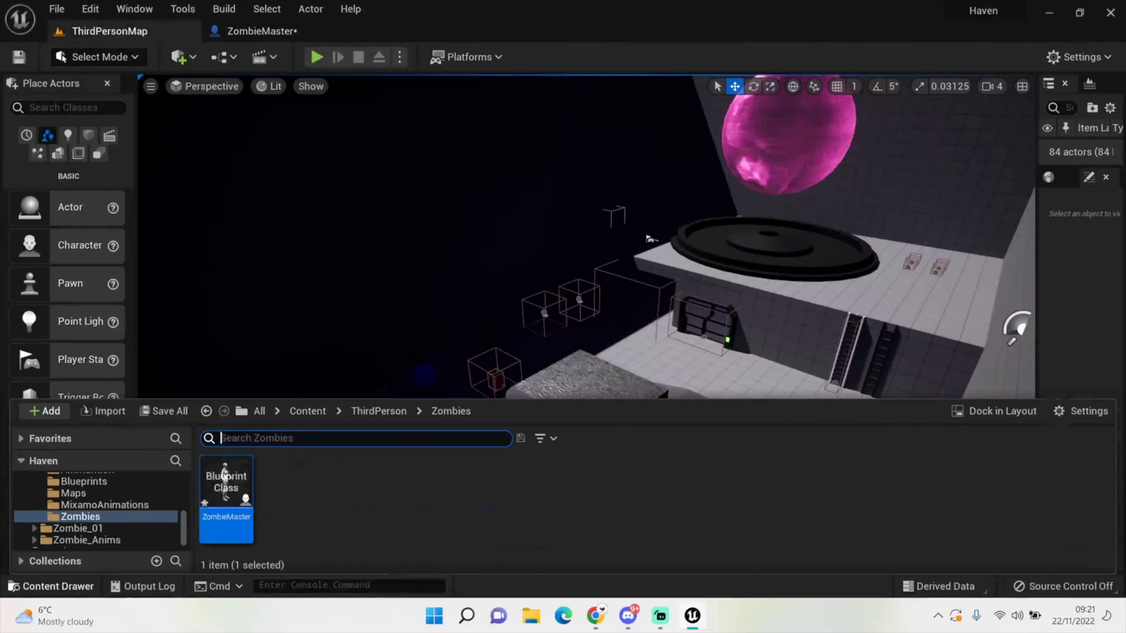
right_click(293, 469)
mouse_move(328, 469)
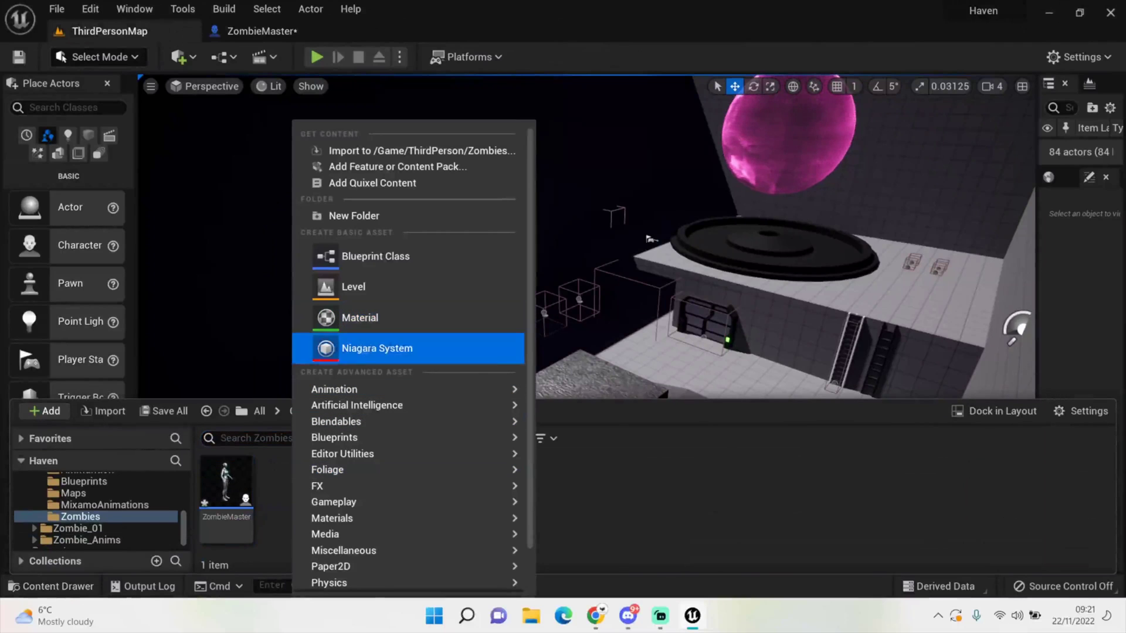
mouse_move(356, 405)
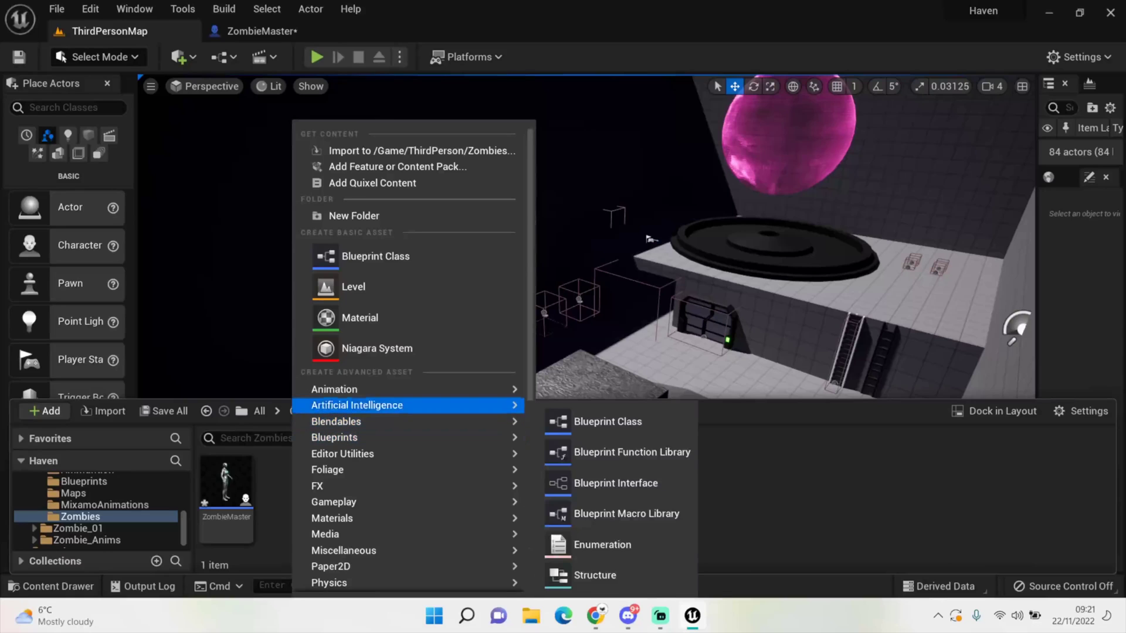
mouse_move(335, 390)
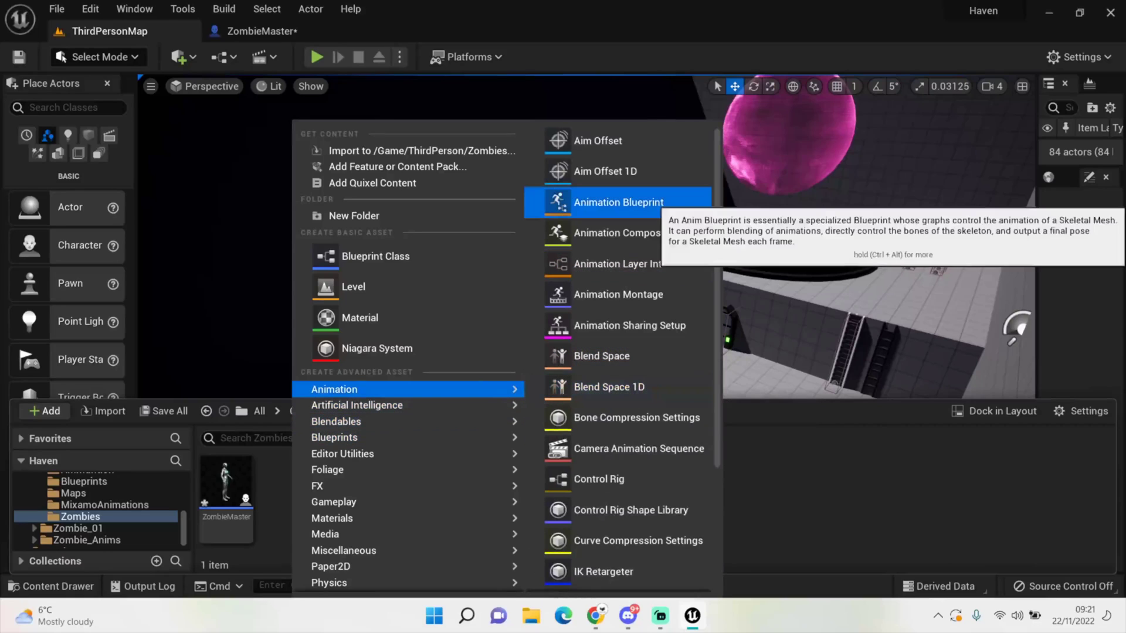
click(659, 206)
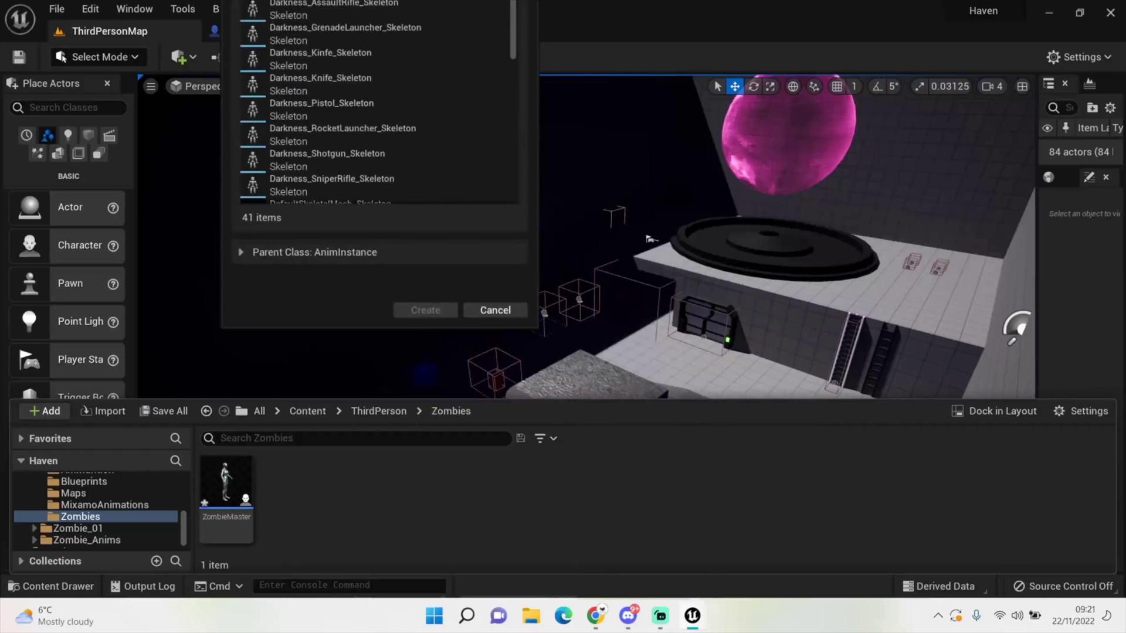
scroll(375, 117, down, 3)
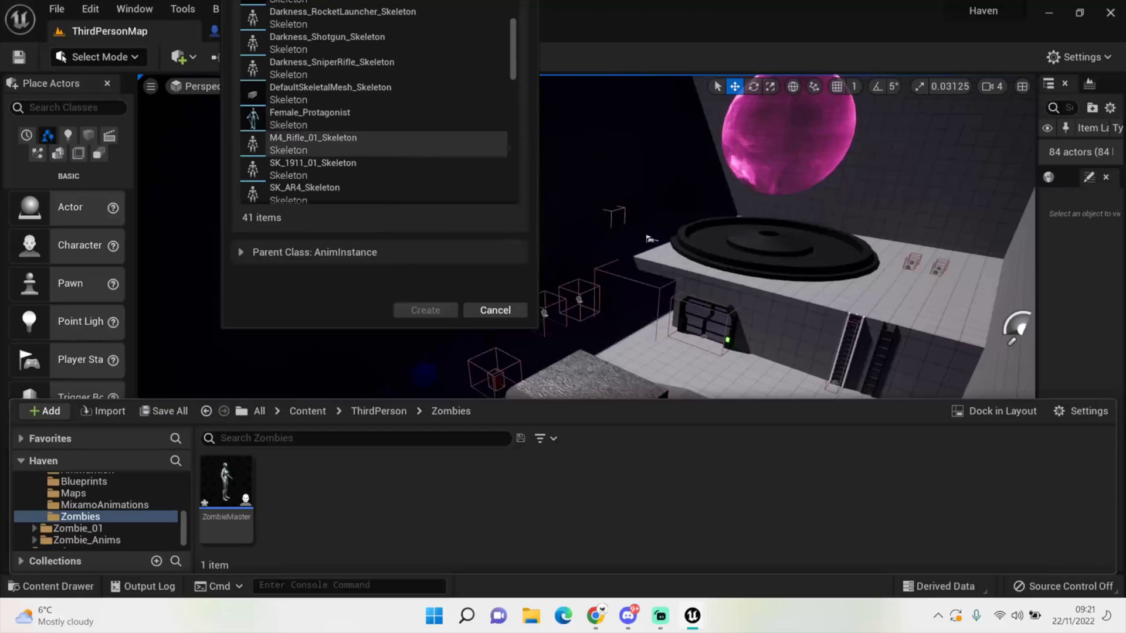
click(310, 118)
click(425, 310)
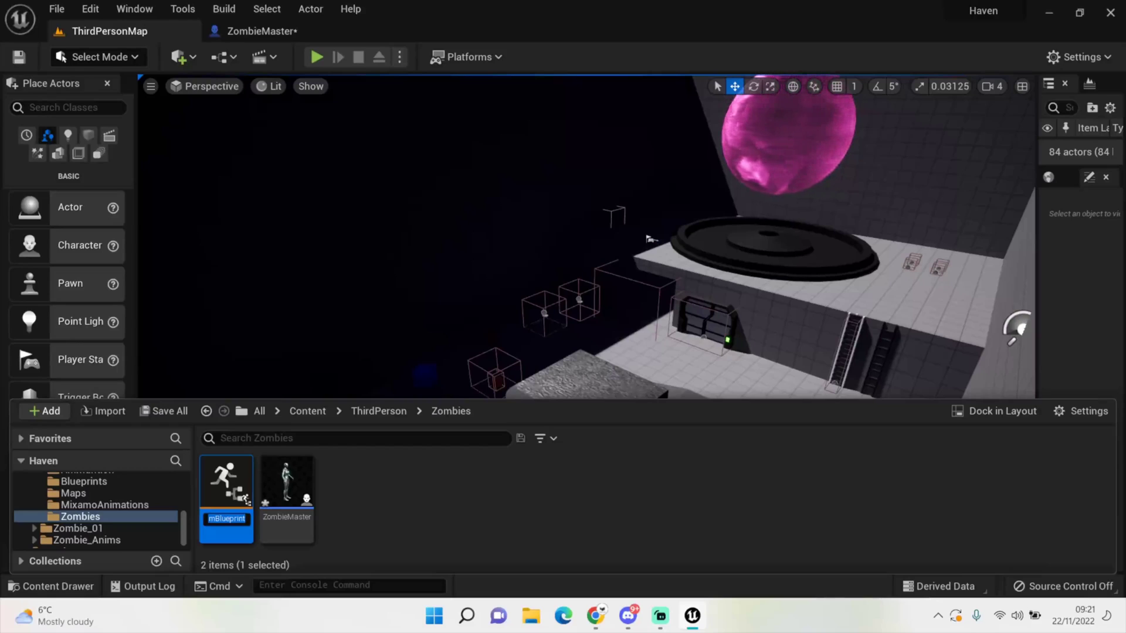
Step: Name the new animation blueprint ZombieAnimpBp
text(Zomn)
key(BackSpace)
text(bieAnimpBpo)
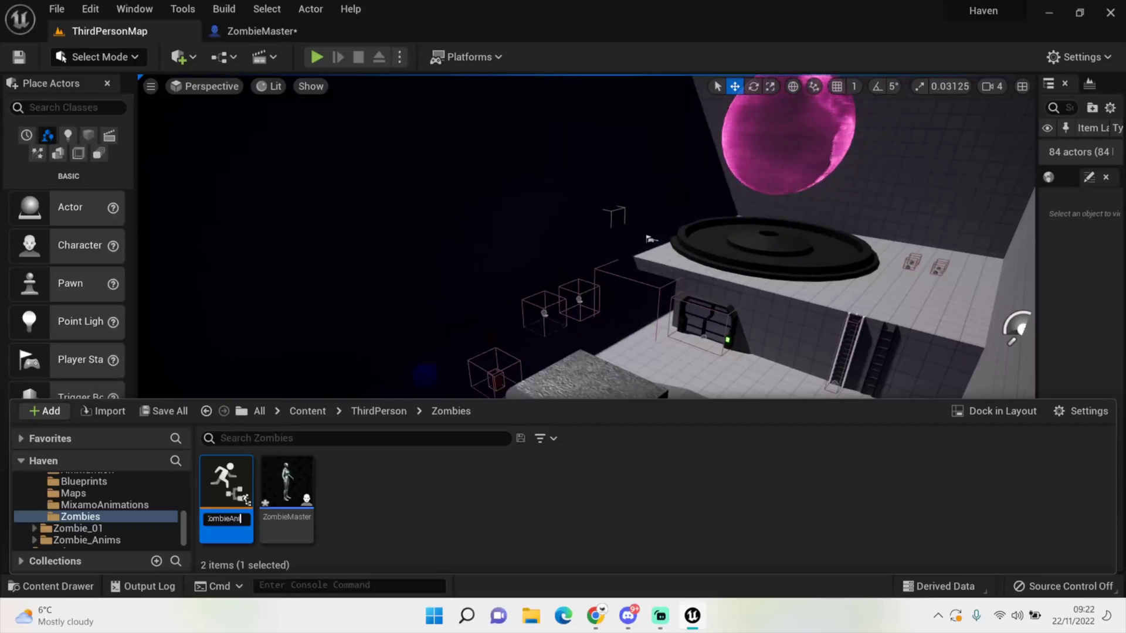
key(Return)
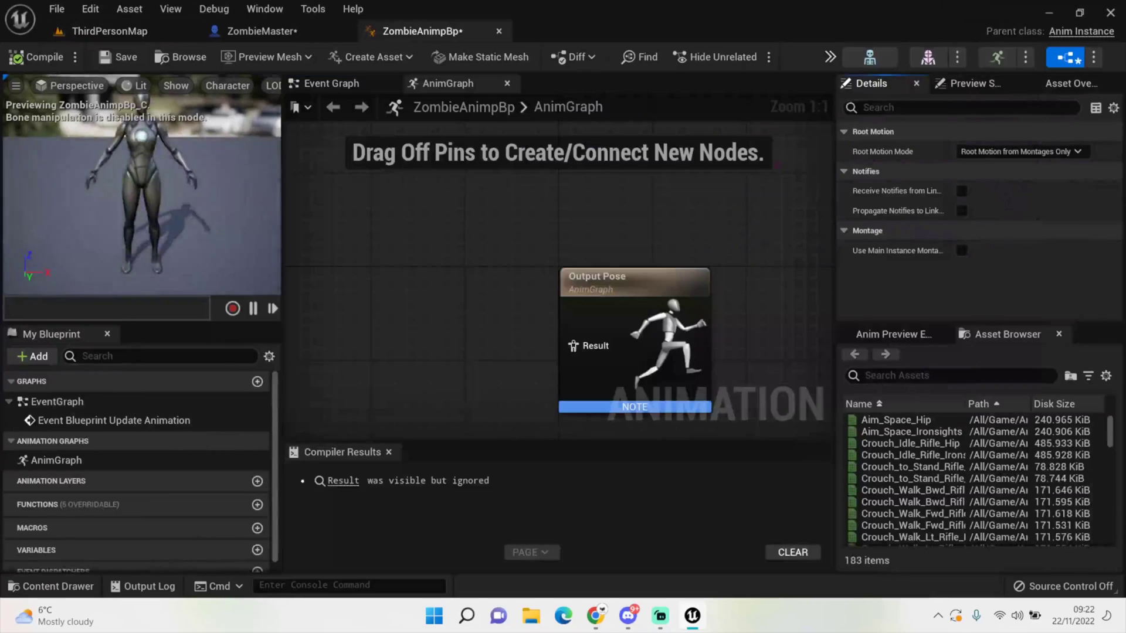
Step: Add a New State Machine node to the AnimGraph and wire it into Output Pose
right_drag(489, 340, 585, 280)
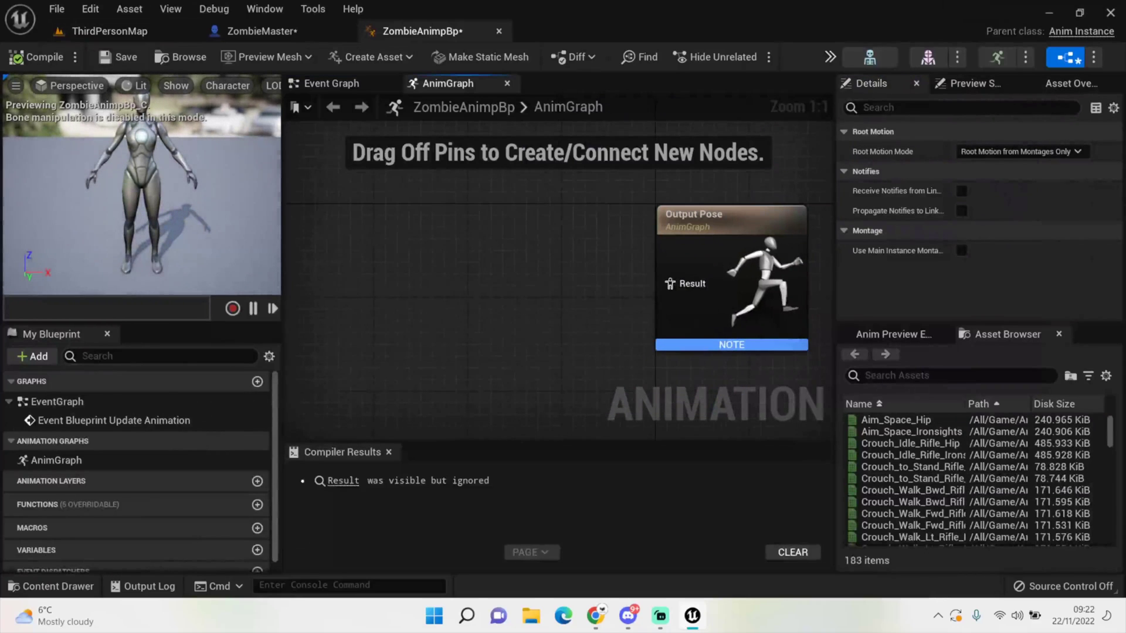
right_click(414, 281)
text(S)
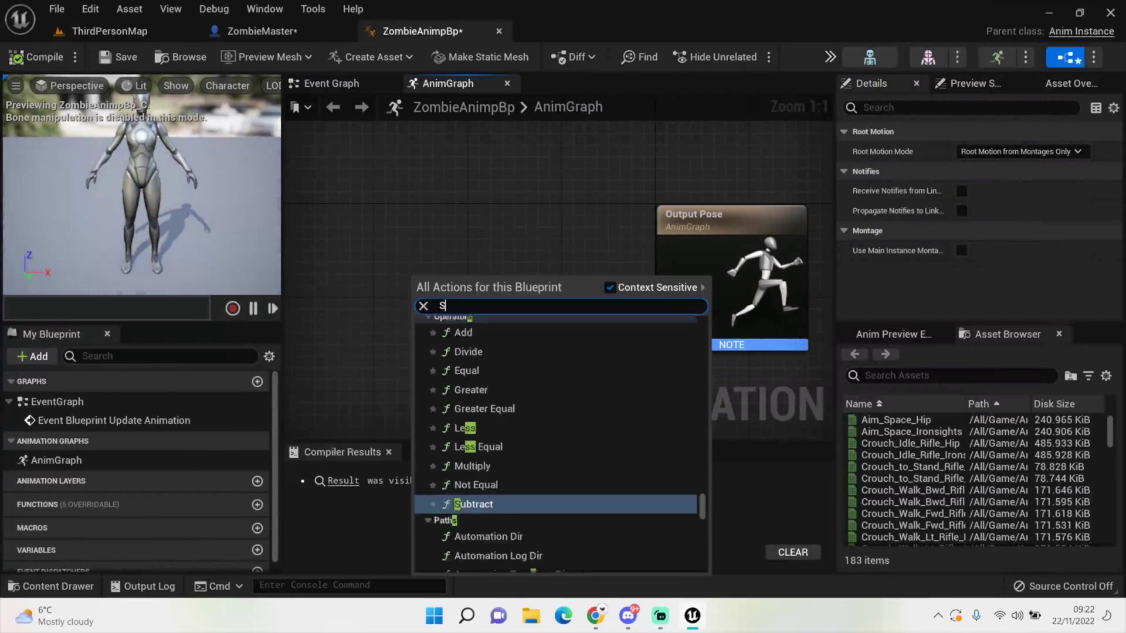
text(tate)
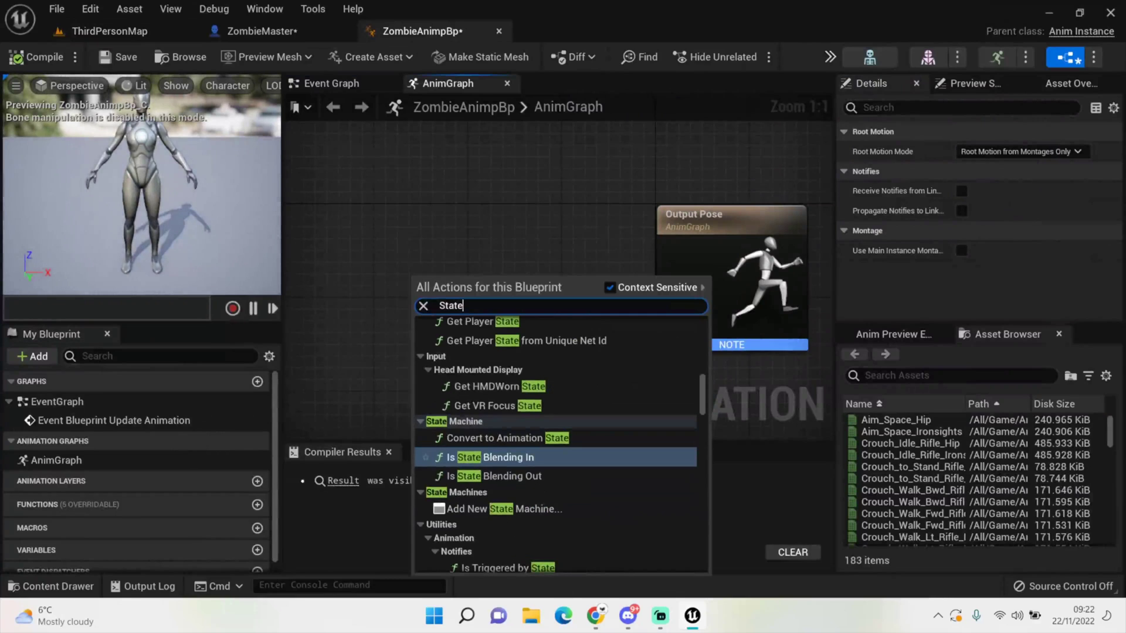
click(506, 509)
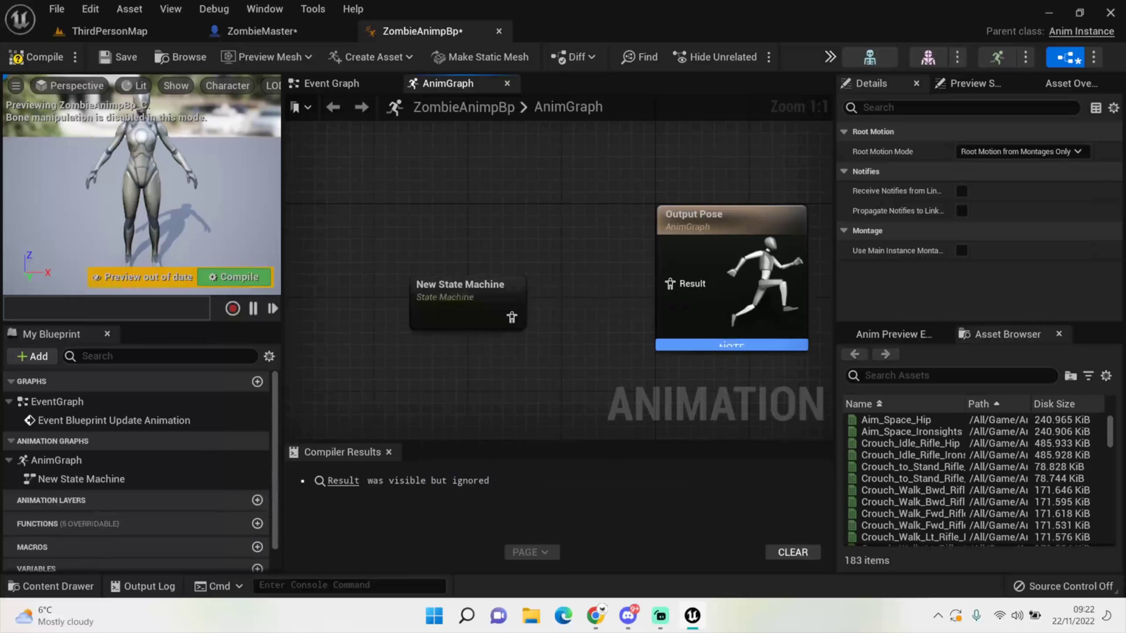
drag(469, 298, 669, 283)
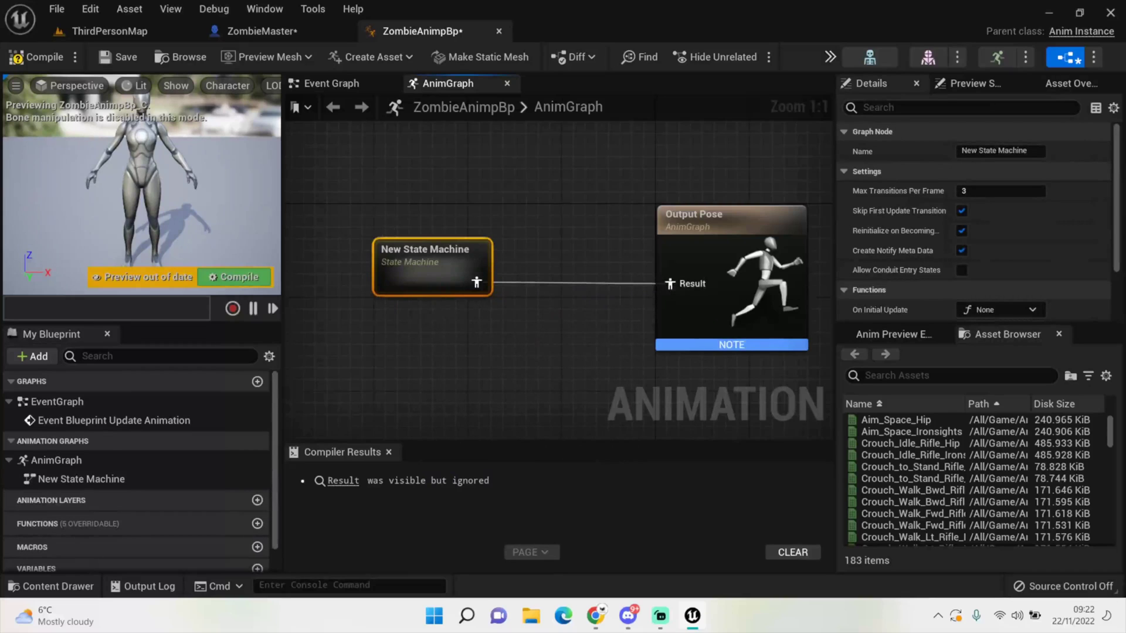
click(1000, 152)
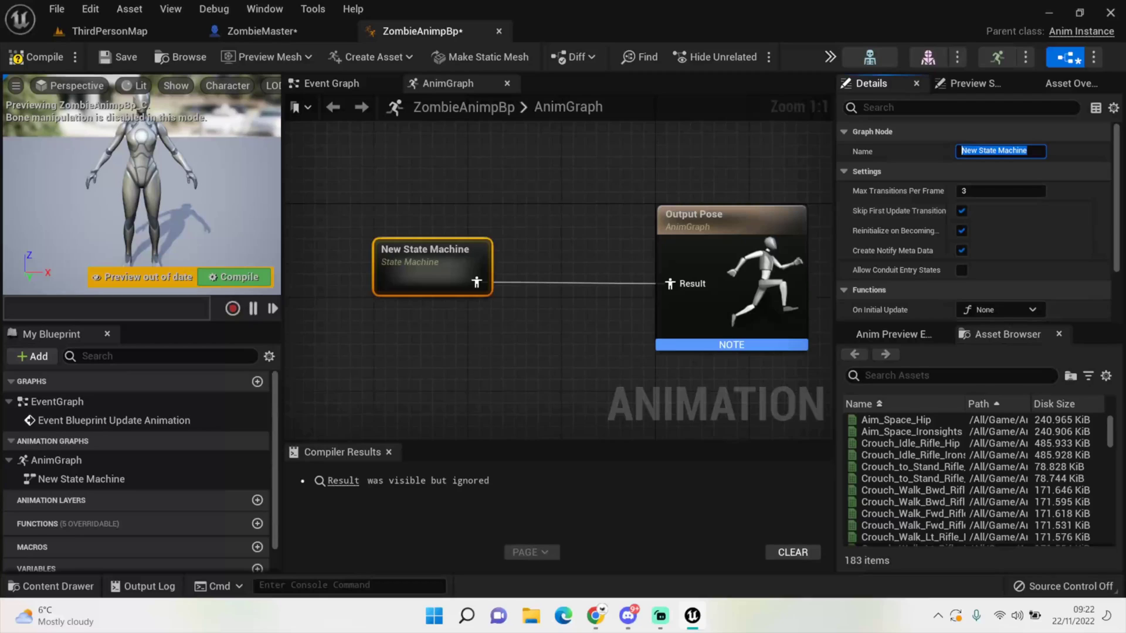
Step: Name the state machine Locomotion and open its inner graph
text(Locomotion)
key(Return)
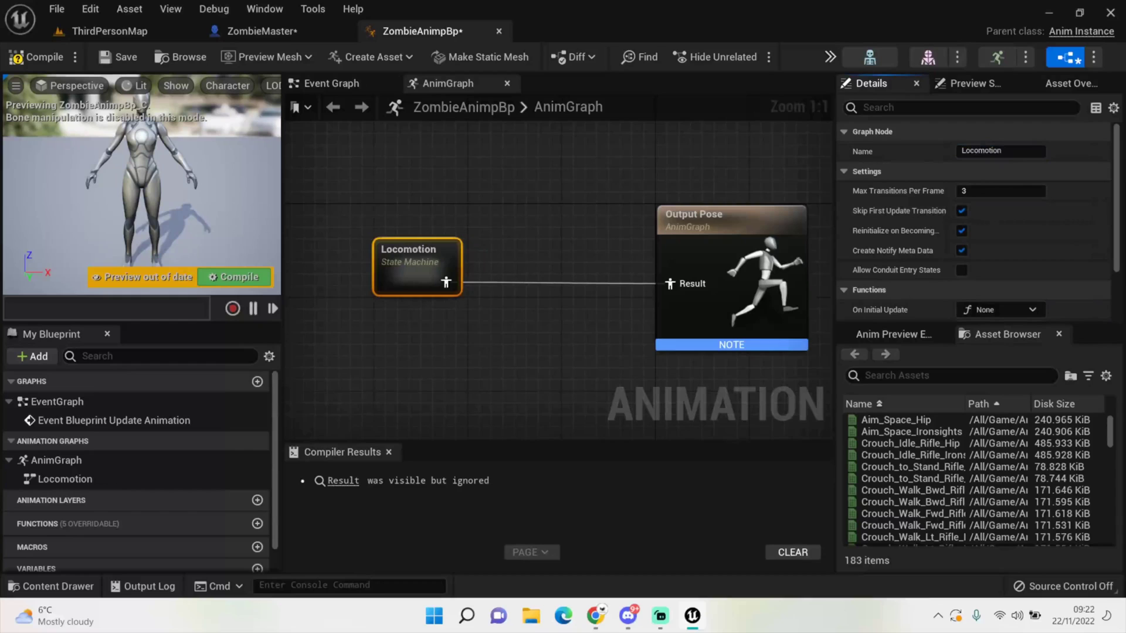
double_click(446, 282)
Step: Add a new state wired from Entry in the Locomotion graph
drag(425, 278, 660, 275)
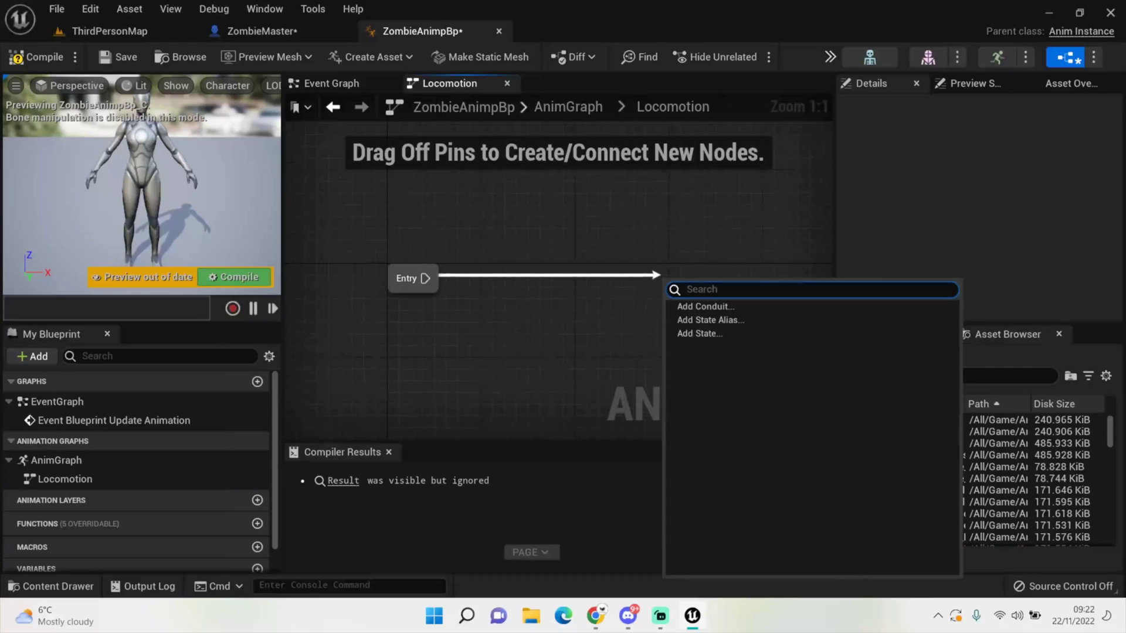
text(Idle)
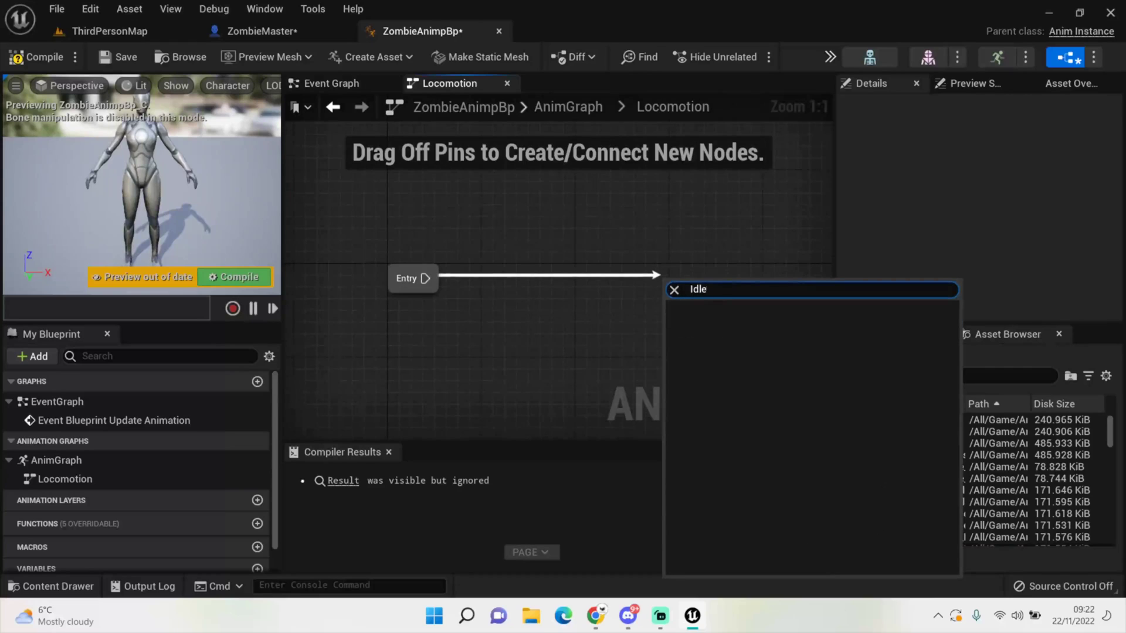
key(BackSpace)
key(BackSpace)
key(BackSpace)
text(State)
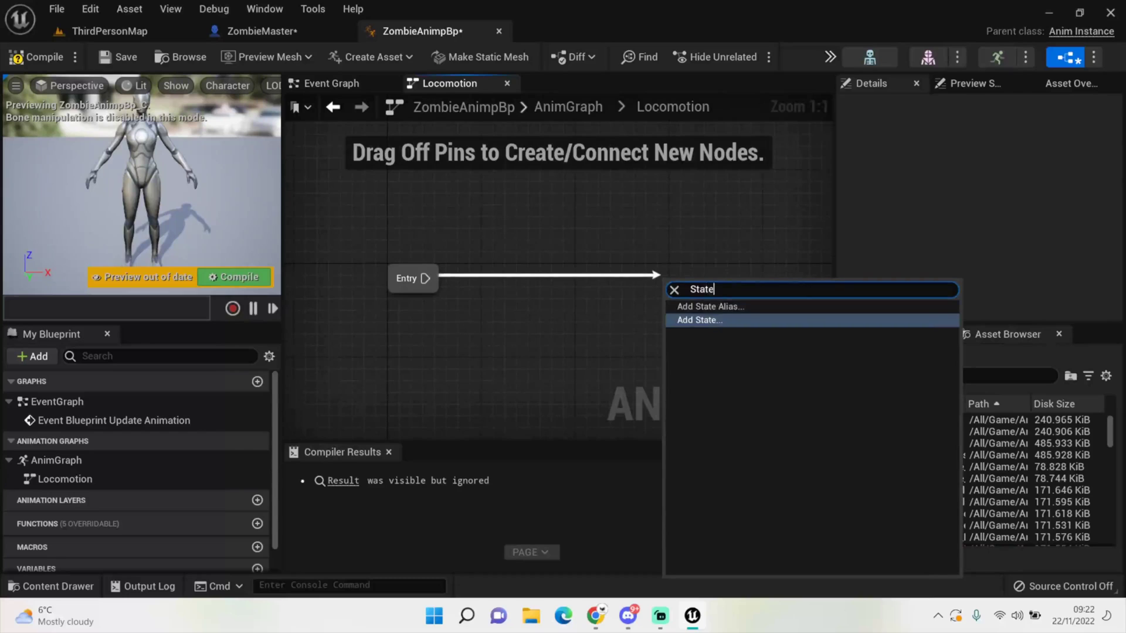
key(Return)
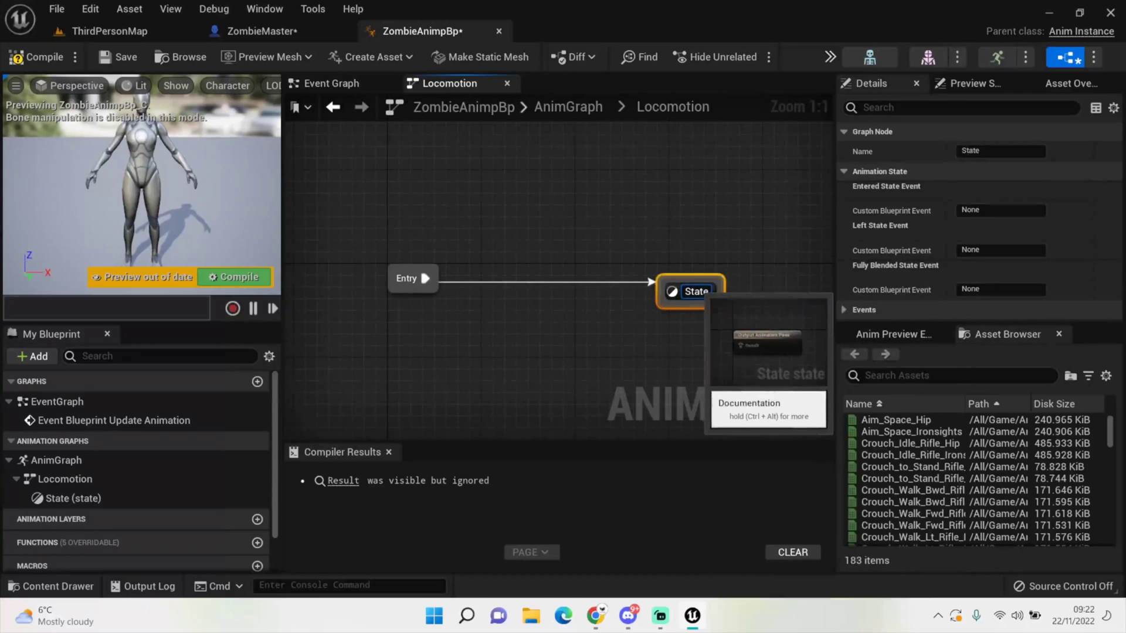
drag(640, 281, 598, 281)
click(610, 255)
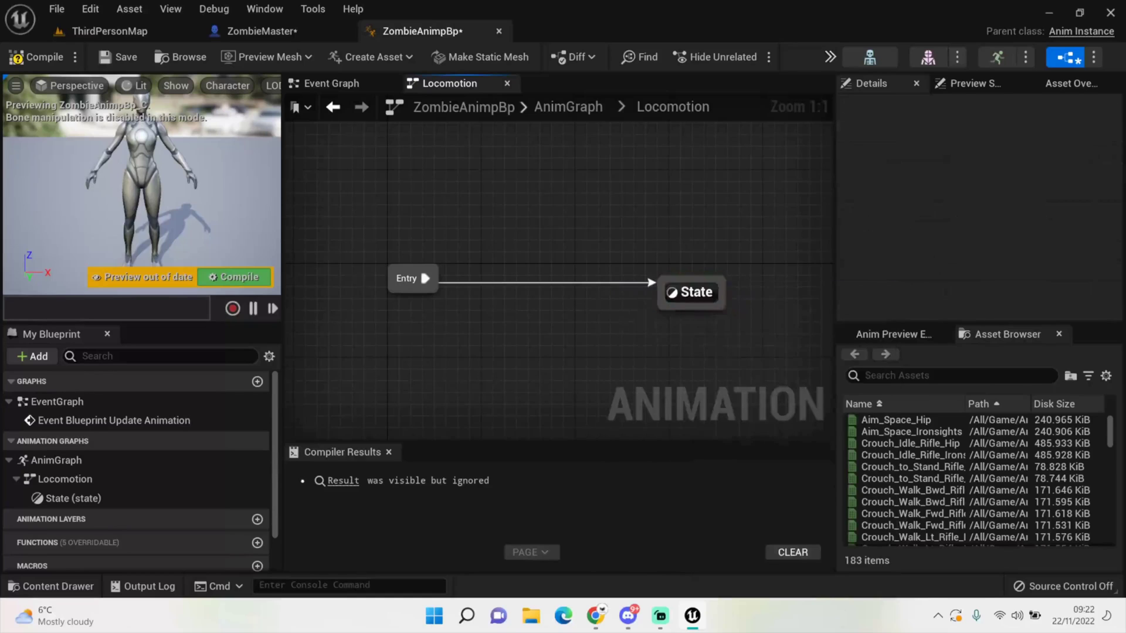
drag(691, 291, 575, 282)
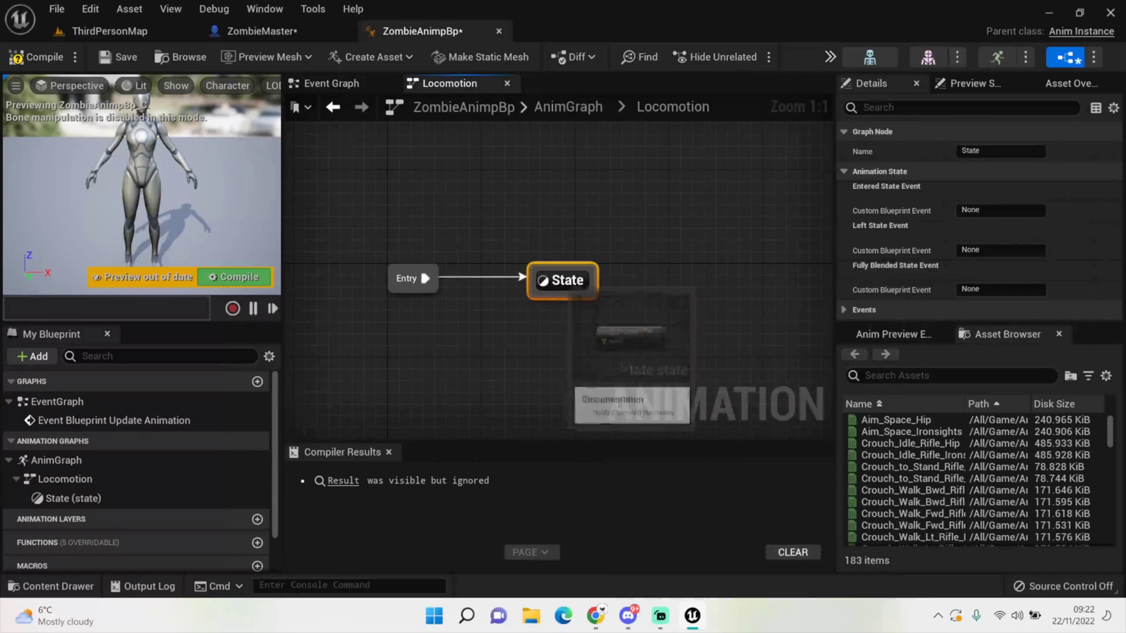
double_click(563, 280)
right_drag(391, 304, 537, 301)
scroll(537, 300, down, 1)
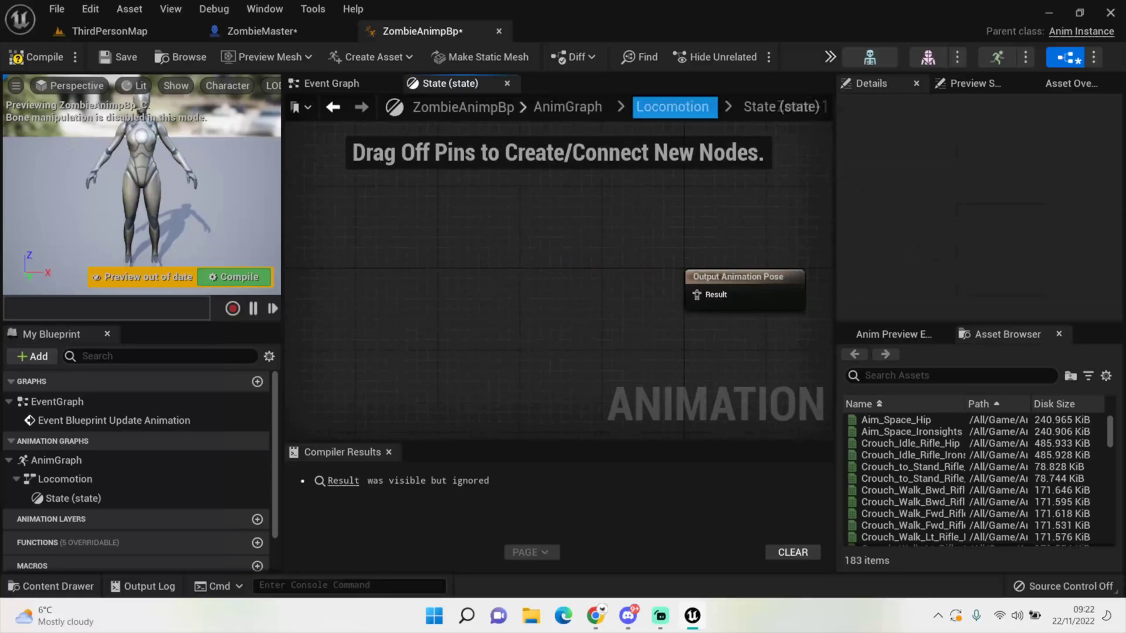
Step: Rename the state to Idle/Walk and compile ZombieAnimpBp
click(673, 106)
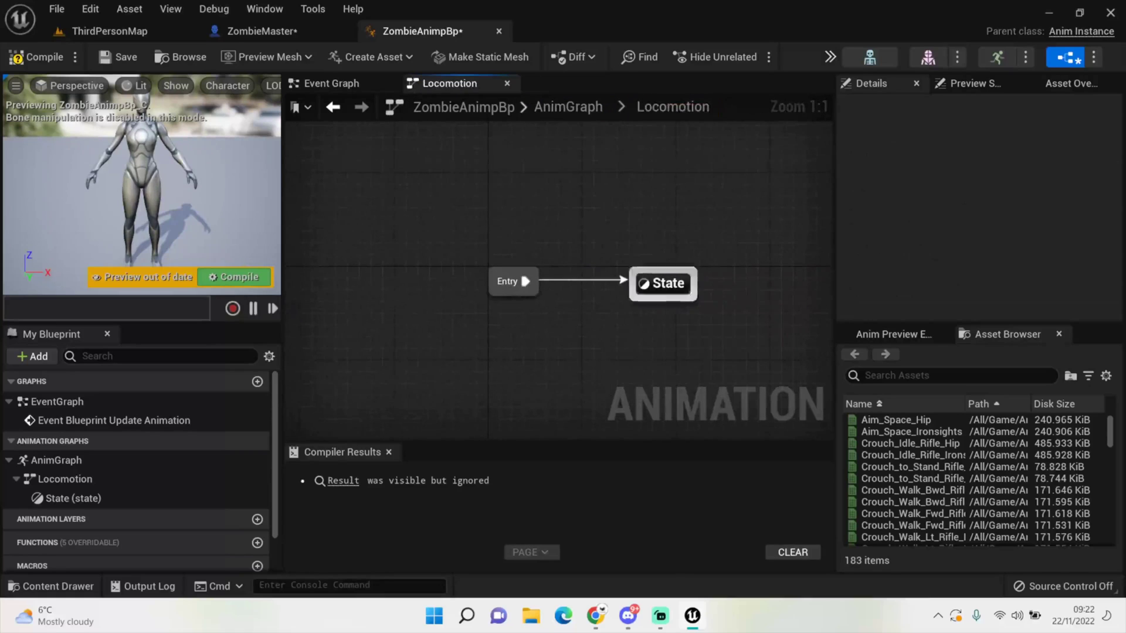
click(662, 284)
click(1001, 151)
text(Idle/Walk)
key(Return)
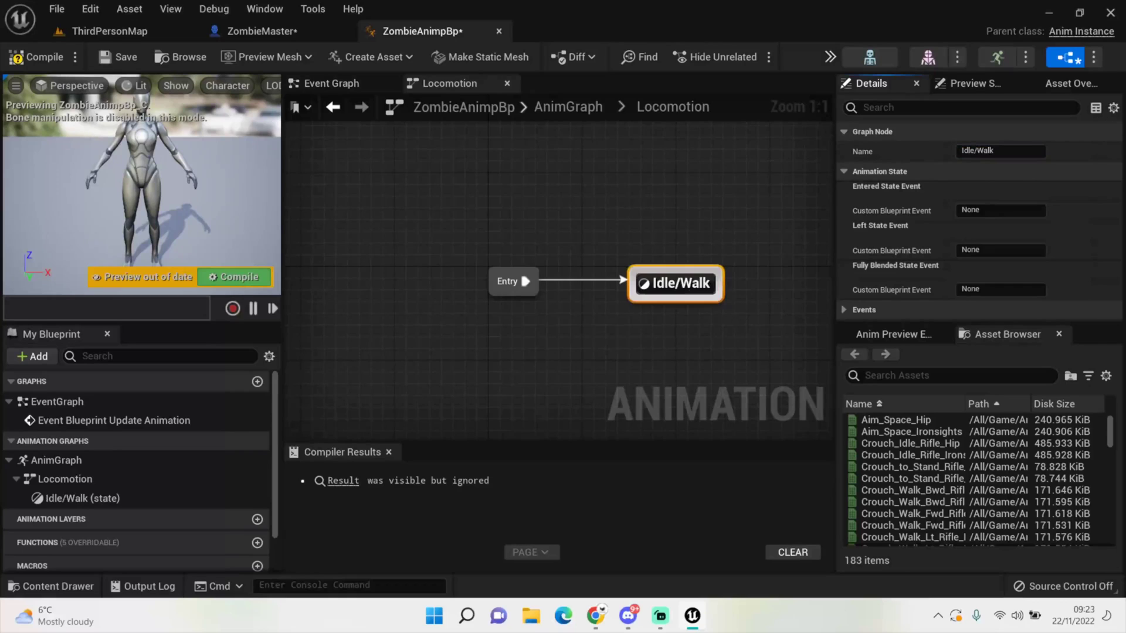
click(36, 57)
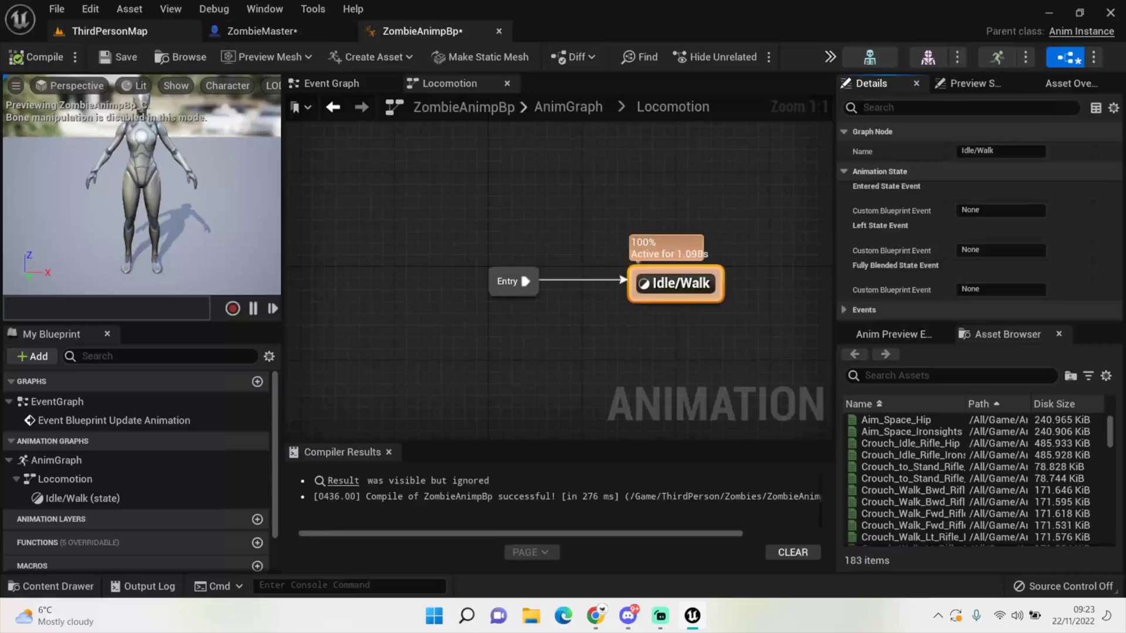
click(110, 31)
Step: Create a Female_Protagonist Blend Space 1D named ZombieIdleWalk_BS1D in the Zombies folder
click(42, 587)
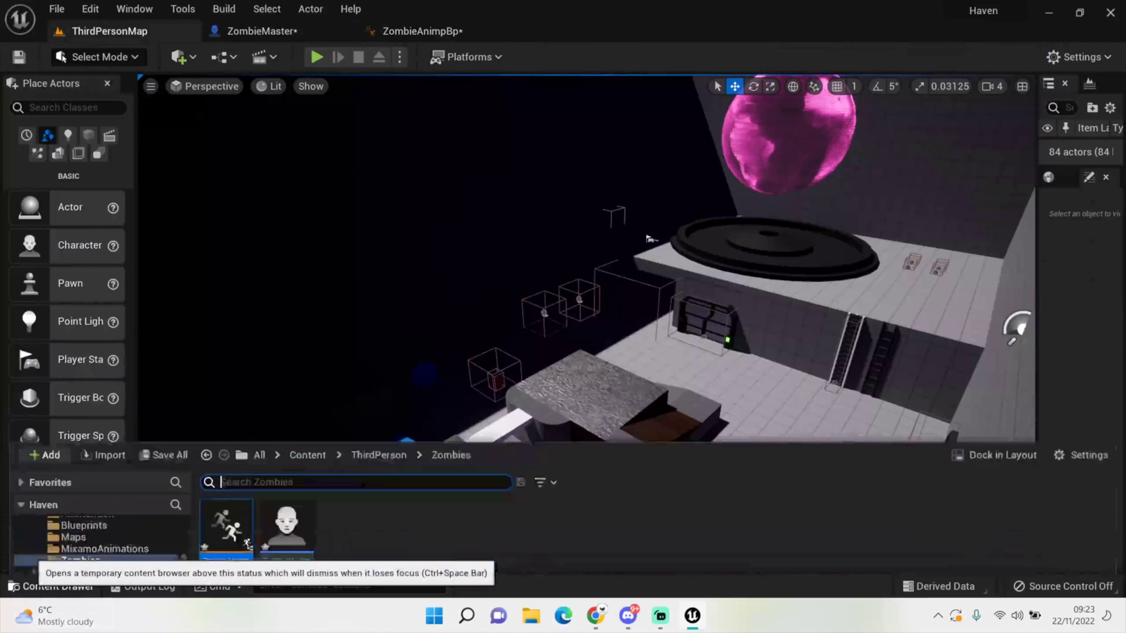
right_click(353, 493)
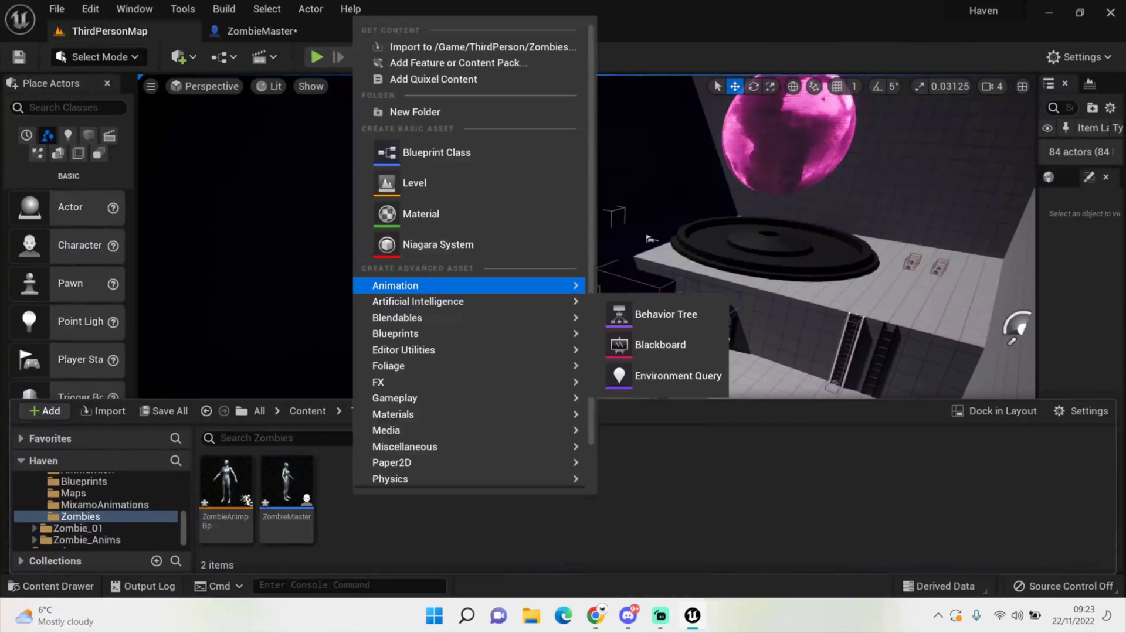
mouse_move(457, 285)
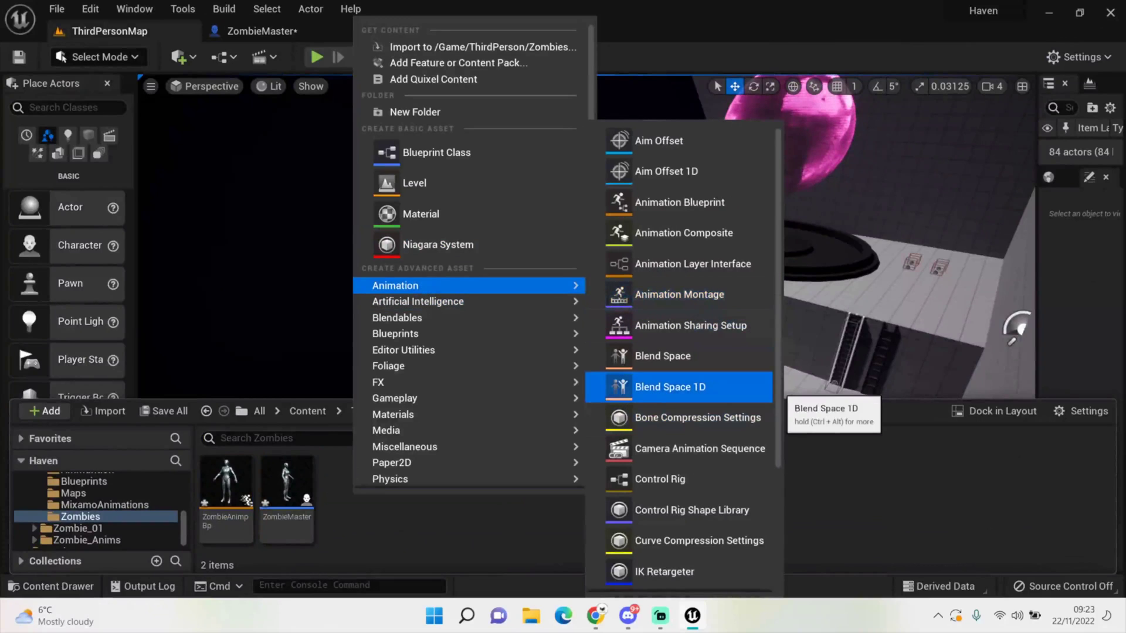
click(756, 388)
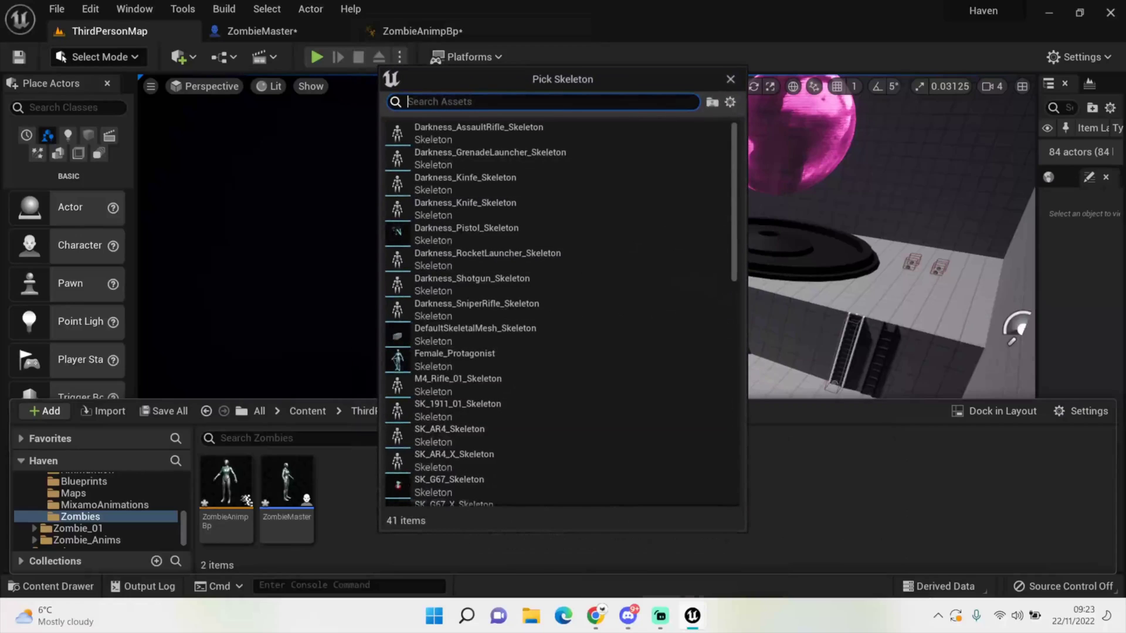
click(455, 359)
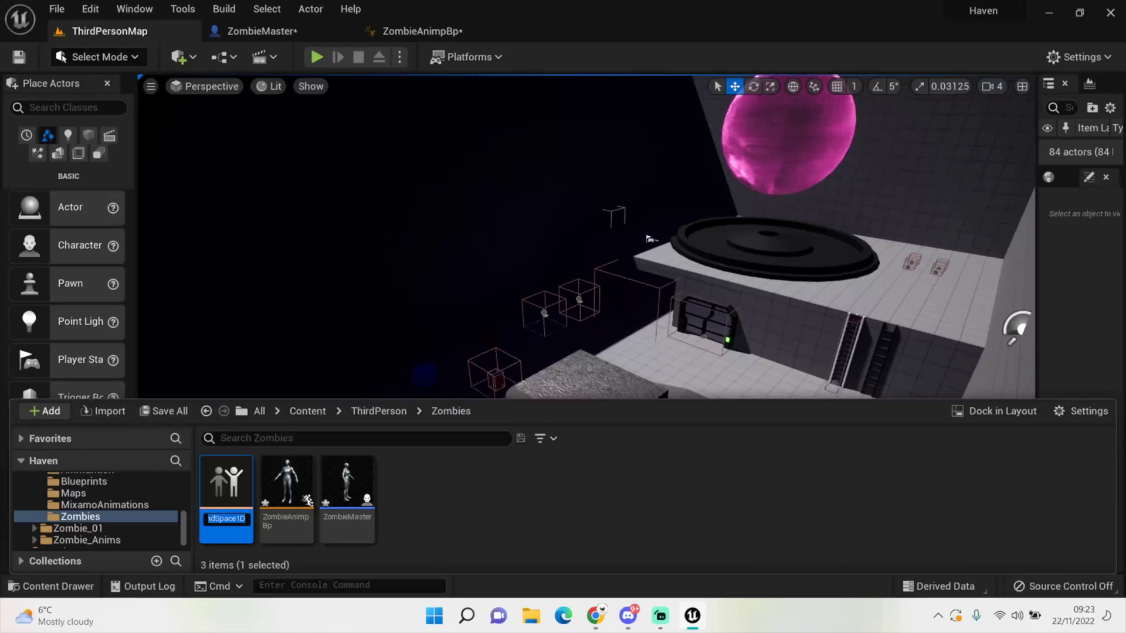
text(ZombieIdl)
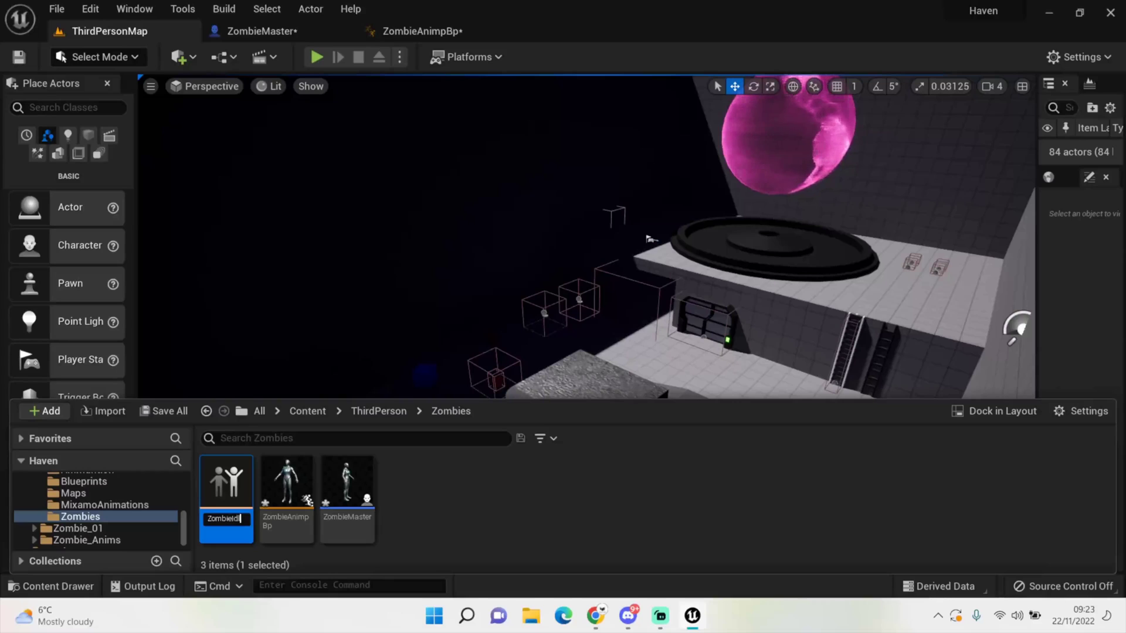
text(eWalk_)
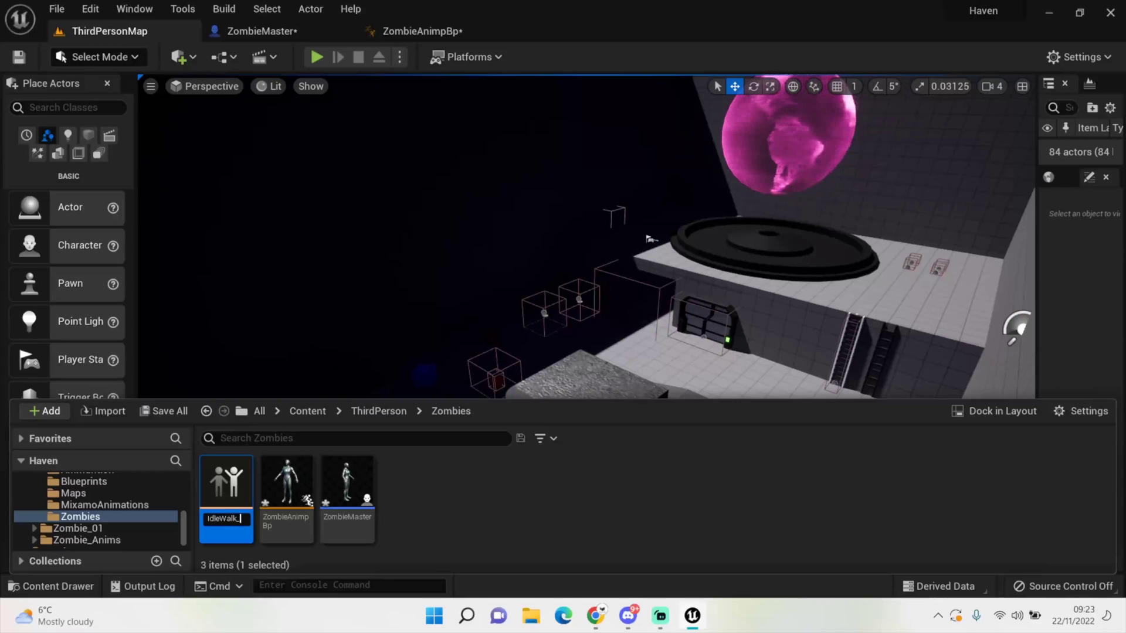
text(BS1D)
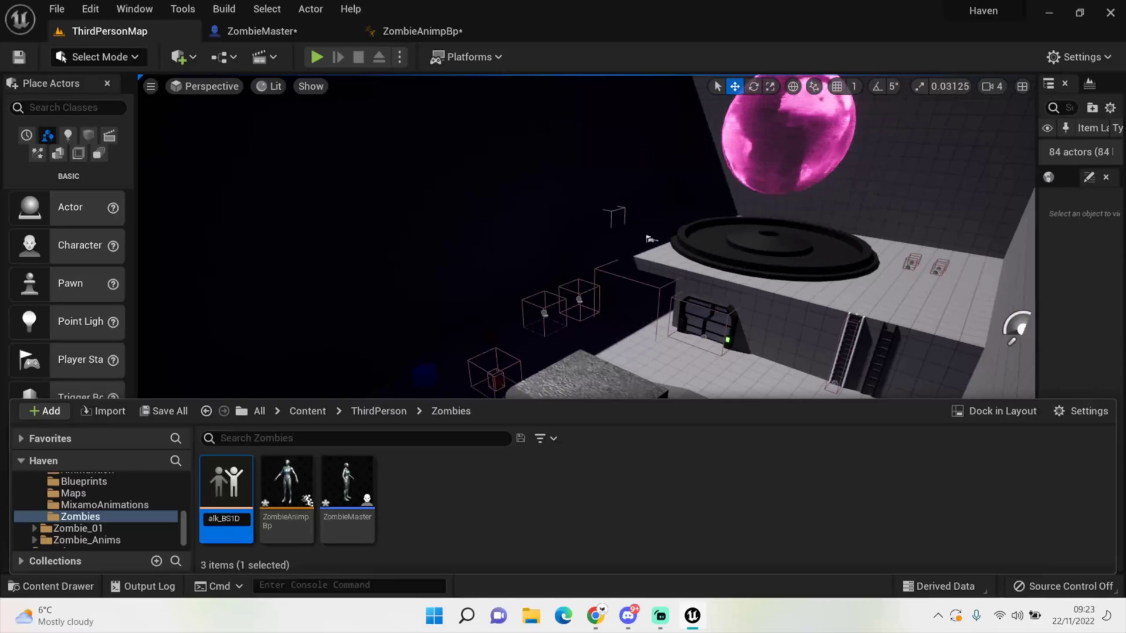
key(Return)
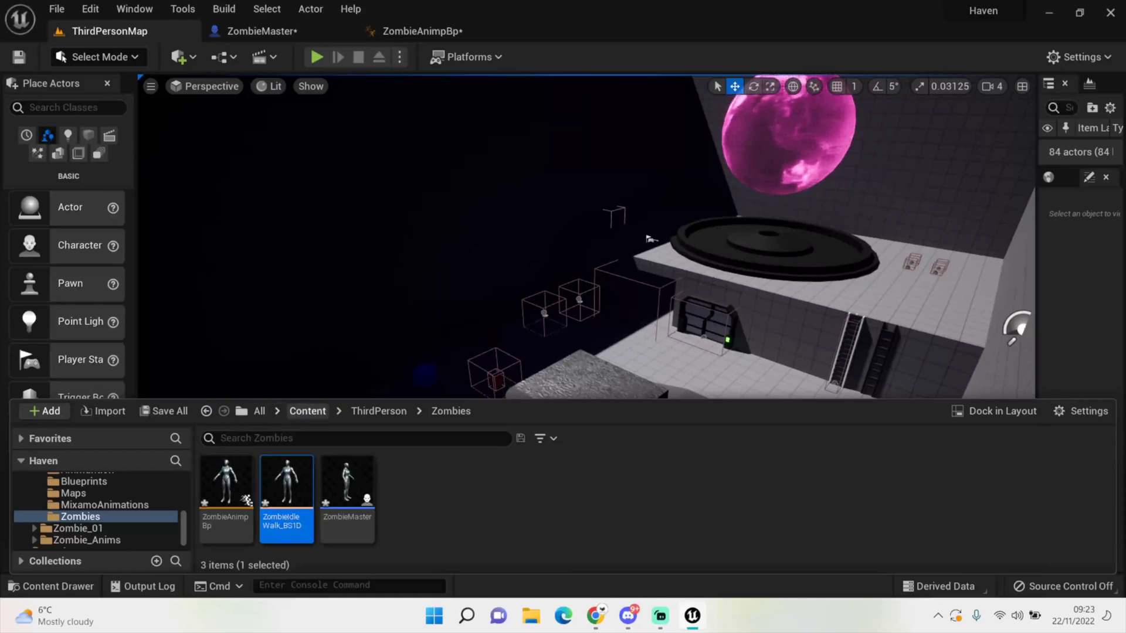
click(307, 411)
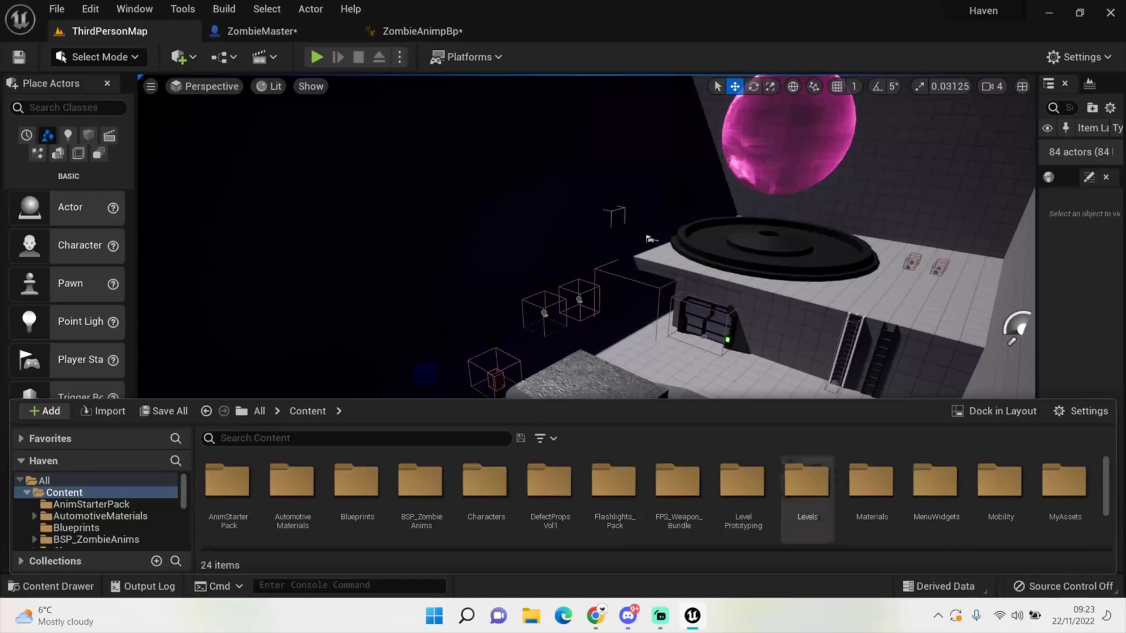
Step: Browse to Content > Zombie_01 > Character and inspect the Mesh folder
scroll(484, 493, down, 2)
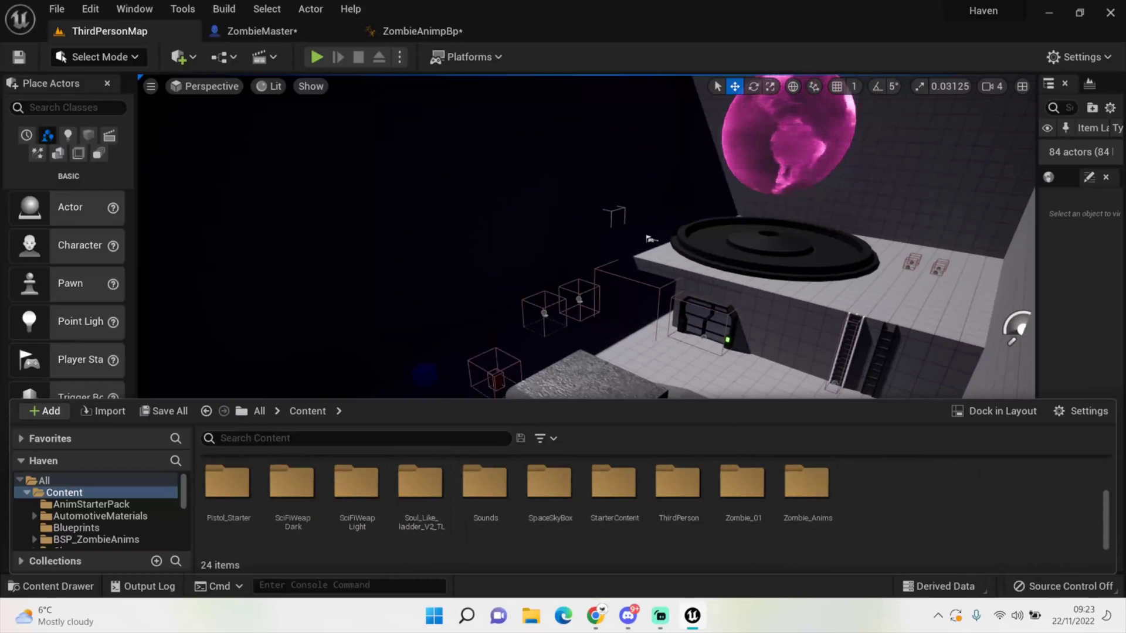
double_click(742, 487)
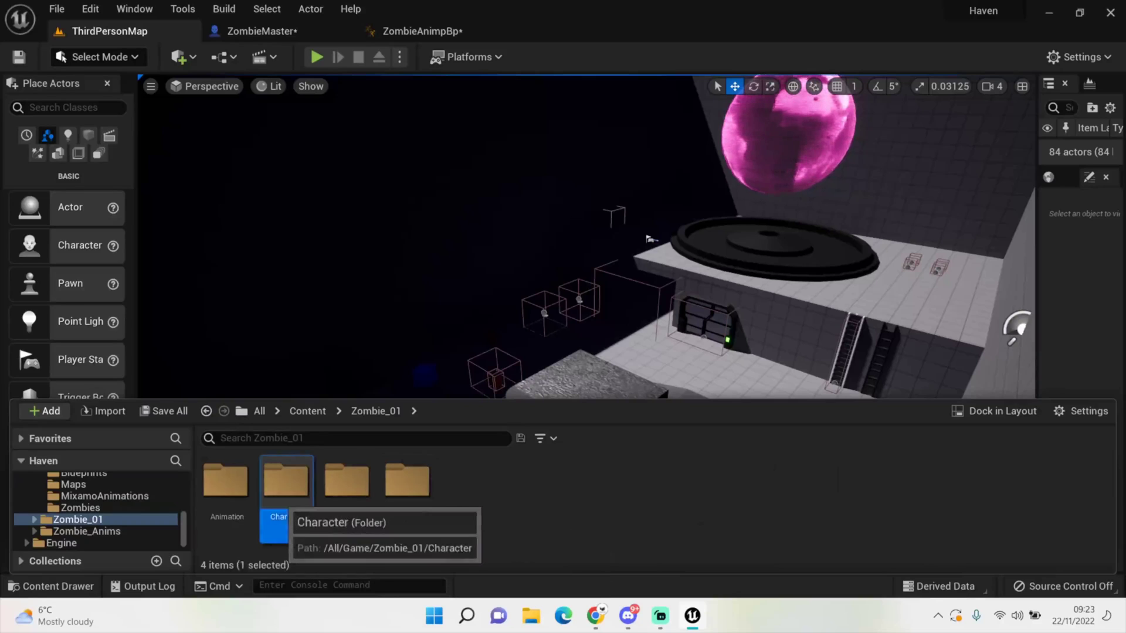
double_click(286, 484)
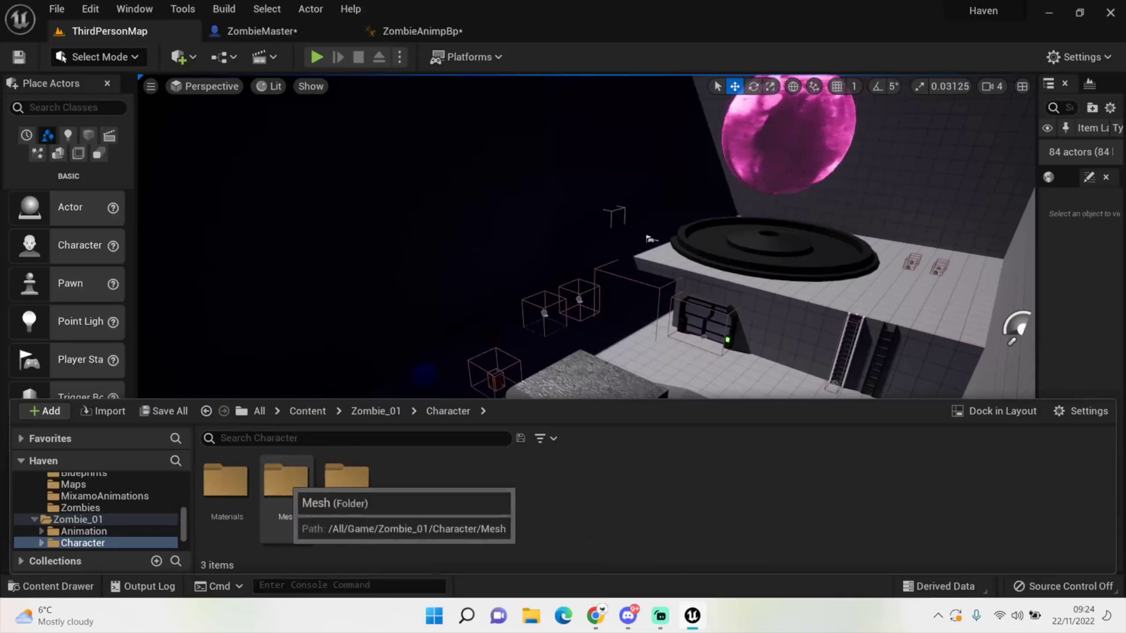
double_click(286, 482)
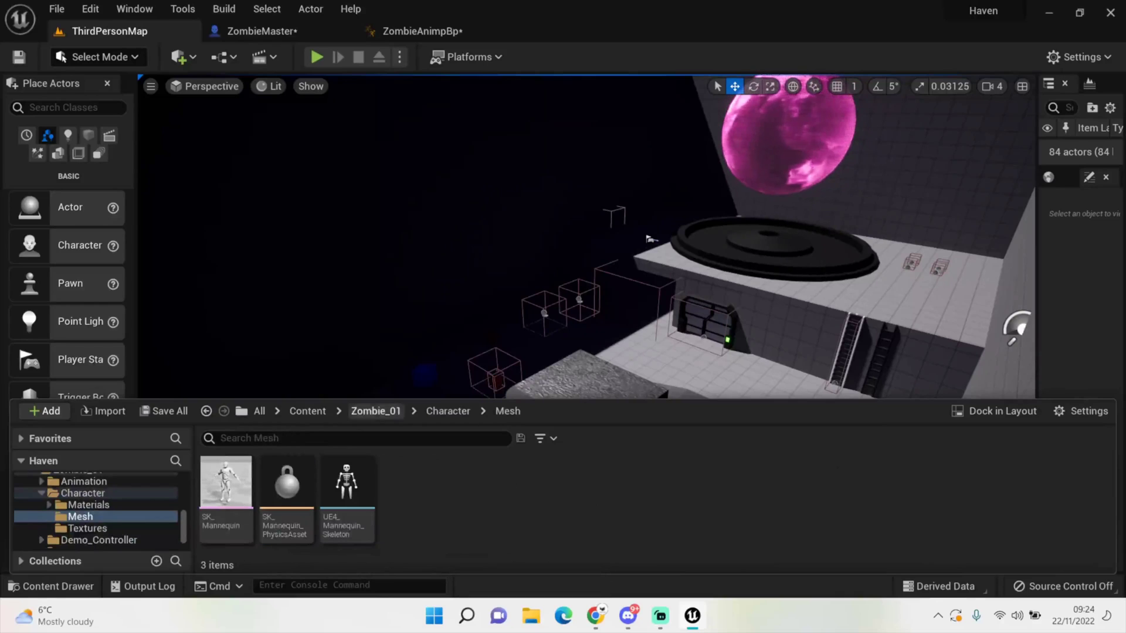
click(448, 411)
Step: Force-delete the Mesh folder despite its remaining references
right_click(287, 487)
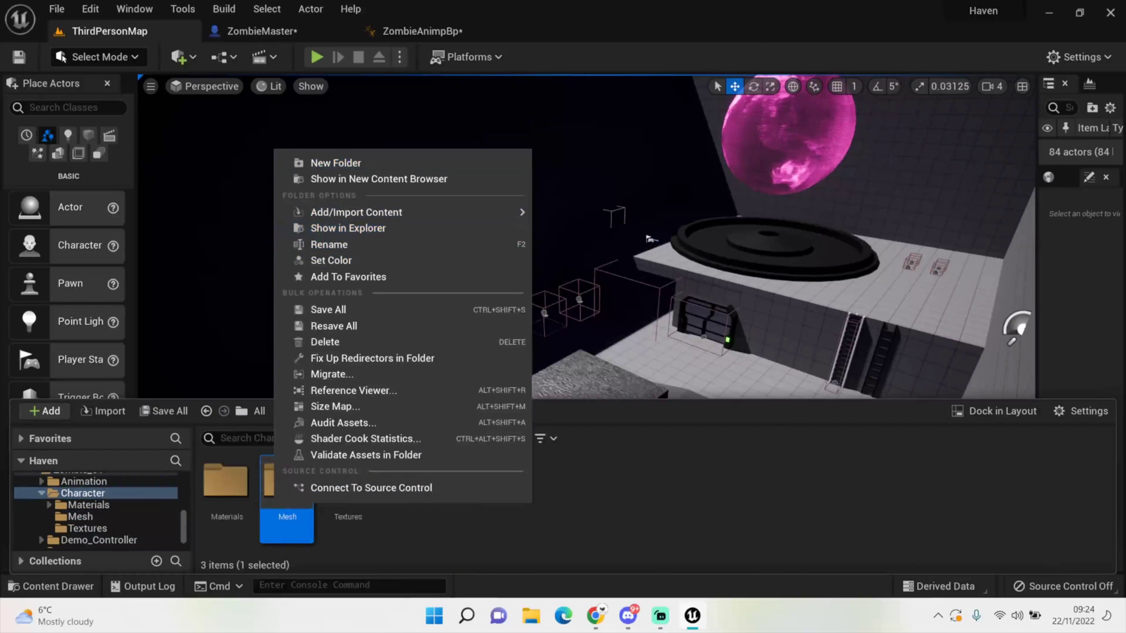
click(325, 342)
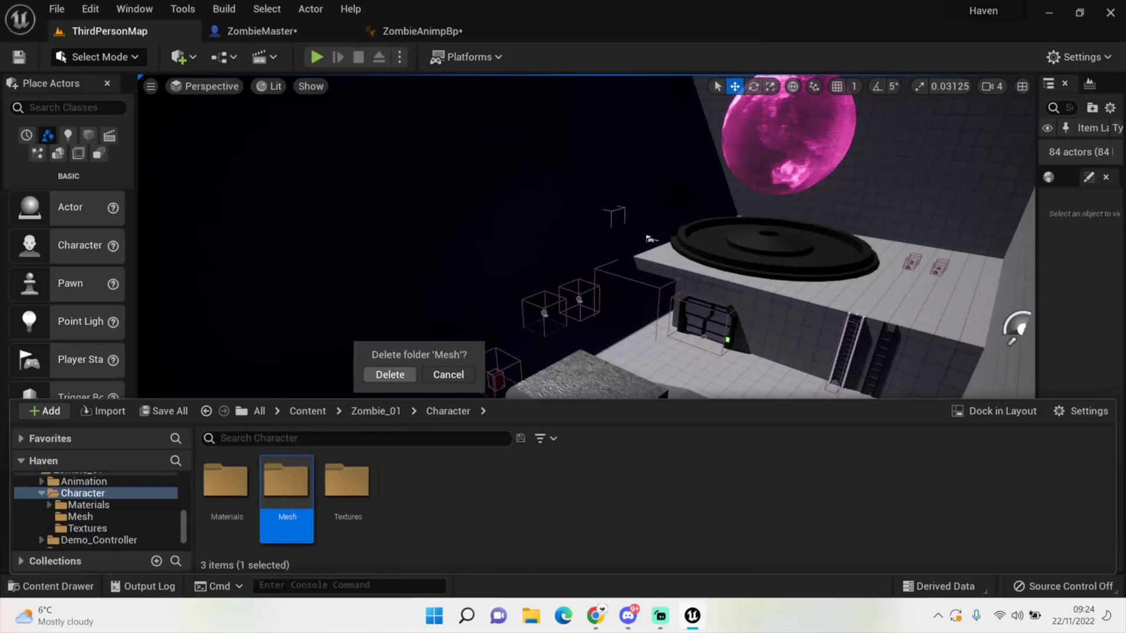
click(390, 375)
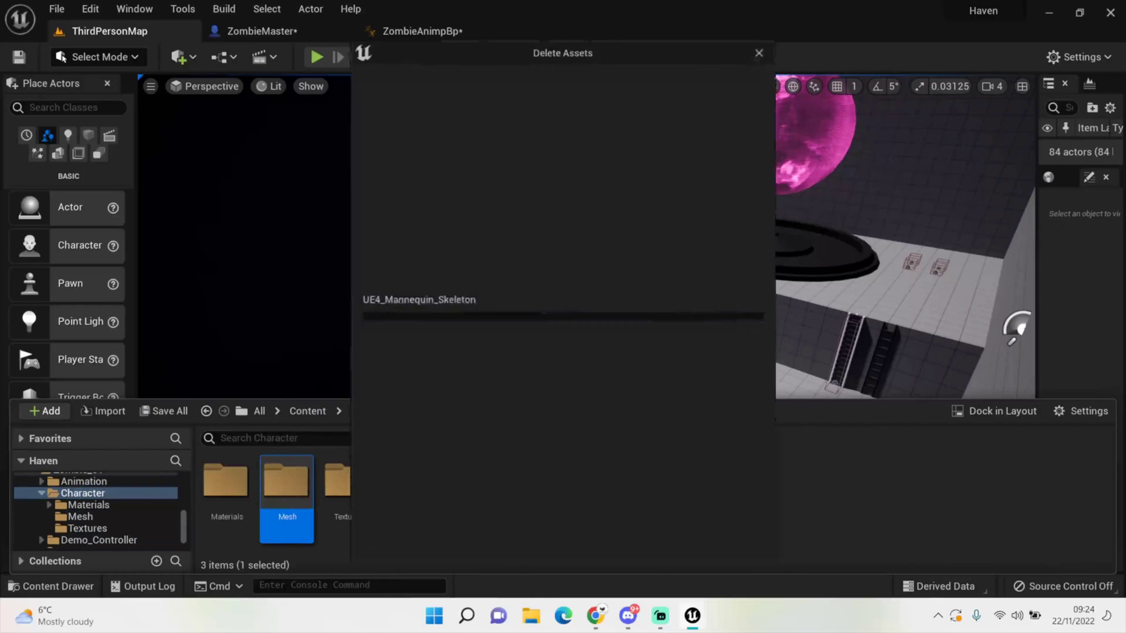
click(574, 543)
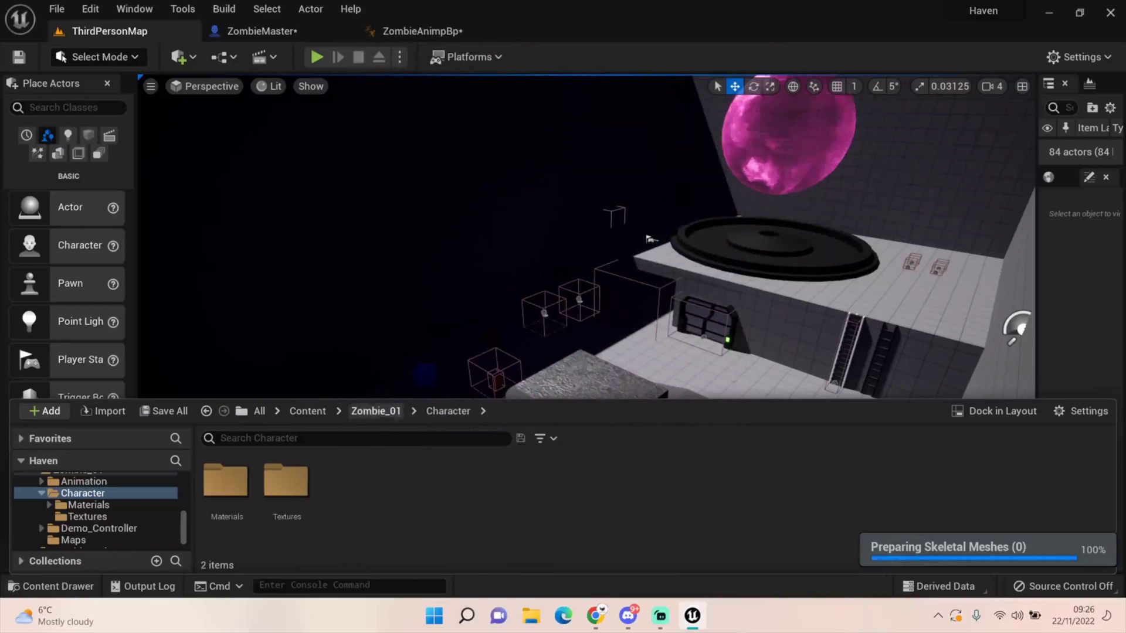
click(376, 411)
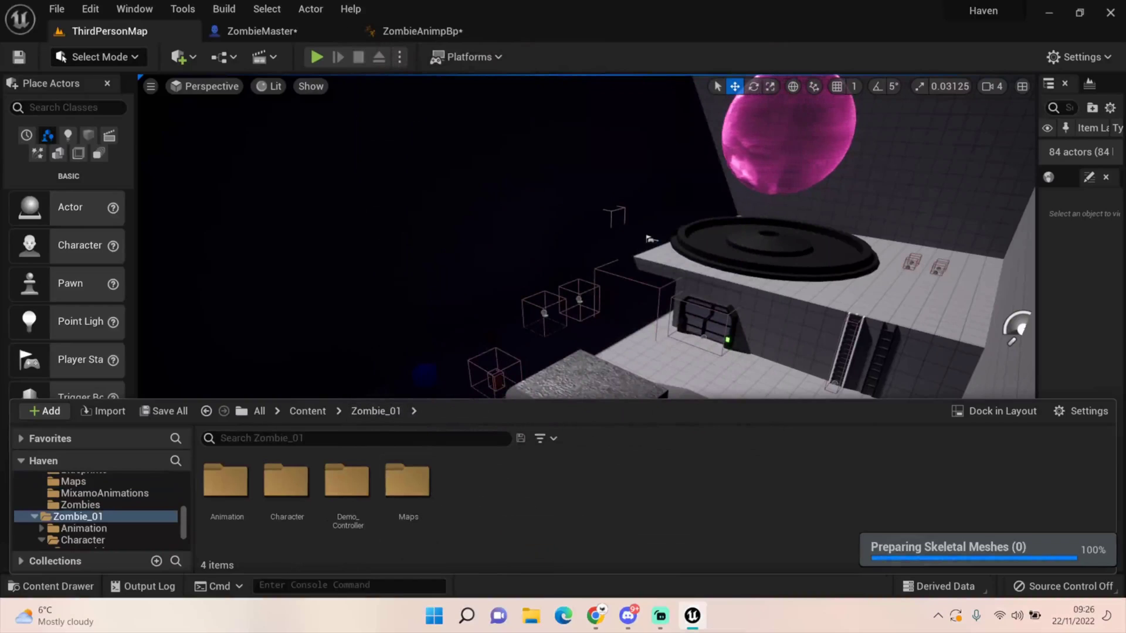
Step: Open Zombie_01's Animation > In_Place folder and find the idle animations
double_click(226, 481)
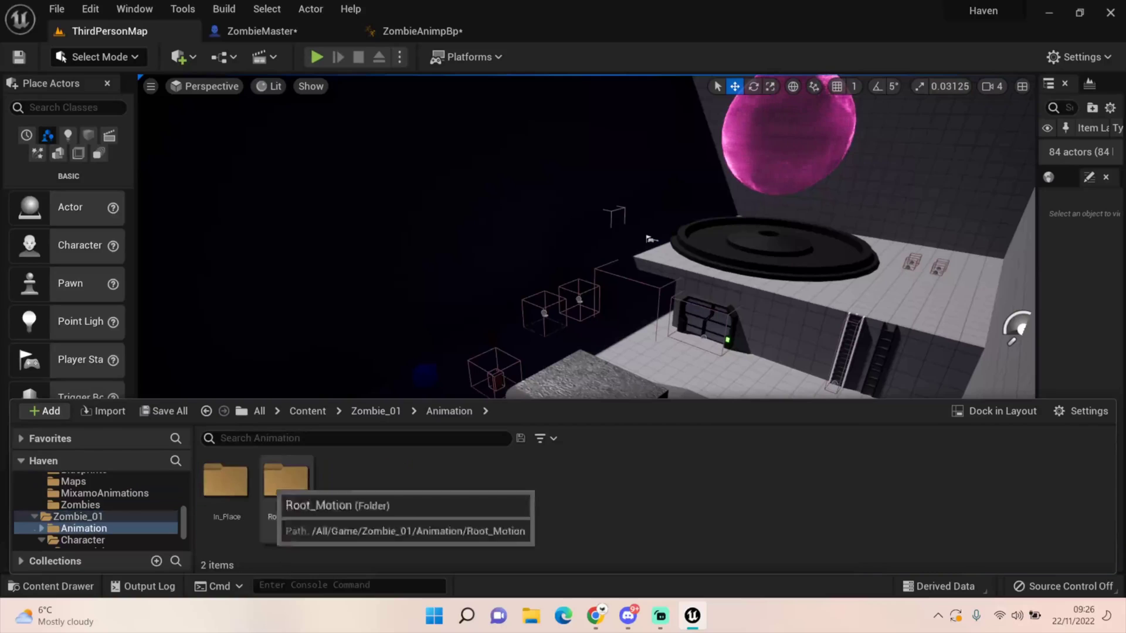
double_click(226, 480)
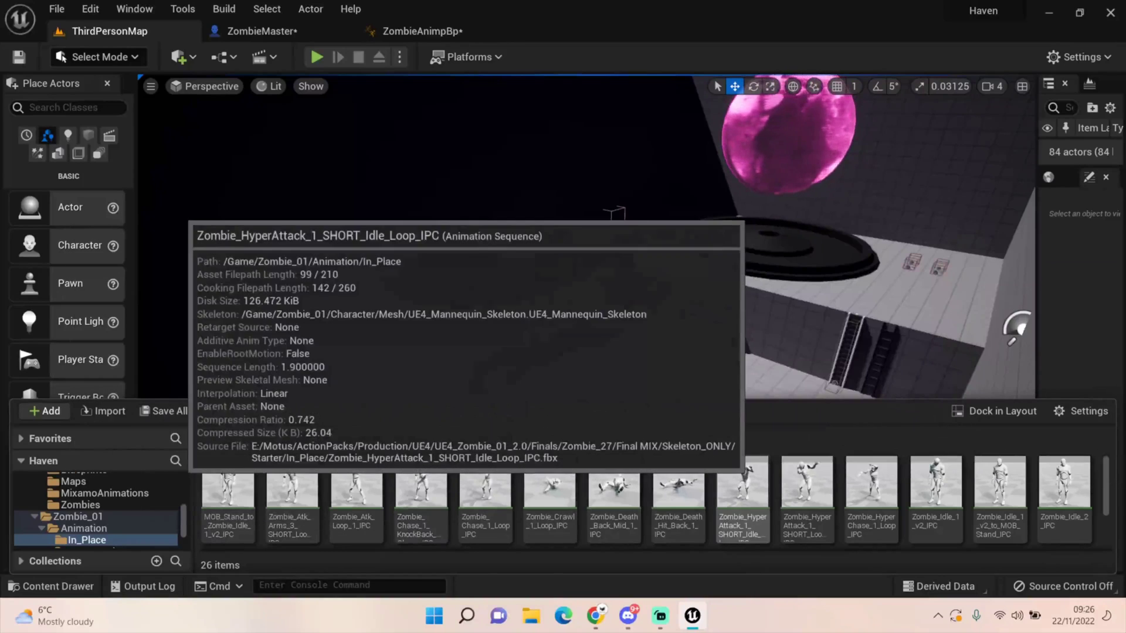
scroll(741, 499, down, 2)
scroll(742, 504, down, 1)
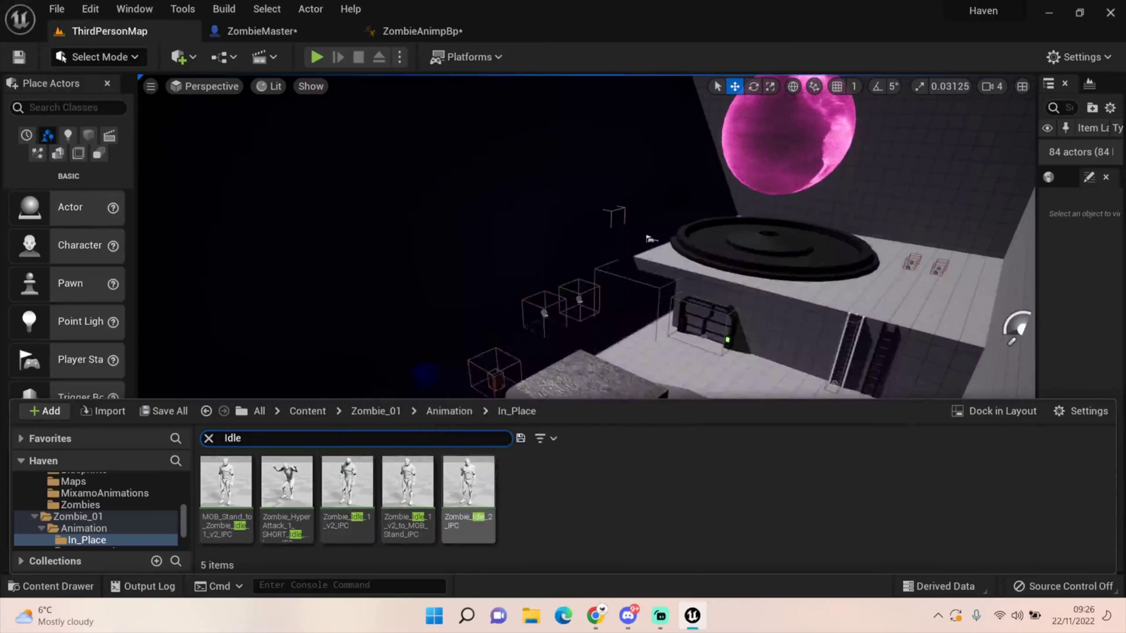
Step: Assign the Female_Protagonist skeleton to Zombie_Idle_2_IPC
double_click(469, 482)
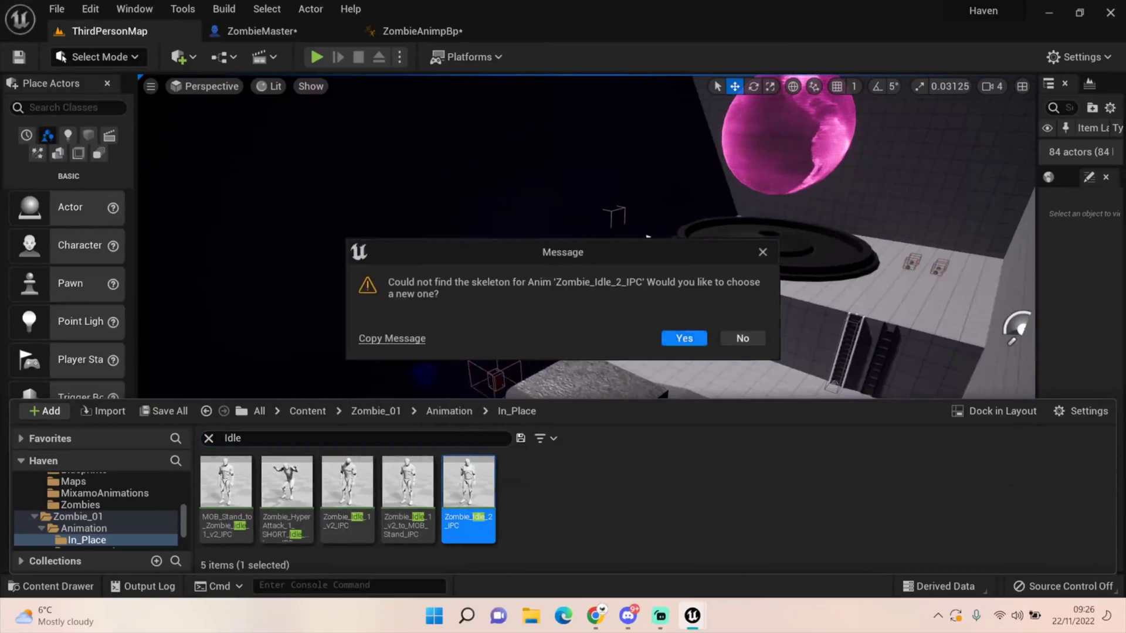
click(684, 338)
scroll(563, 390, down, 1)
click(467, 392)
click(621, 465)
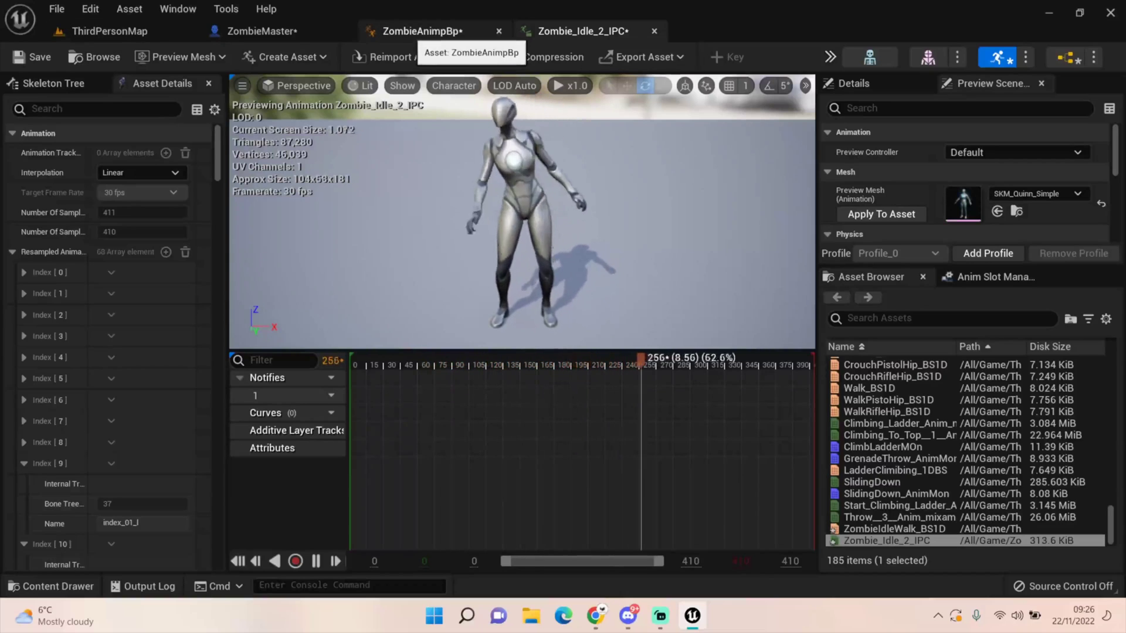
click(117, 30)
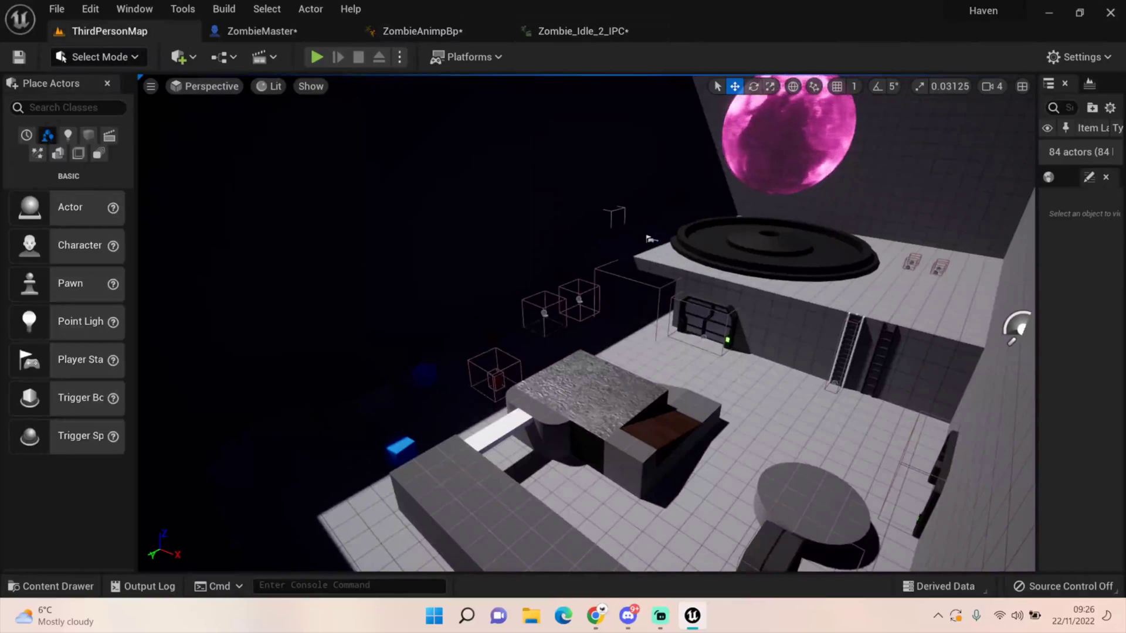
Step: Retarget Zombie_Walk_F_1_Loop_IPC to the Female_Protagonist skeleton, then return to ThirdPersonMap
key(ctrl+space)
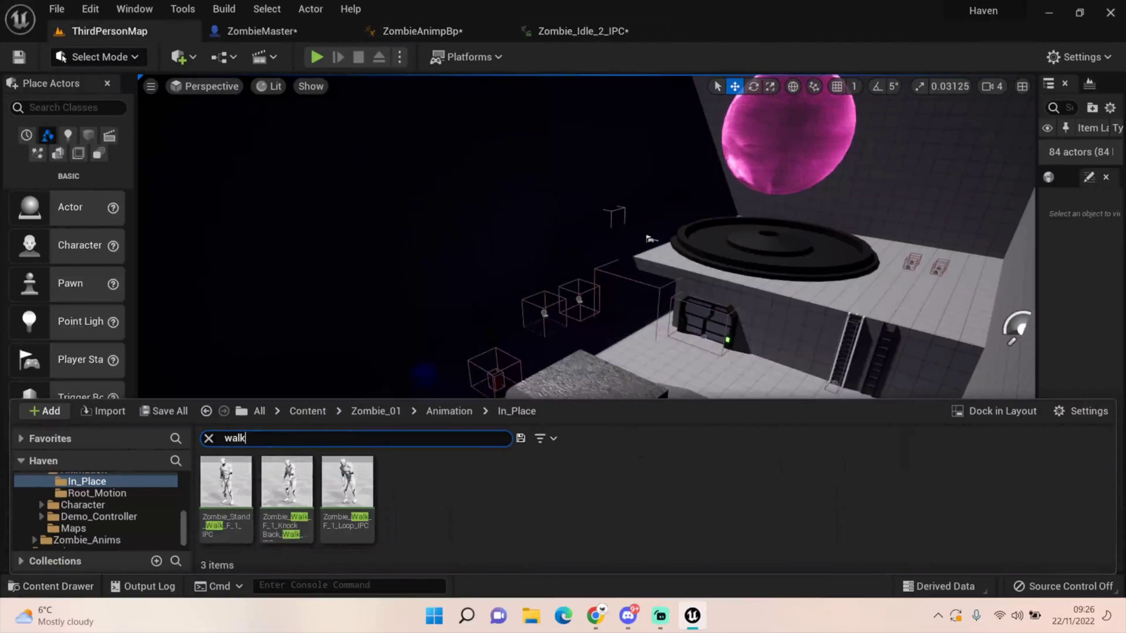
double_click(347, 486)
click(682, 338)
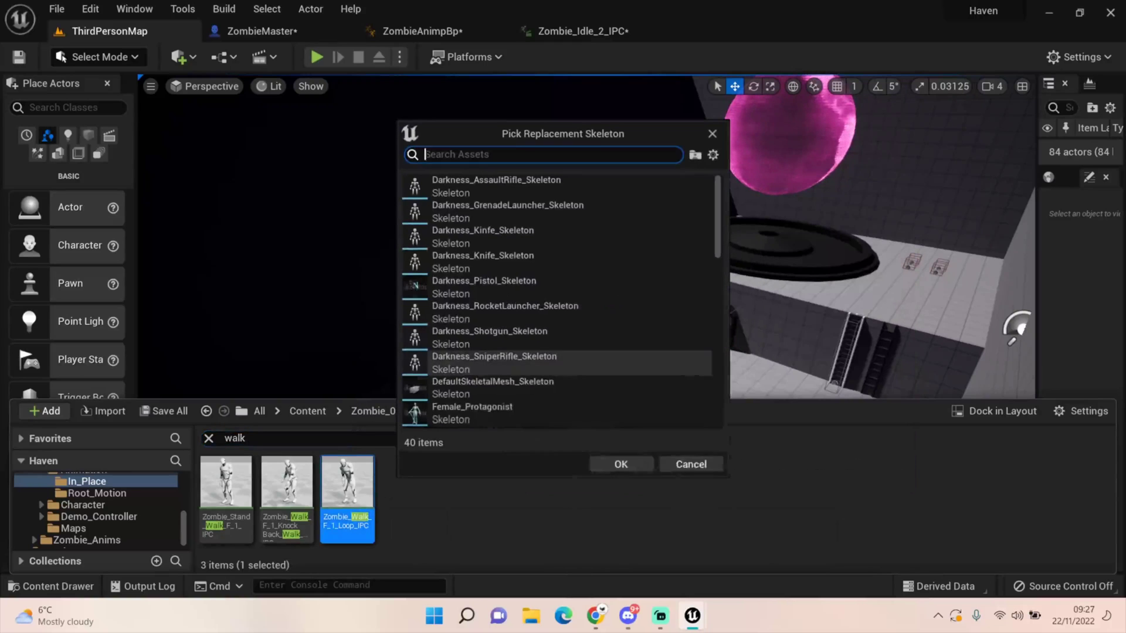
click(498, 414)
click(621, 464)
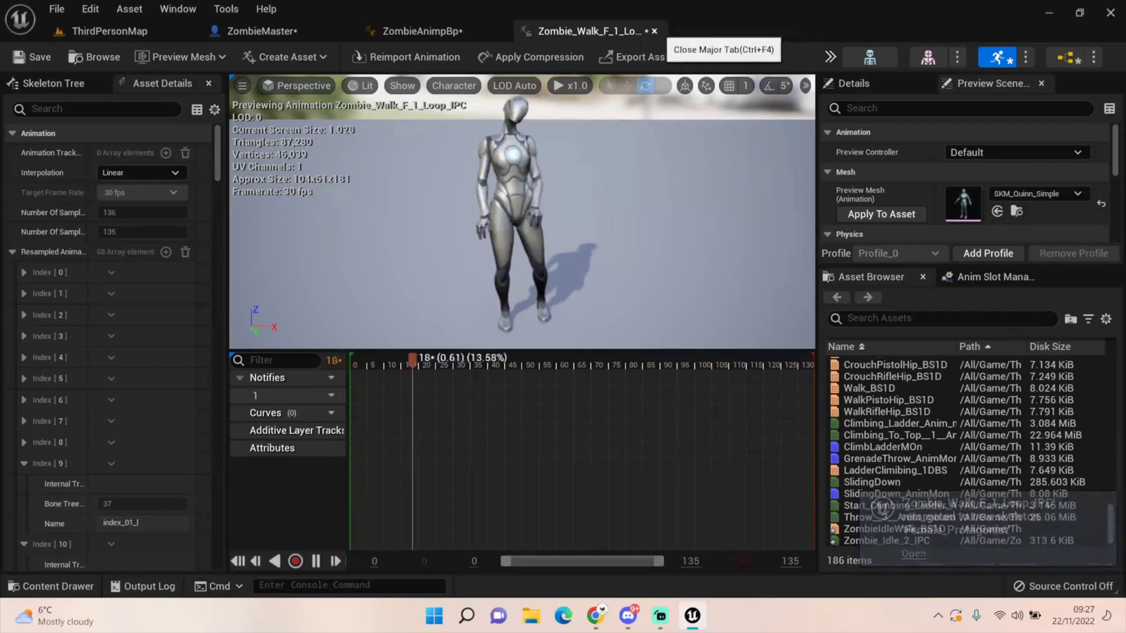
click(108, 31)
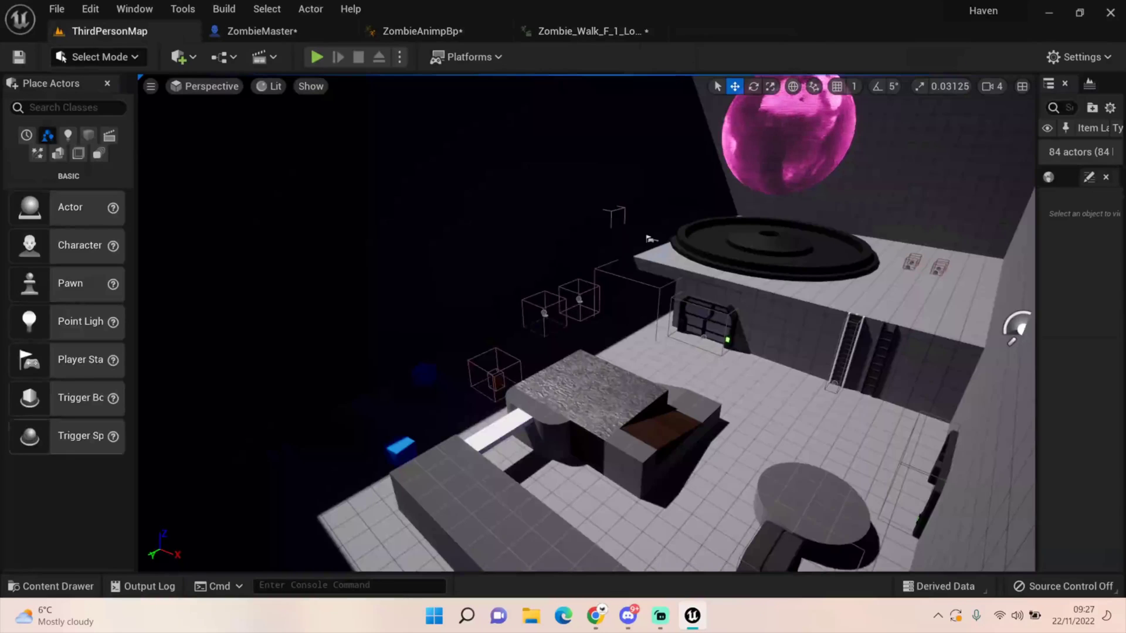
click(51, 587)
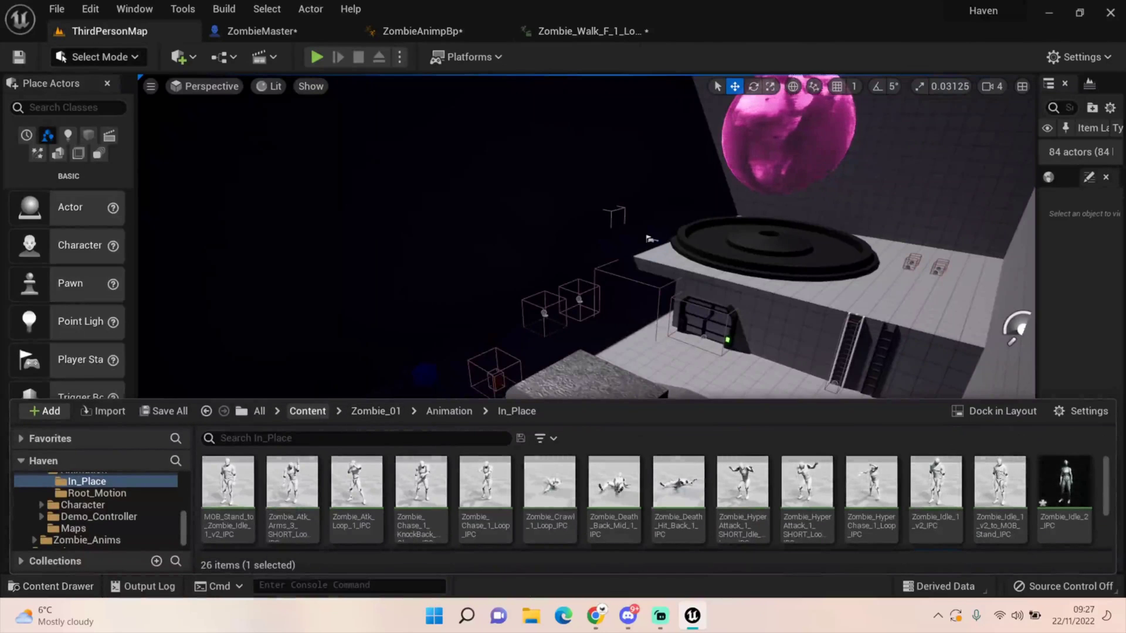
Step: Open the ZombieIdleWalk_BS1D blend space from Content/ThirdPerson/Zombies
click(308, 411)
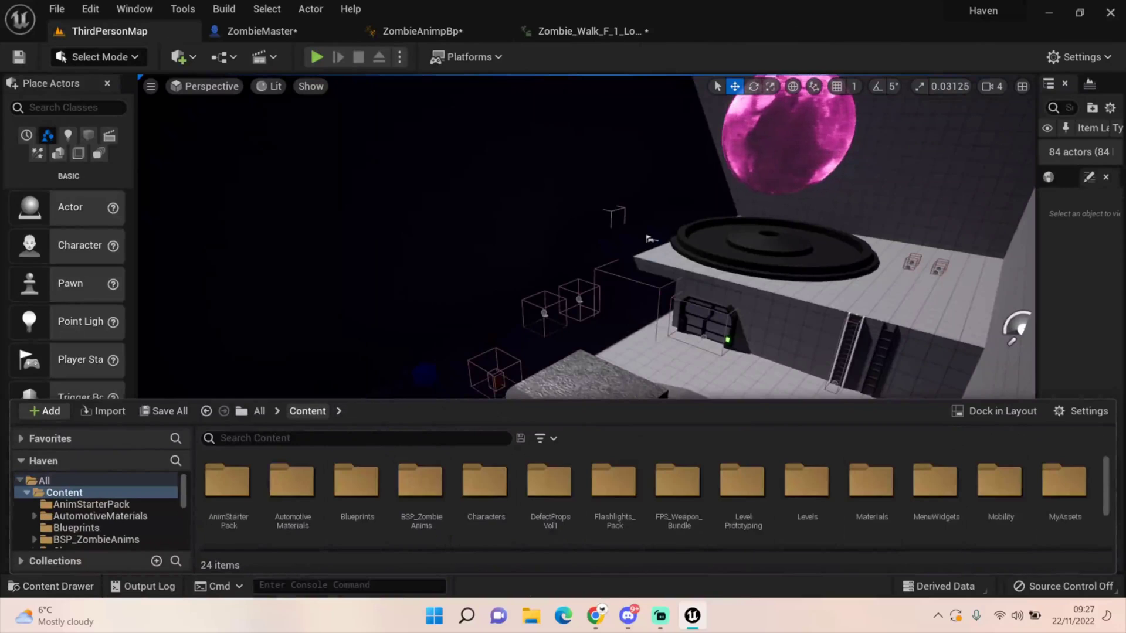
scroll(1067, 498, down, 3)
click(742, 484)
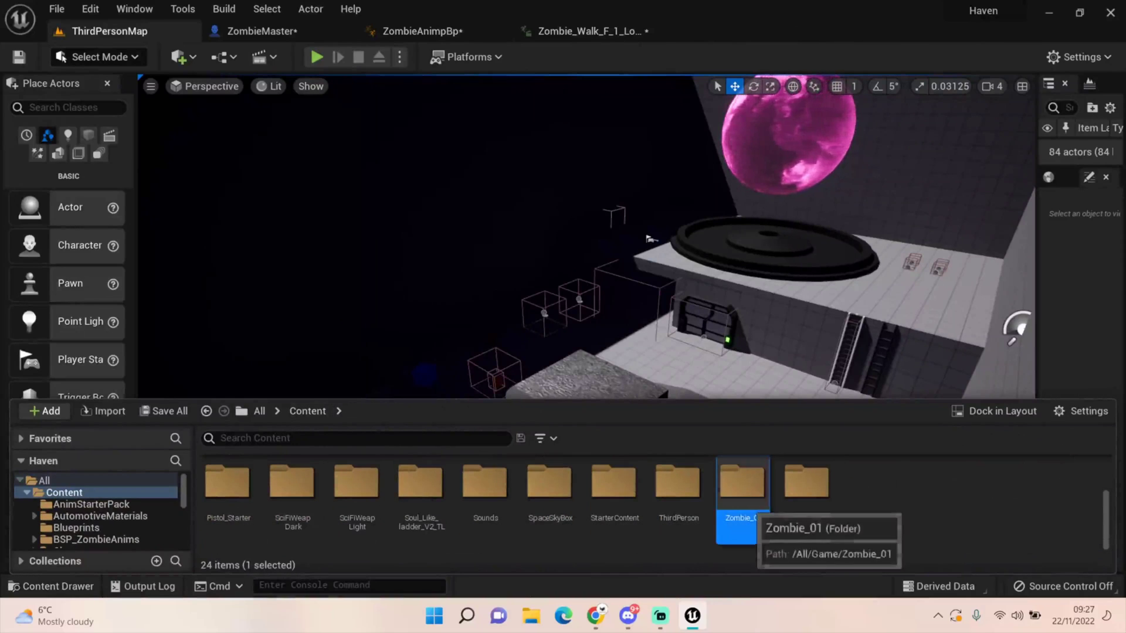
double_click(677, 484)
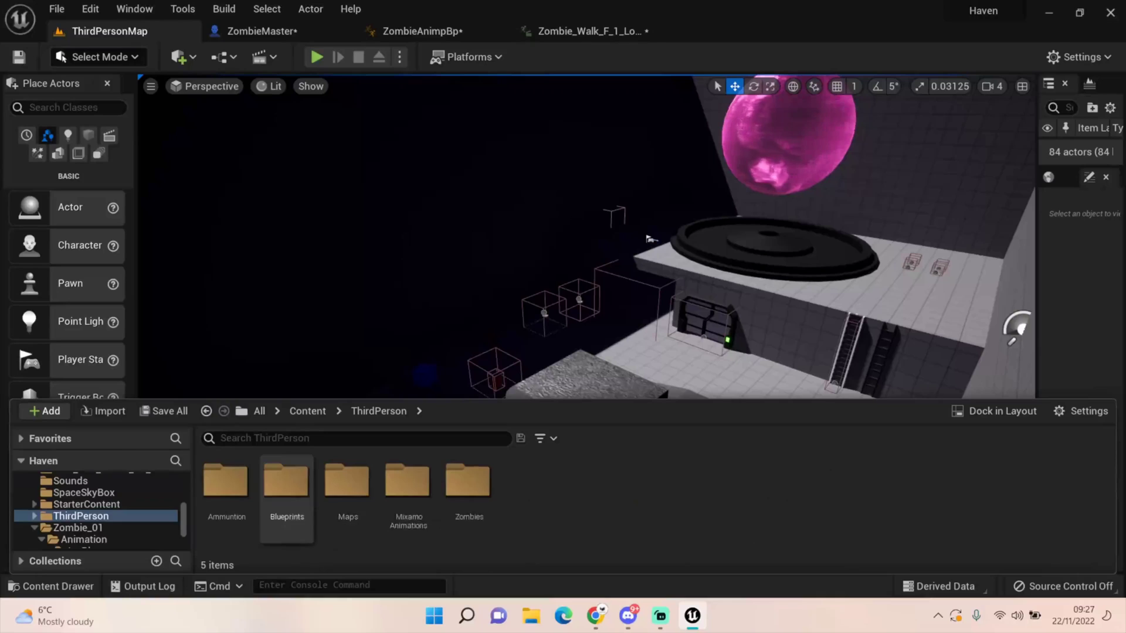
double_click(468, 480)
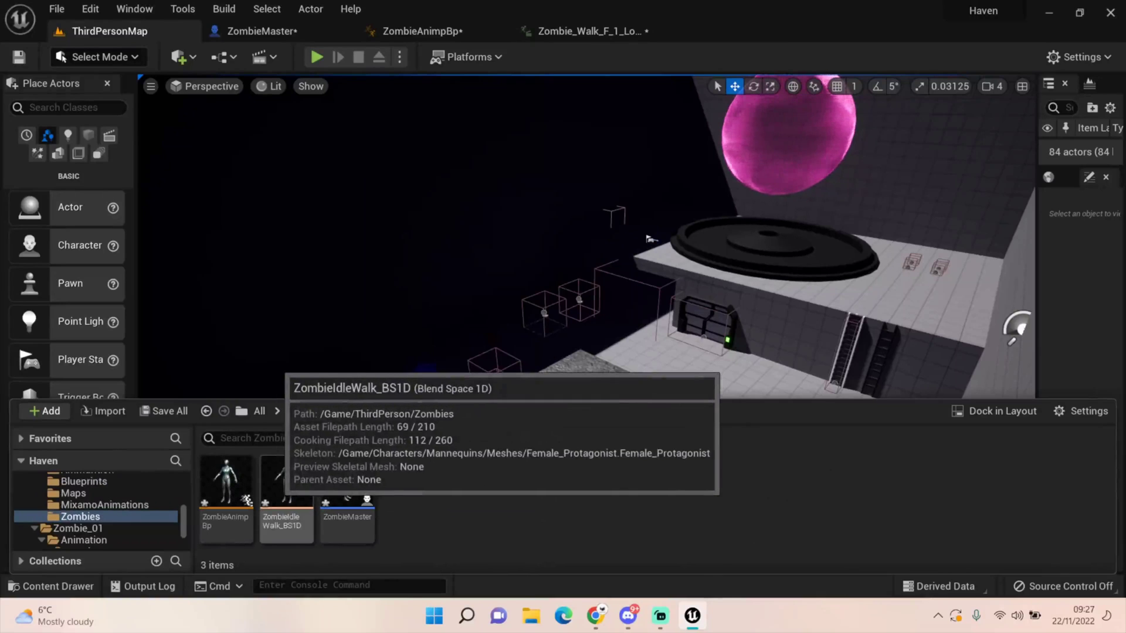
double_click(286, 484)
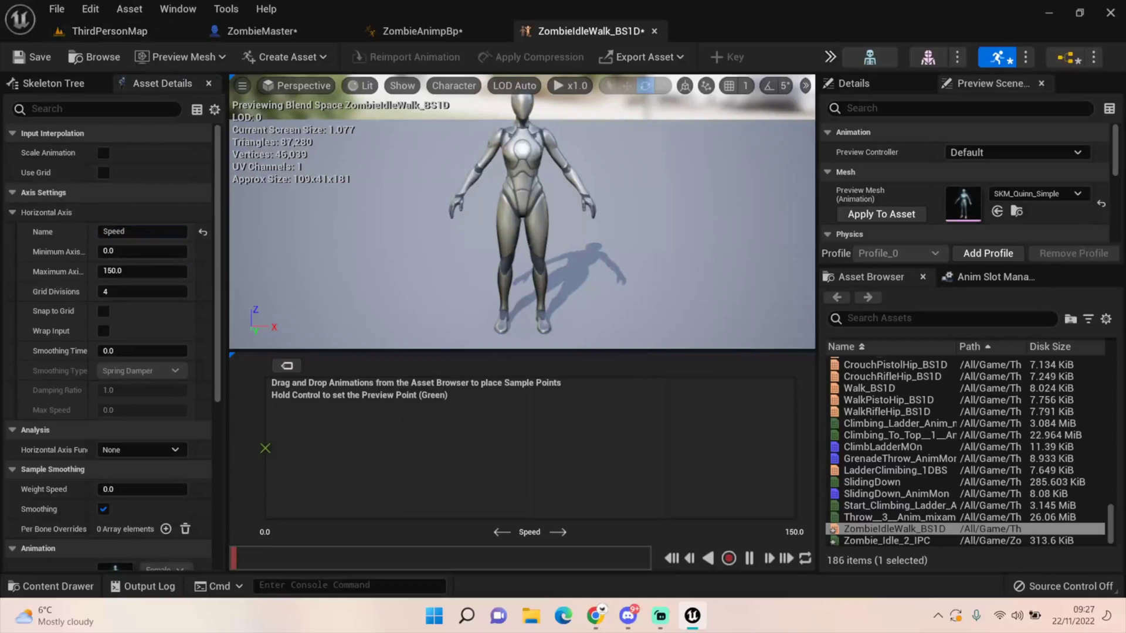
Step: Add Zombie_Idle_2_IPC at Speed 0 and Zombie_Walk_F_1_Loop_IPC at Speed 150, then preview the blend
scroll(892, 529, down, 1)
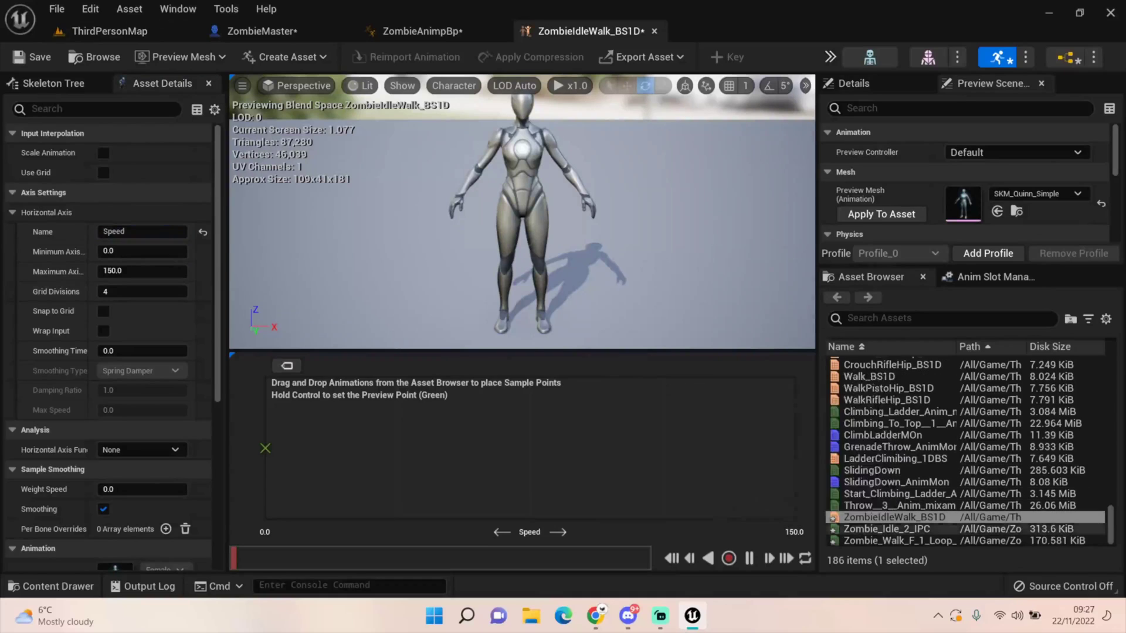
drag(885, 529, 265, 448)
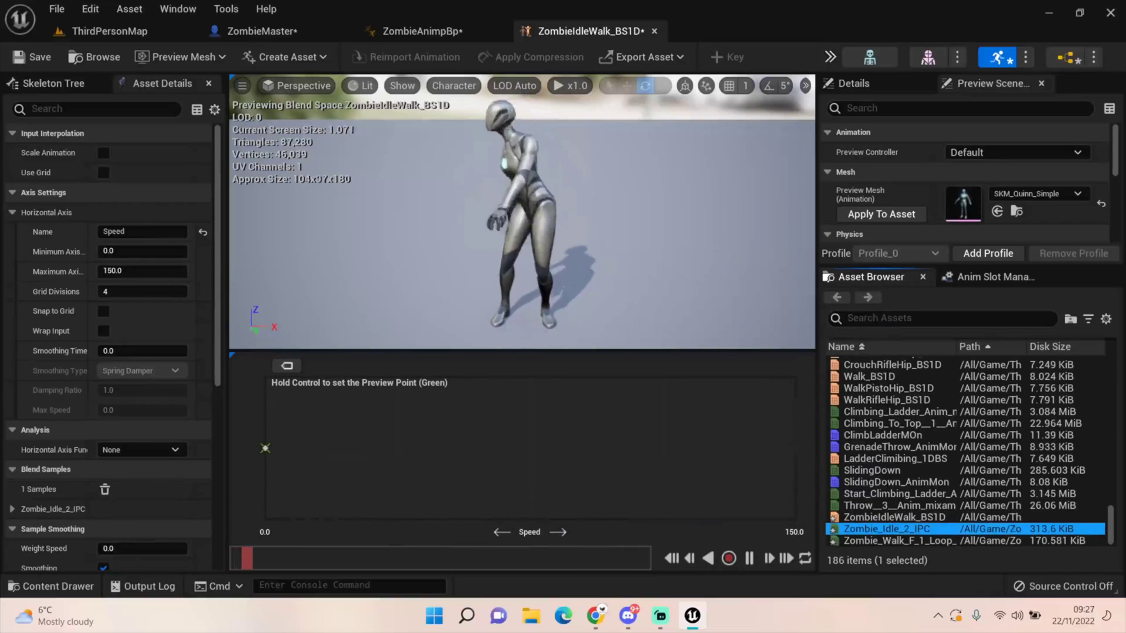
drag(879, 541, 797, 448)
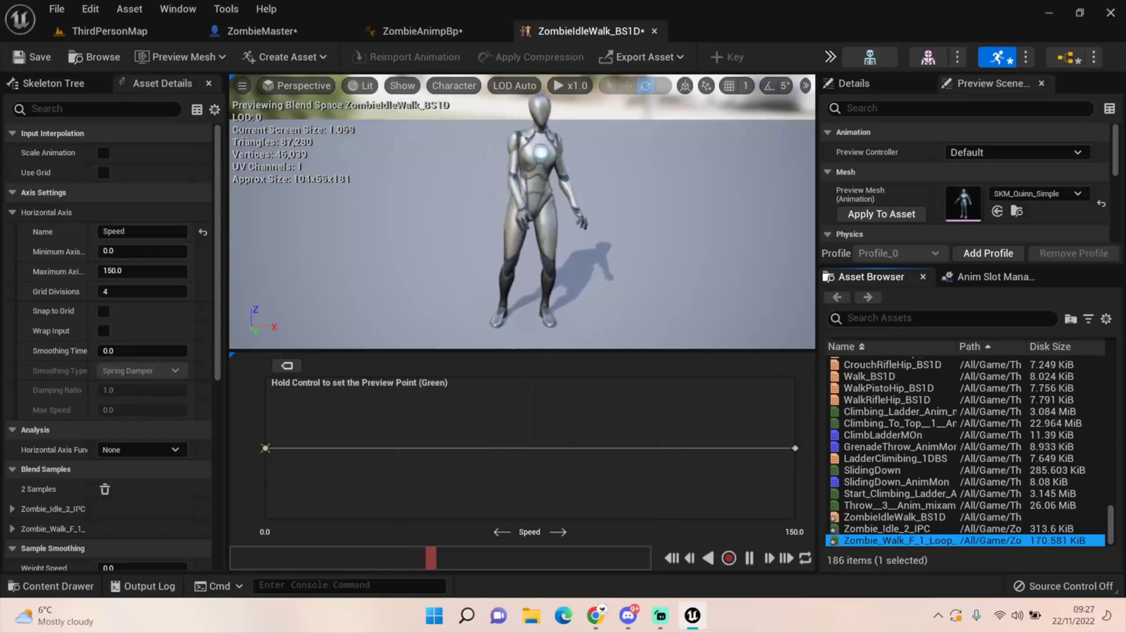
mouse_move(390, 449)
ctrl+mouse_down()
mouse_move(695, 449)
mouse_move(388, 448)
ctrl+mouse_up()
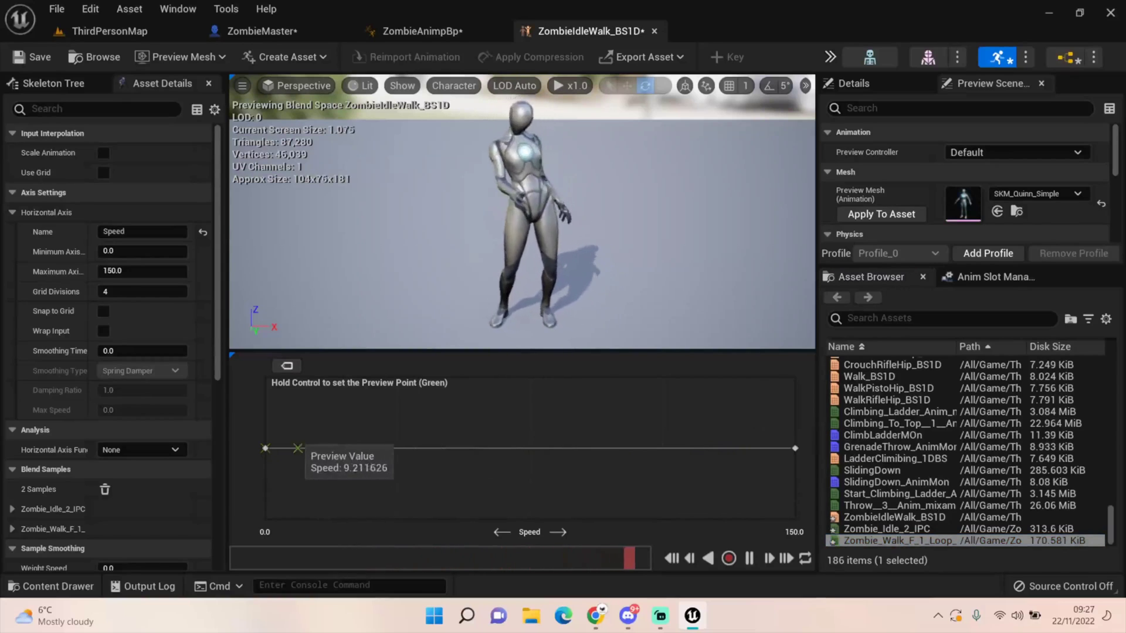
ctrl+drag(266, 448, 746, 448)
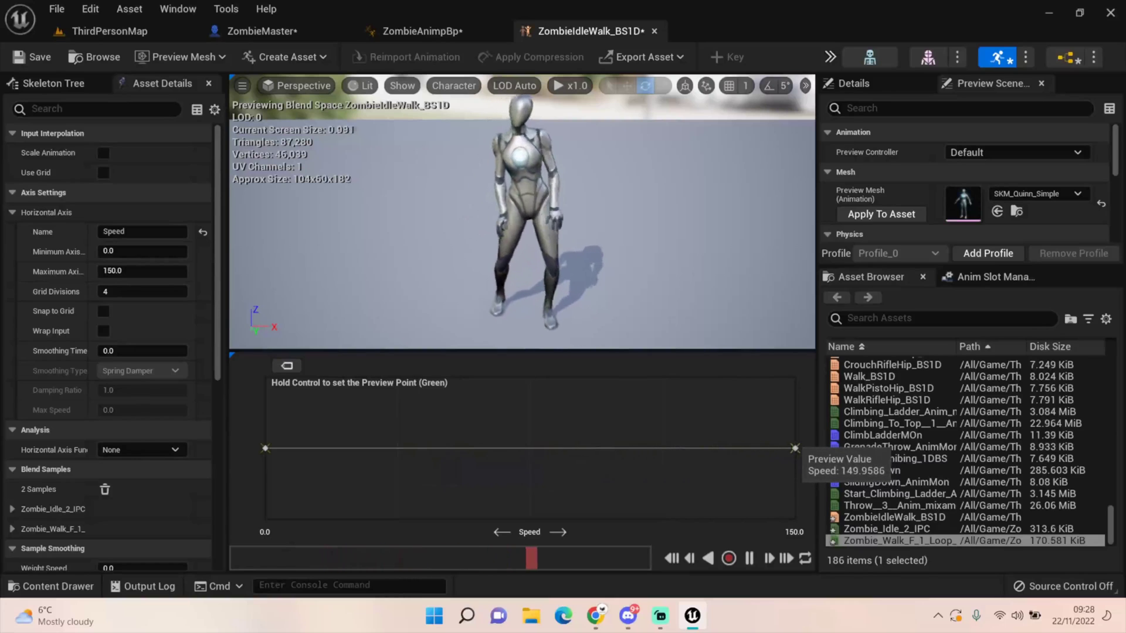
Step: Set the Speed axis Smoothing Time to 1 and preview the smoothed idle-to-walk blend
click(795, 448)
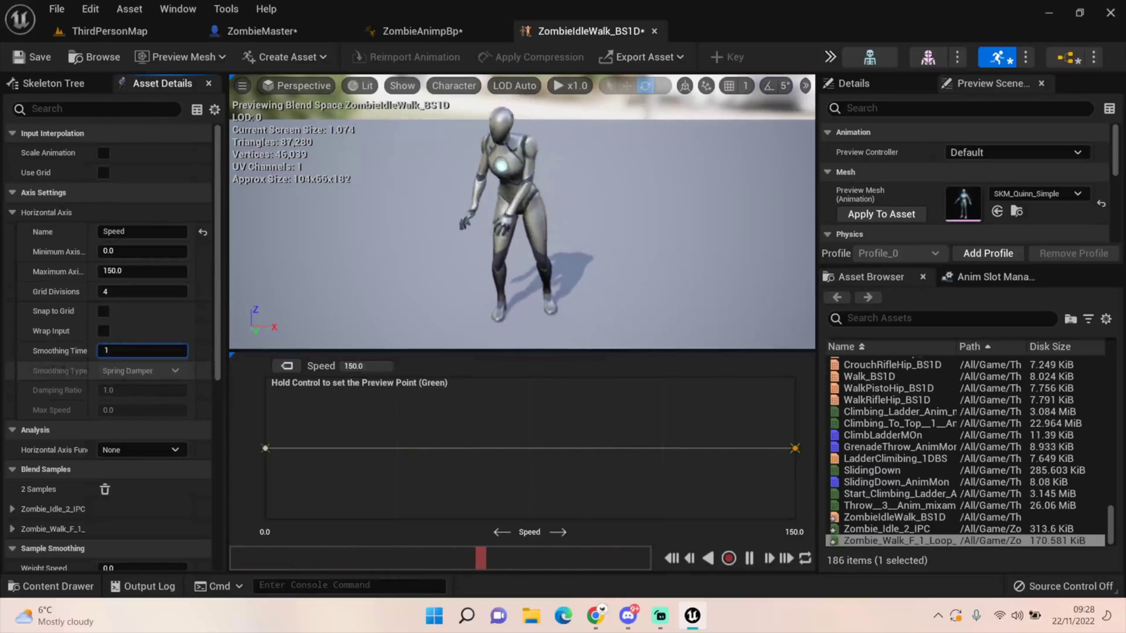
text(1)
key(Return)
ctrl+drag(321, 448, 508, 448)
Step: Save and close the blend space, and open the Idle/Walk state graph
click(31, 57)
click(654, 31)
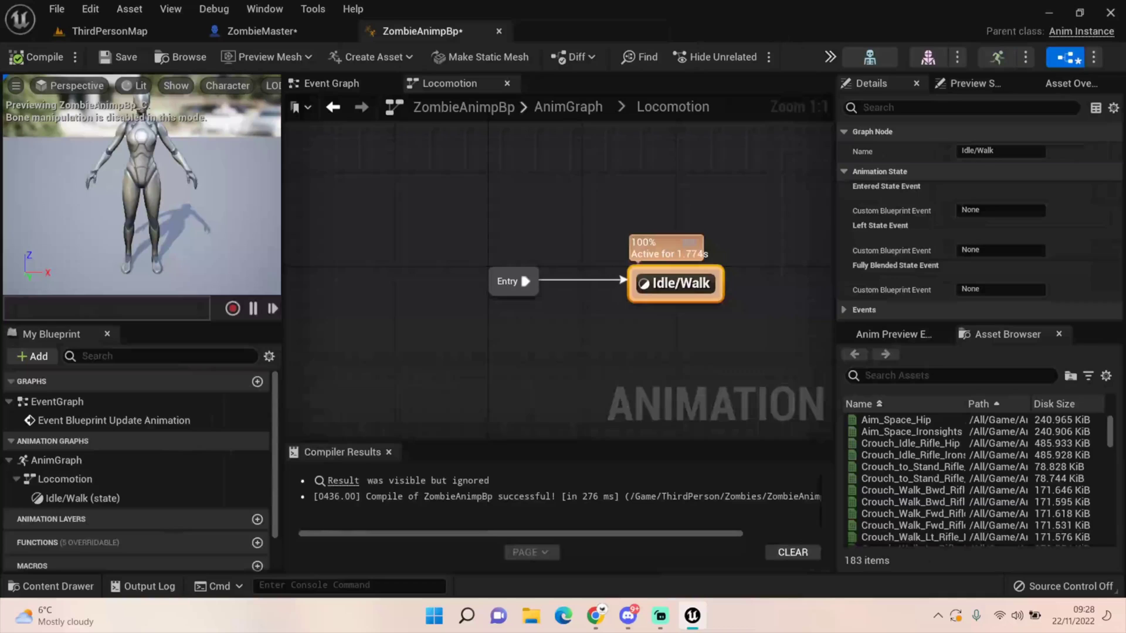
double_click(680, 283)
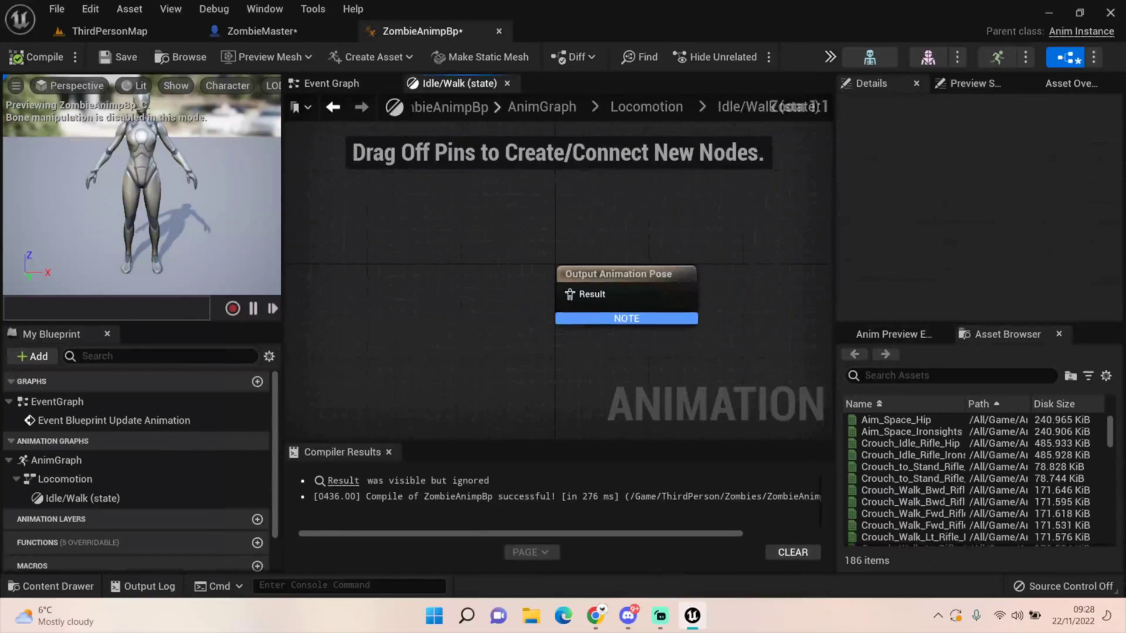
scroll(973, 478, down, 20)
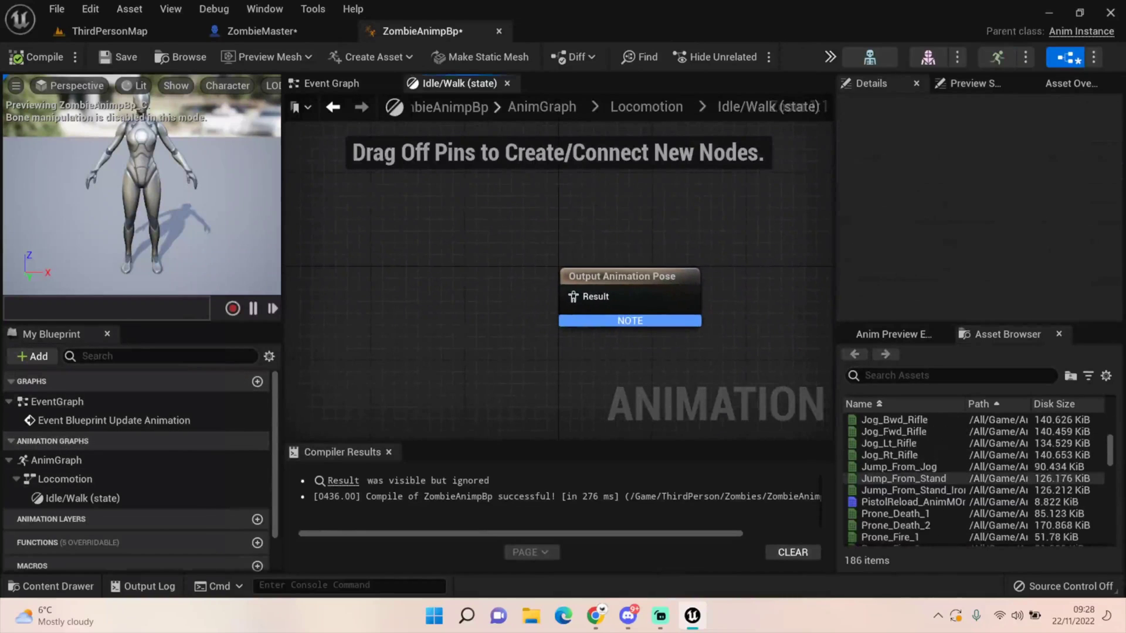
scroll(974, 478, down, 20)
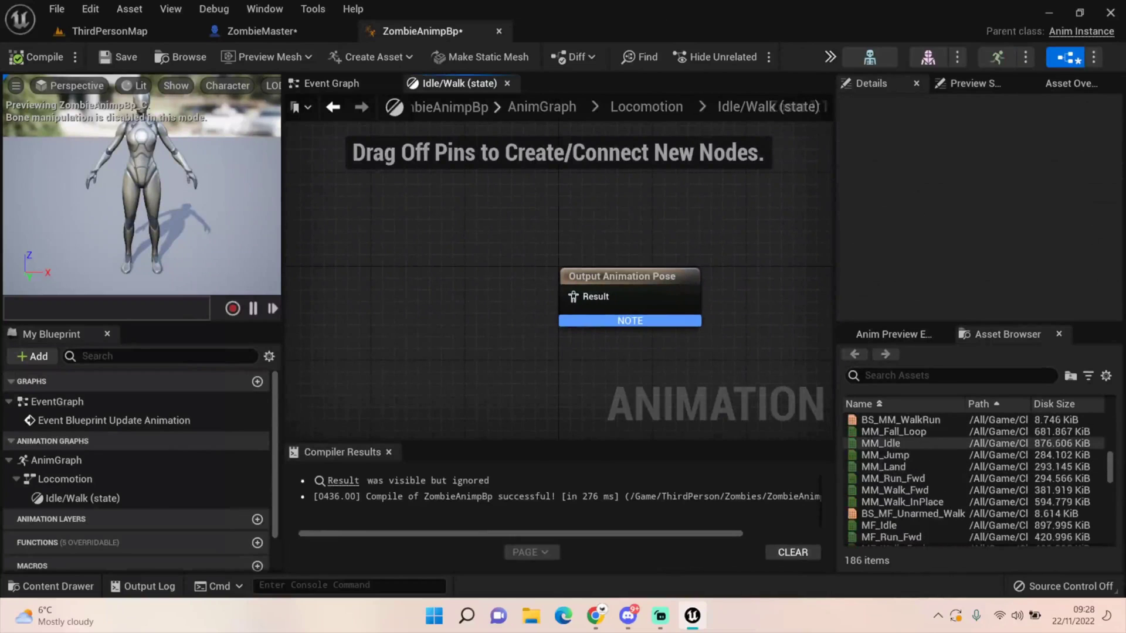
scroll(973, 478, down, 5)
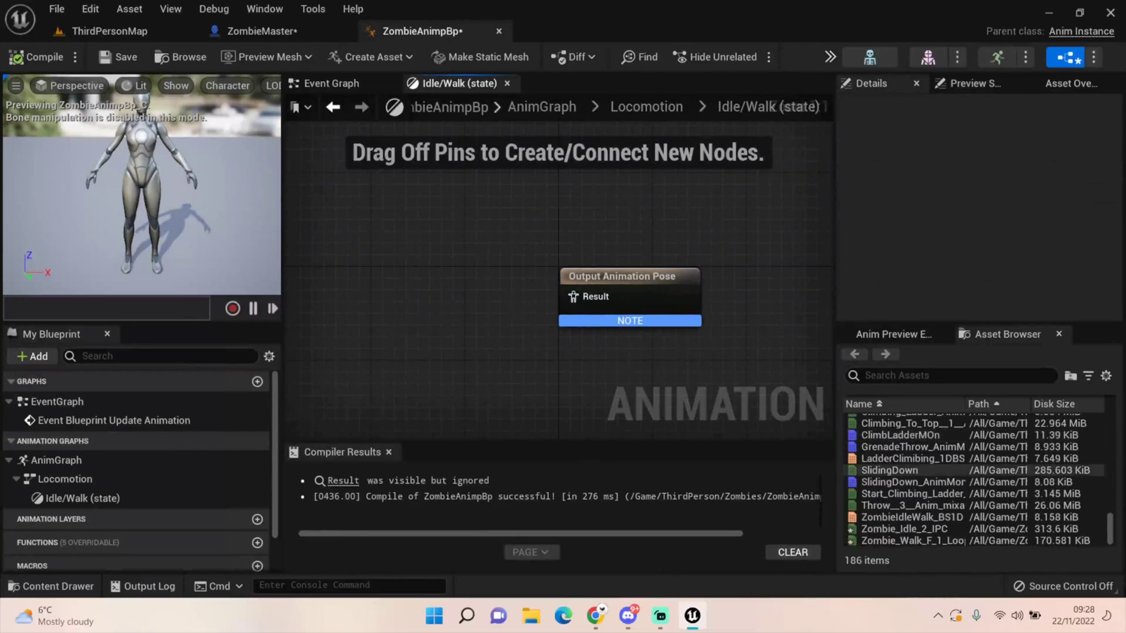
Step: Add a ZombieIdleWalk_BS1D blendspace player feeding the state's output pose
click(912, 517)
drag(912, 517, 387, 276)
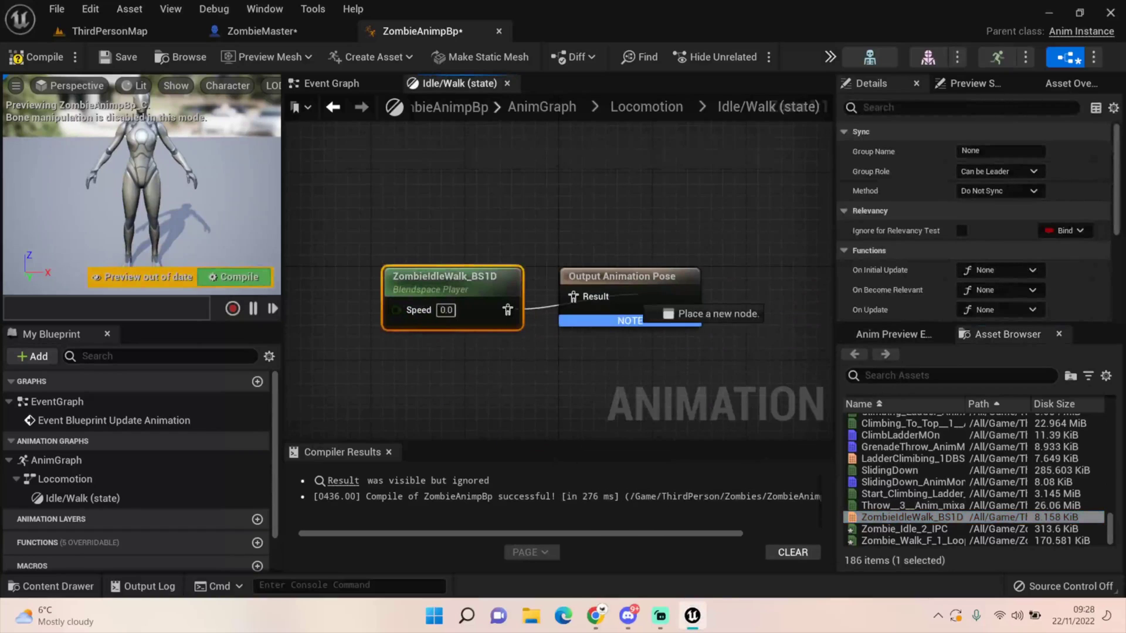
right_drag(491, 236, 635, 248)
drag(571, 304, 524, 279)
Step: Promote the blendspace's Speed input to a float variable and compile the animation blueprint
right_click(499, 300)
click(577, 322)
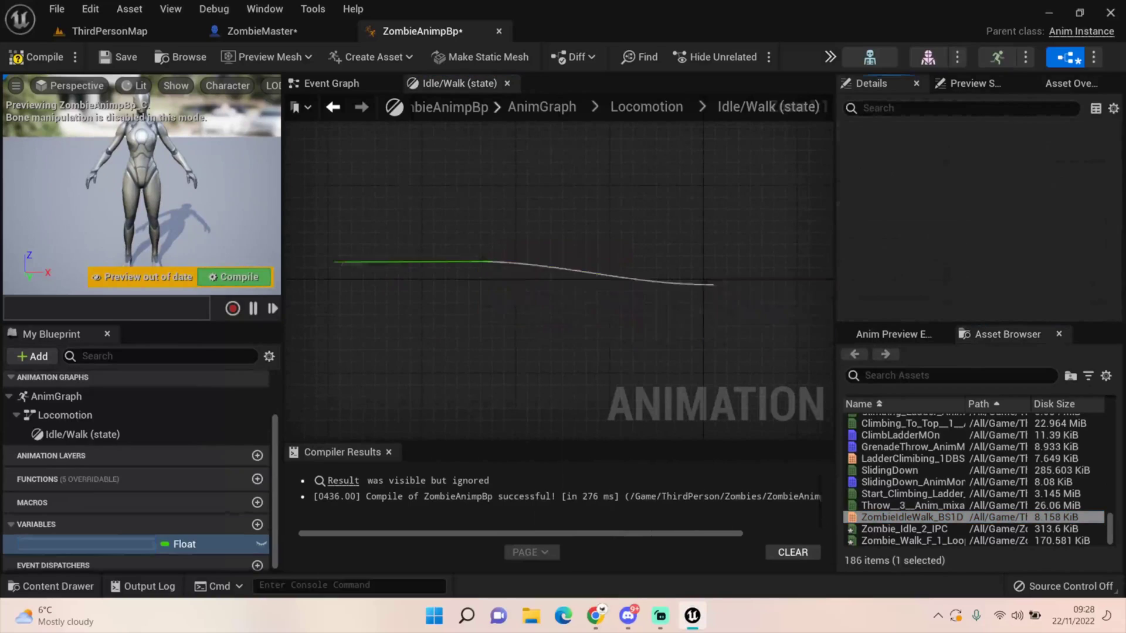
drag(398, 268, 398, 304)
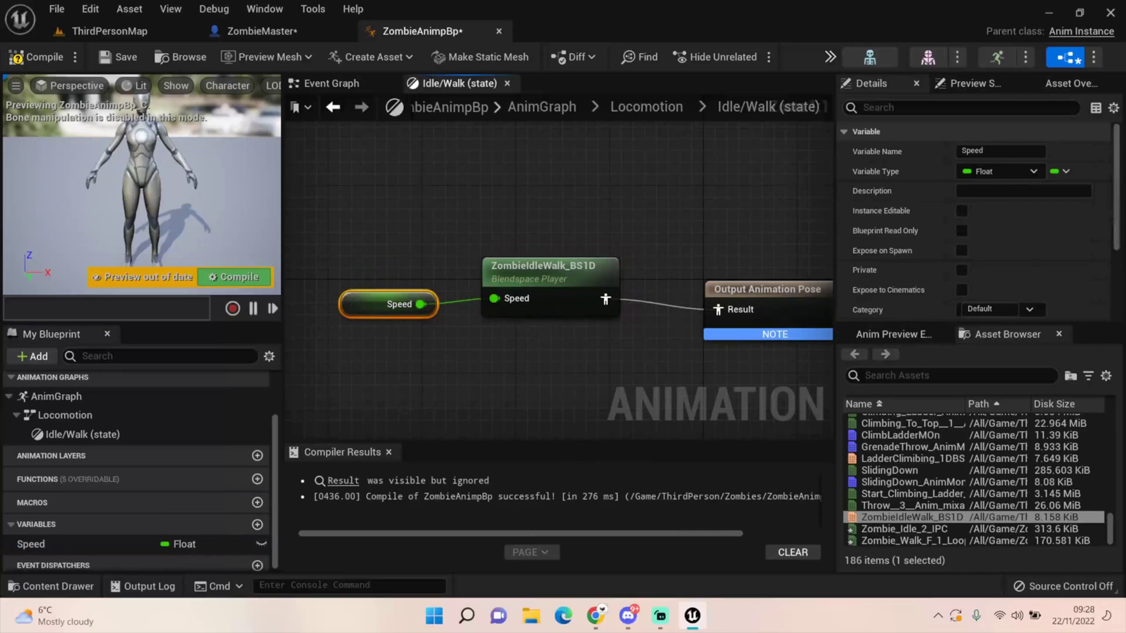
key(F7)
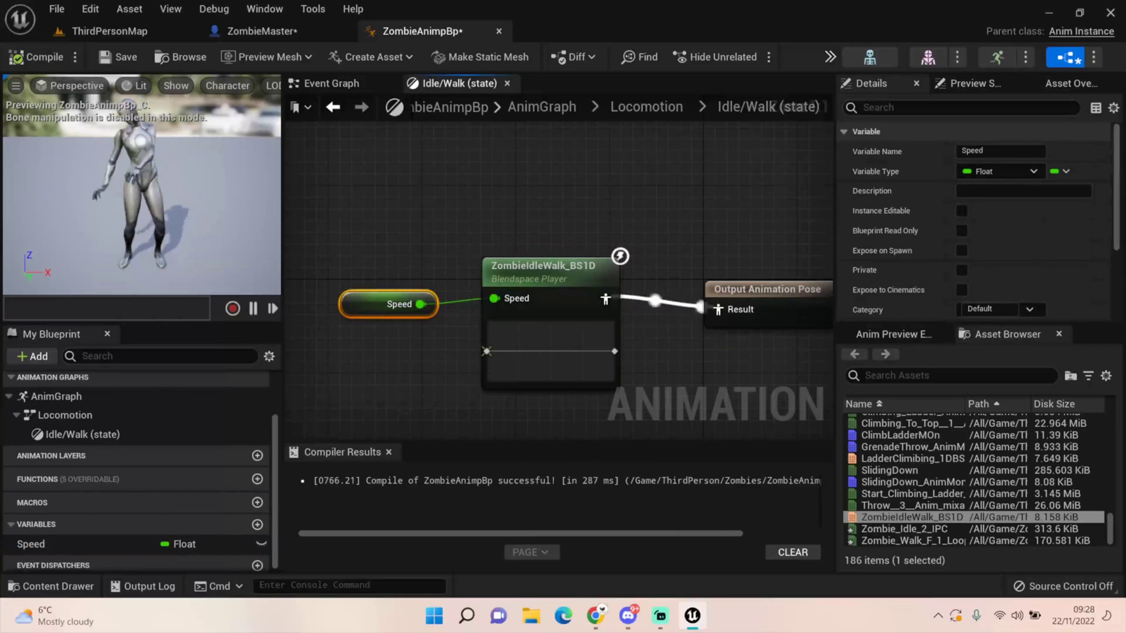
drag(536, 273, 547, 285)
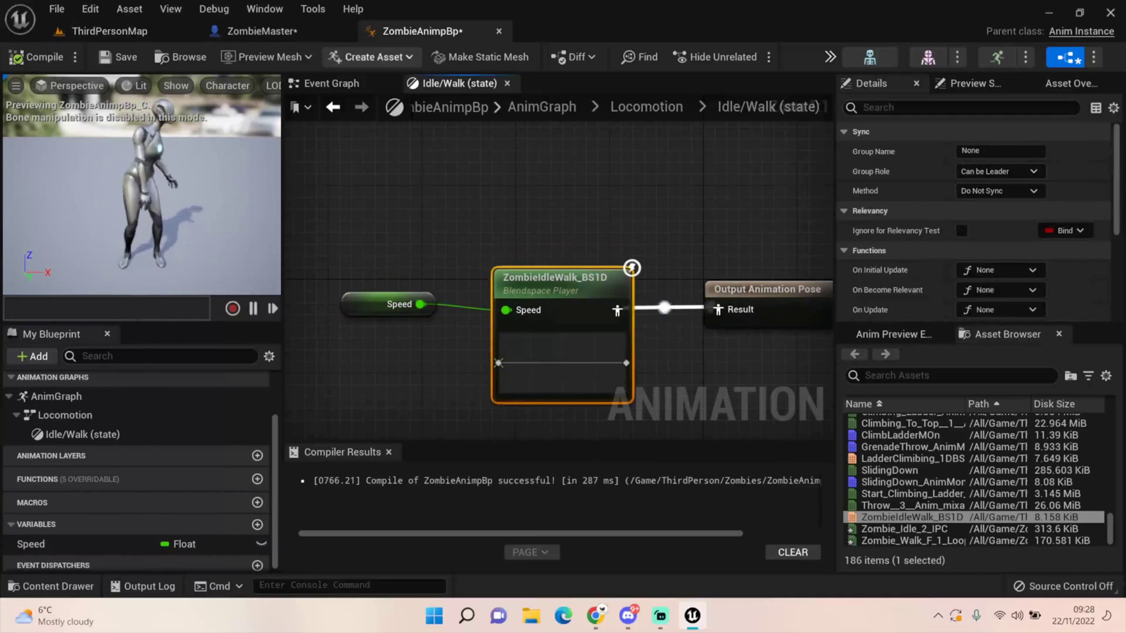
click(329, 83)
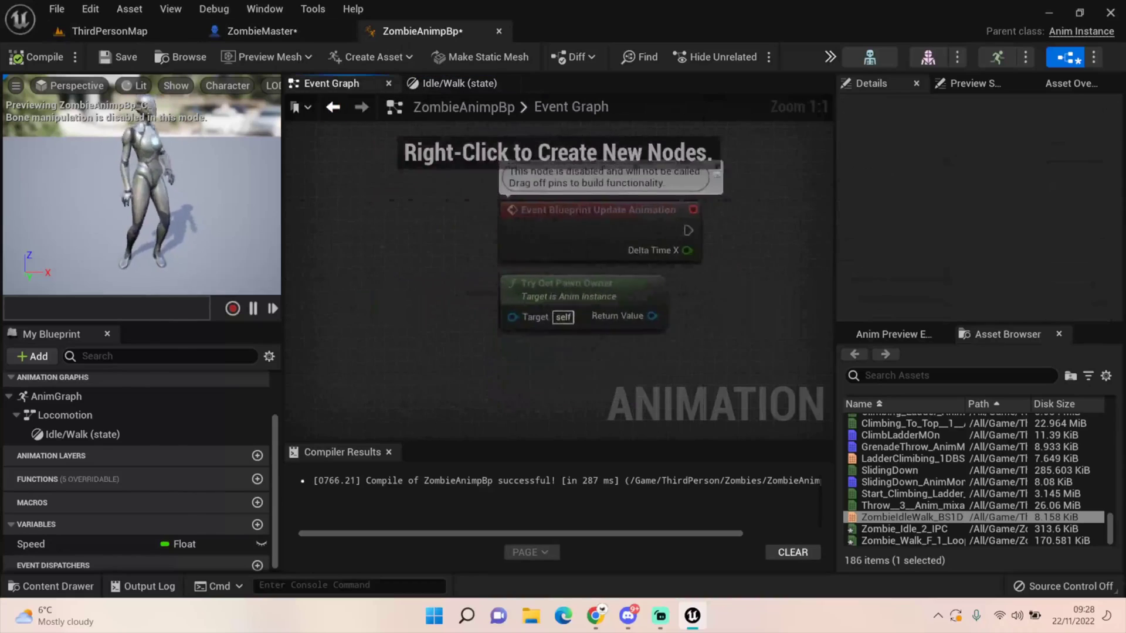
Step: Delete the stray comment box accidentally created in the Event Graph
right_drag(610, 288, 509, 322)
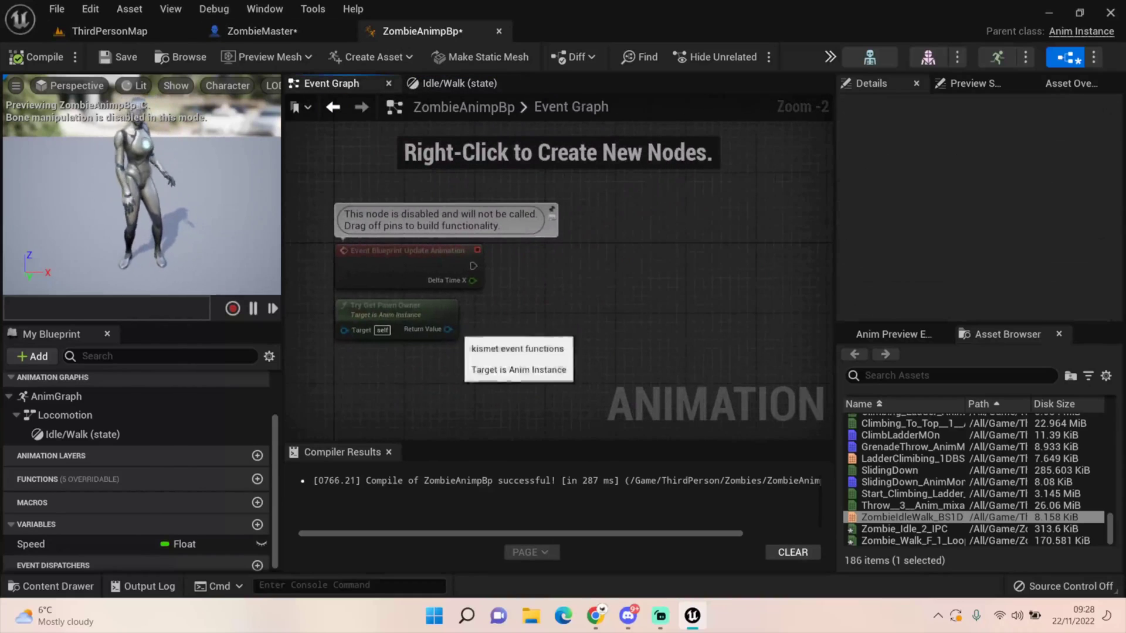
drag(448, 329, 556, 285)
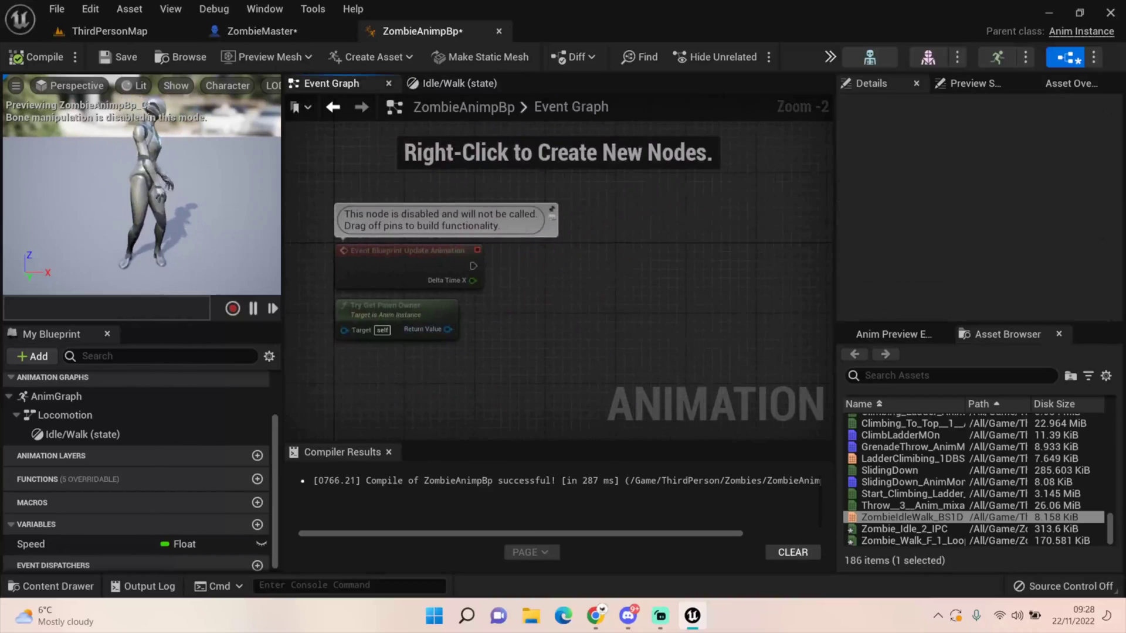
key(c)
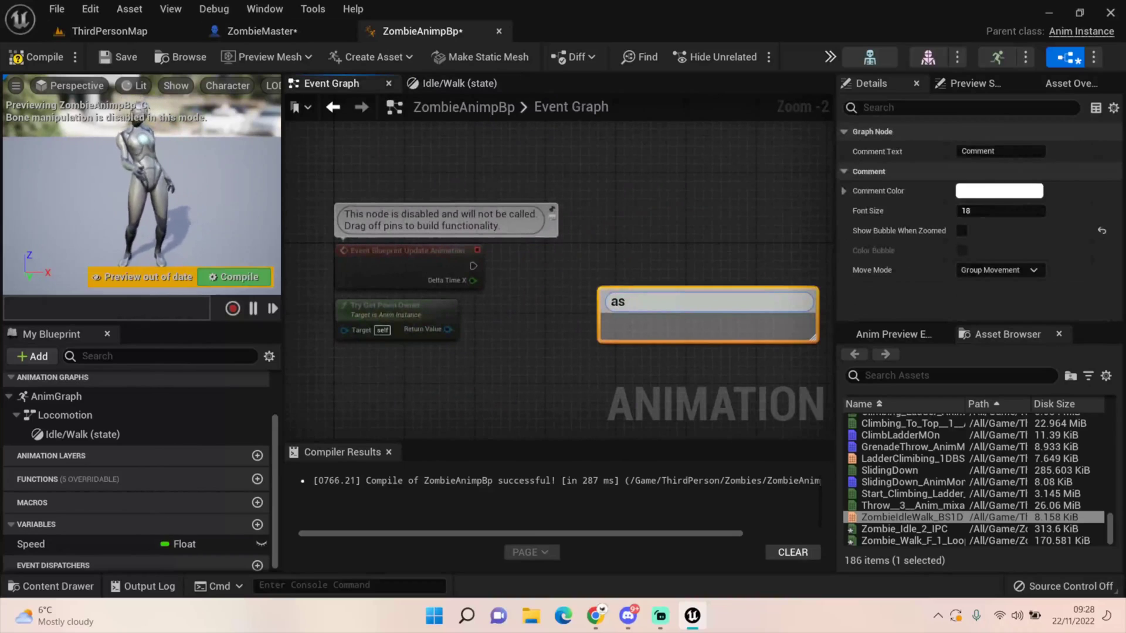
click(595, 284)
drag(689, 416, 689, 416)
key(Delete)
Step: Cast Try Get Pawn Owner's return value to ZombieMaster, driven by the update event
drag(448, 329, 497, 329)
drag(624, 256, 626, 257)
text(cast to zom)
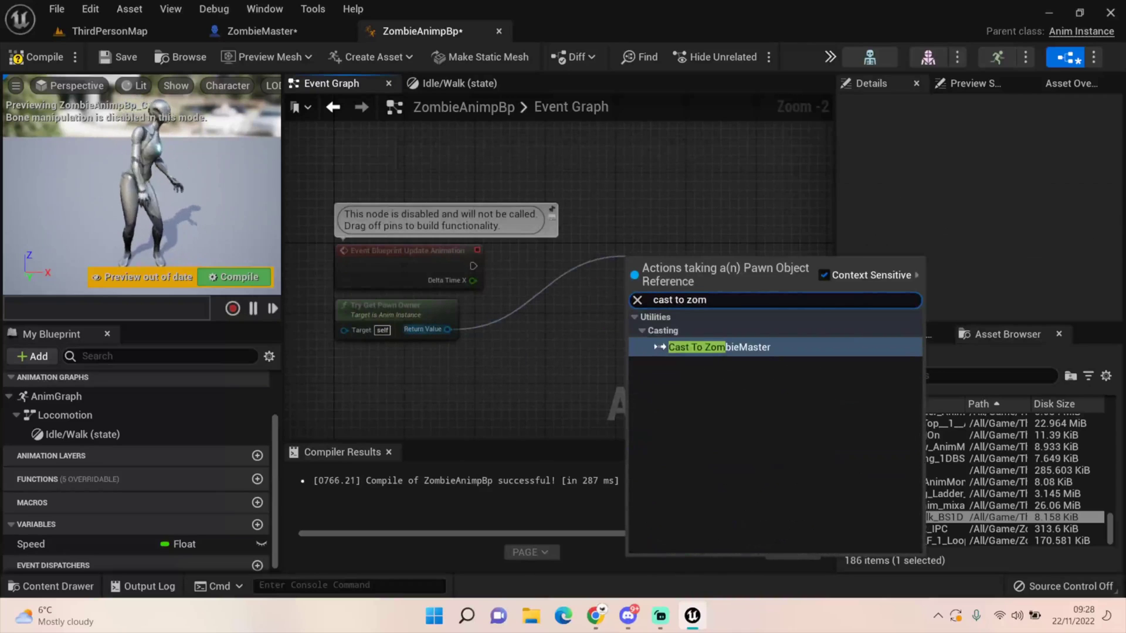
key(Return)
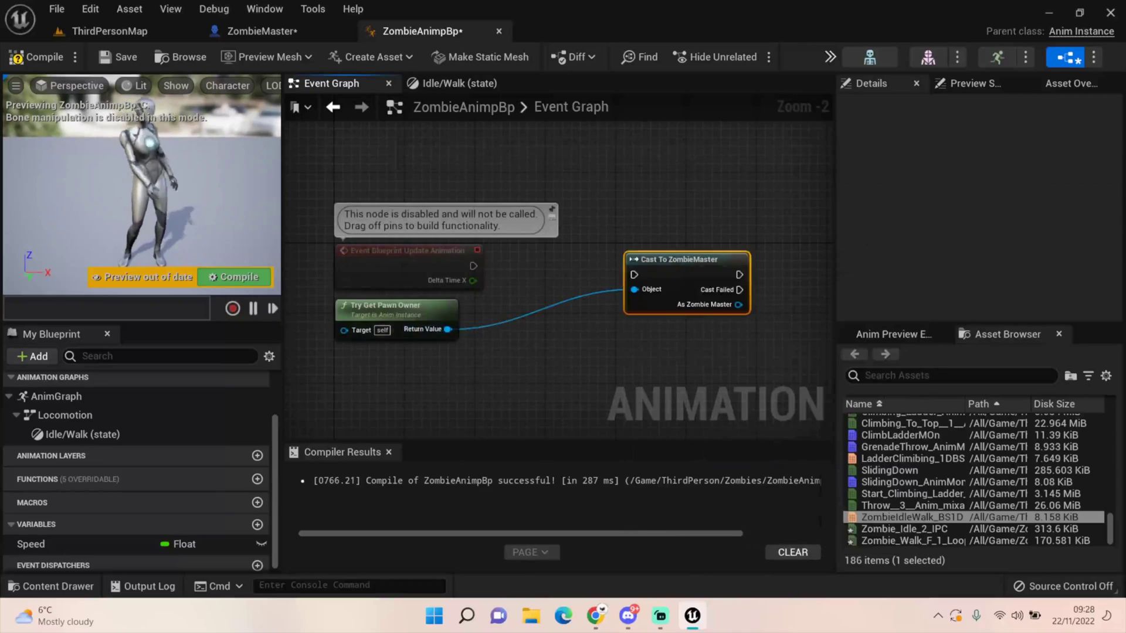
drag(636, 274, 636, 275)
drag(680, 262, 586, 253)
right_drag(609, 252, 533, 220)
Step: Add a Get Forward Vector node on the As Zombie Master mesh and arrange it
drag(566, 265, 639, 390)
text(get for)
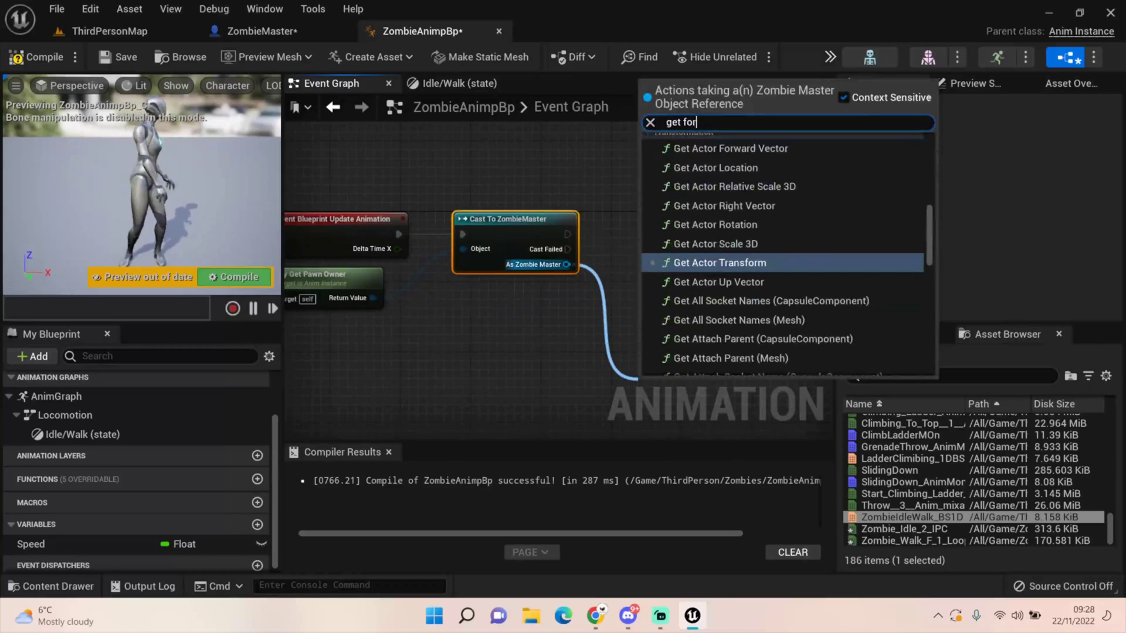
text(war)
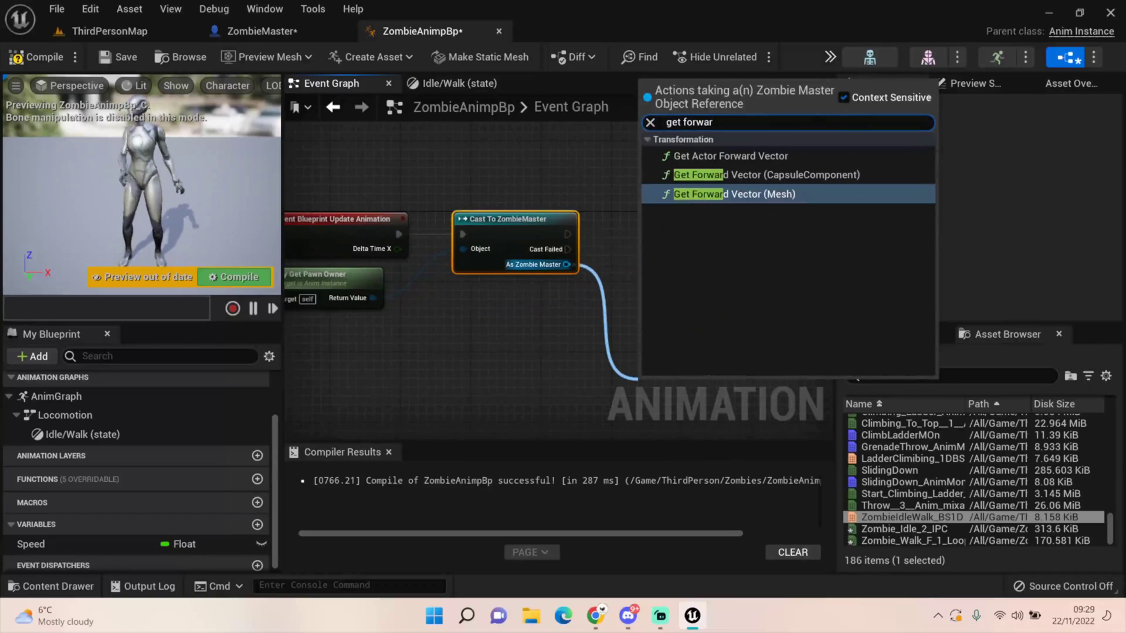
key(Return)
right_drag(641, 337, 522, 281)
click(601, 330)
drag(563, 329, 588, 289)
drag(594, 269, 628, 314)
click(633, 271)
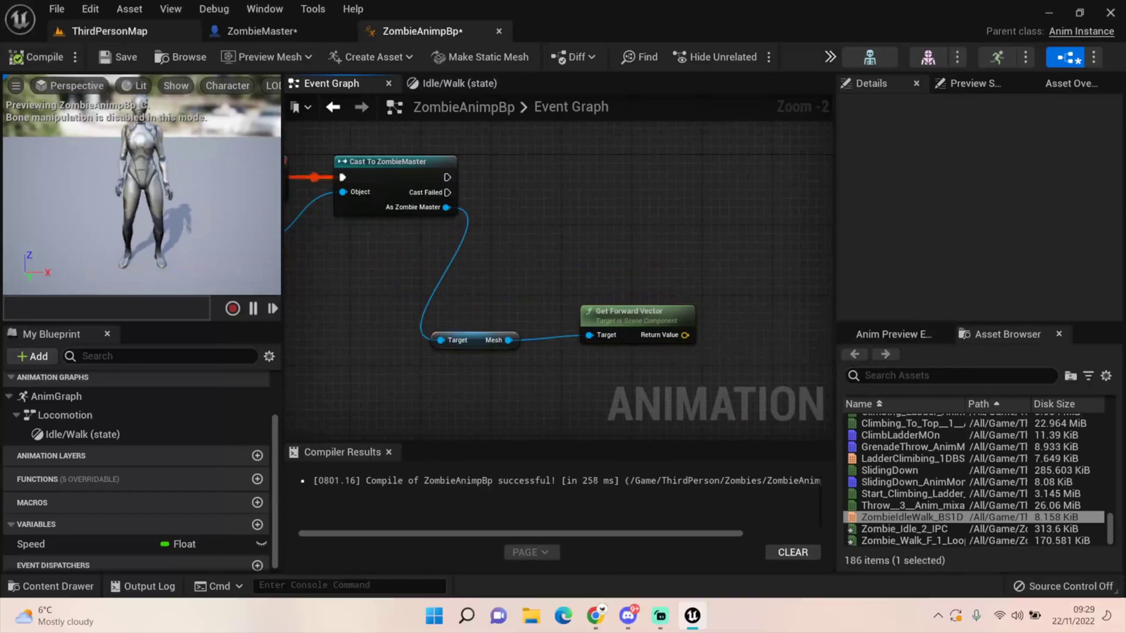
click(110, 30)
Step: Open the BP_ThirdPersonCharacter blueprint from ThirdPerson/Blueprints and look over its Level Up graph
key(ctrl+space)
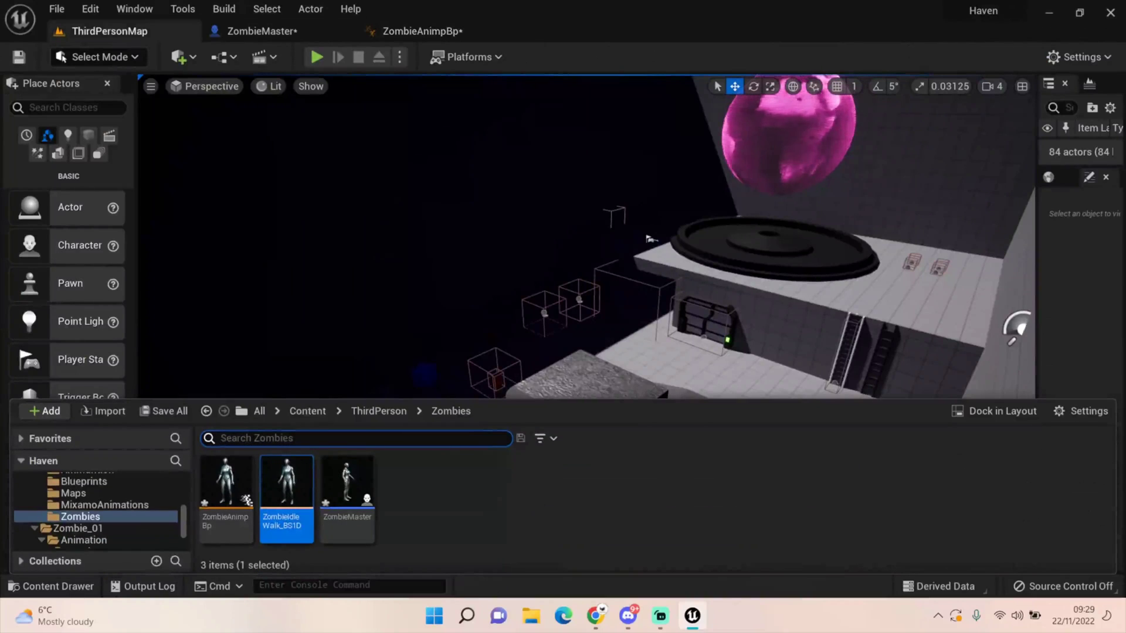
click(379, 412)
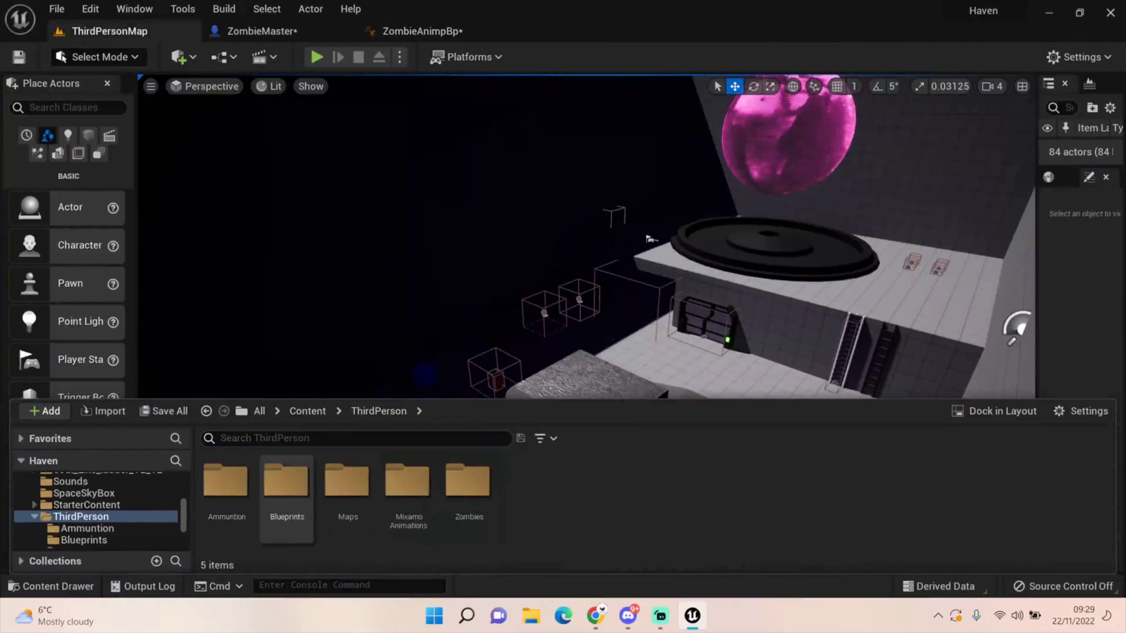
double_click(283, 478)
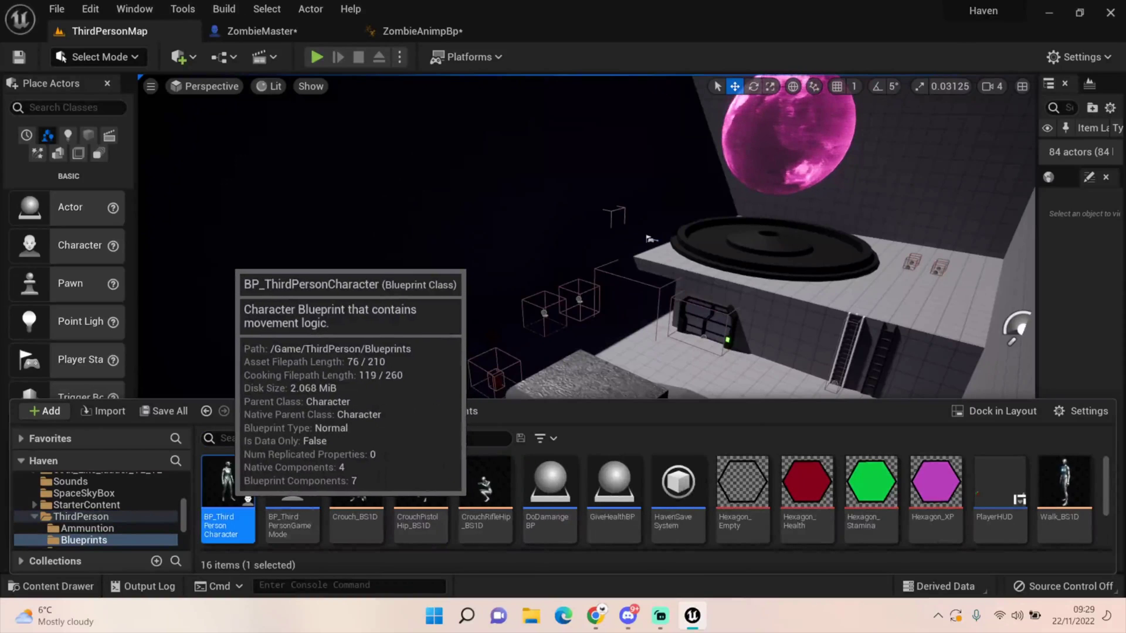
double_click(227, 487)
right_drag(329, 342, 551, 377)
scroll(469, 345, down, 2)
right_drag(468, 344, 687, 392)
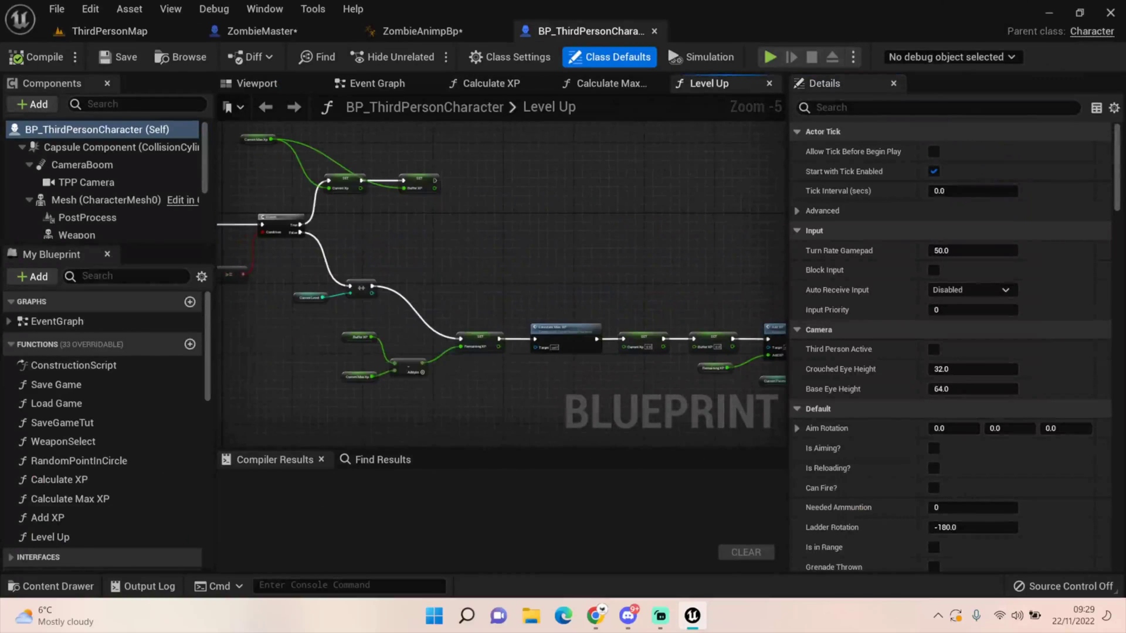
click(654, 30)
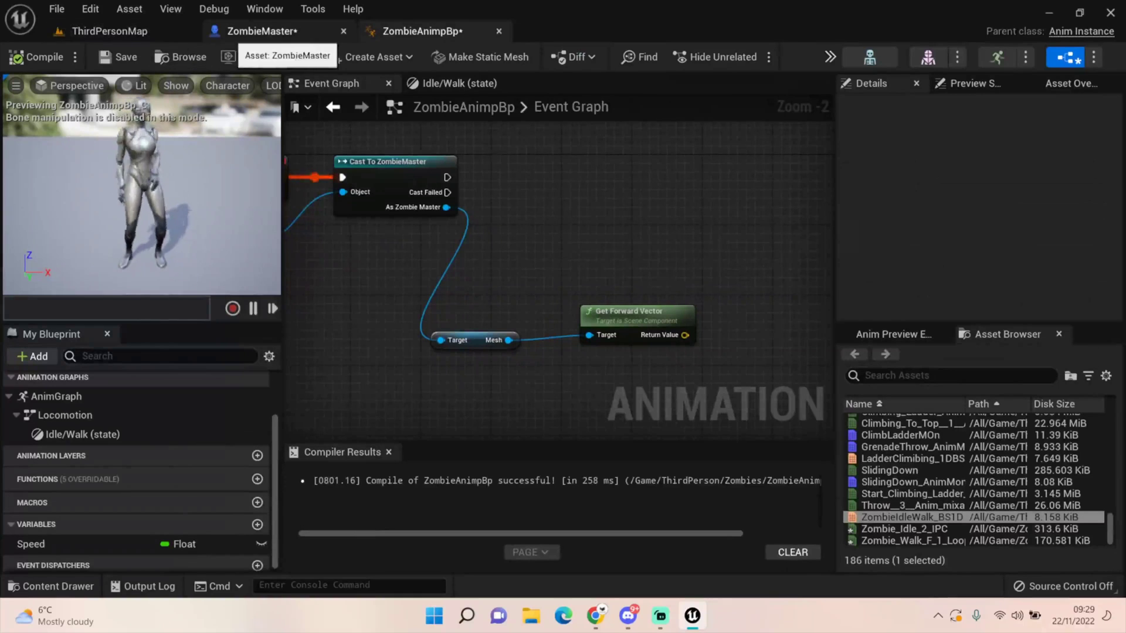
click(51, 586)
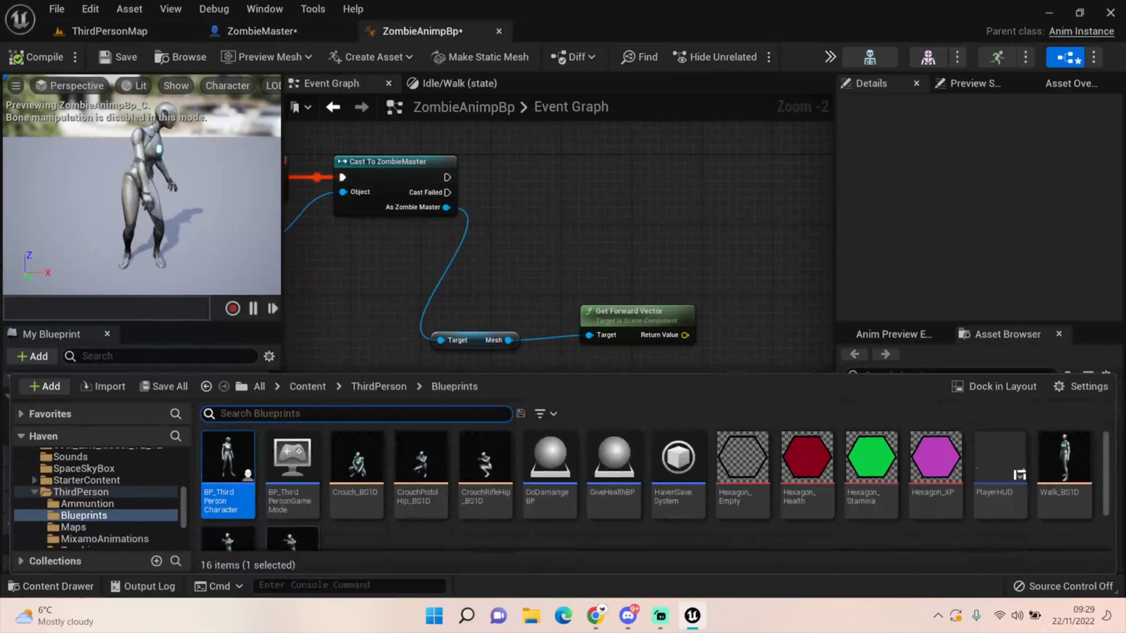
double_click(228, 463)
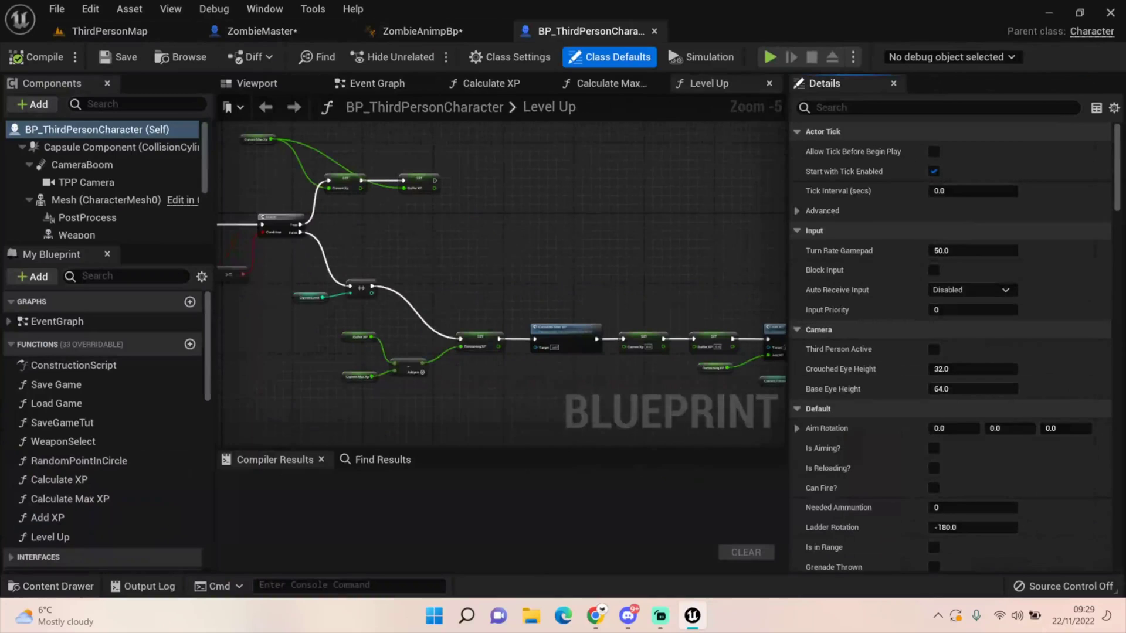
Step: Locate the character mesh's anim class ABP_Manny and open it for editing
click(117, 200)
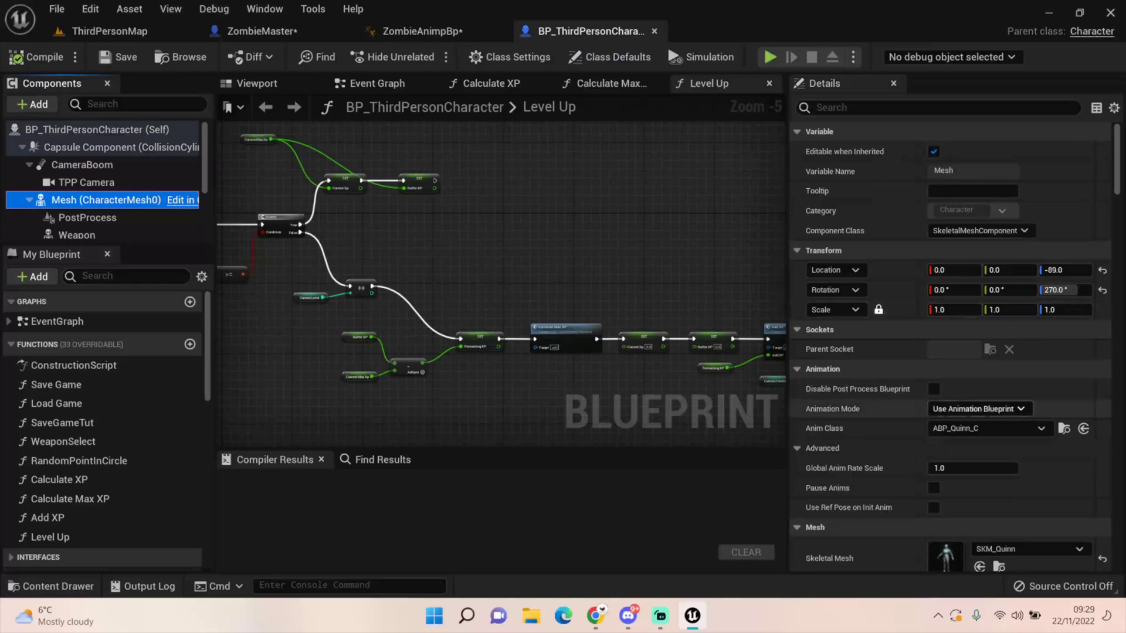
click(1063, 429)
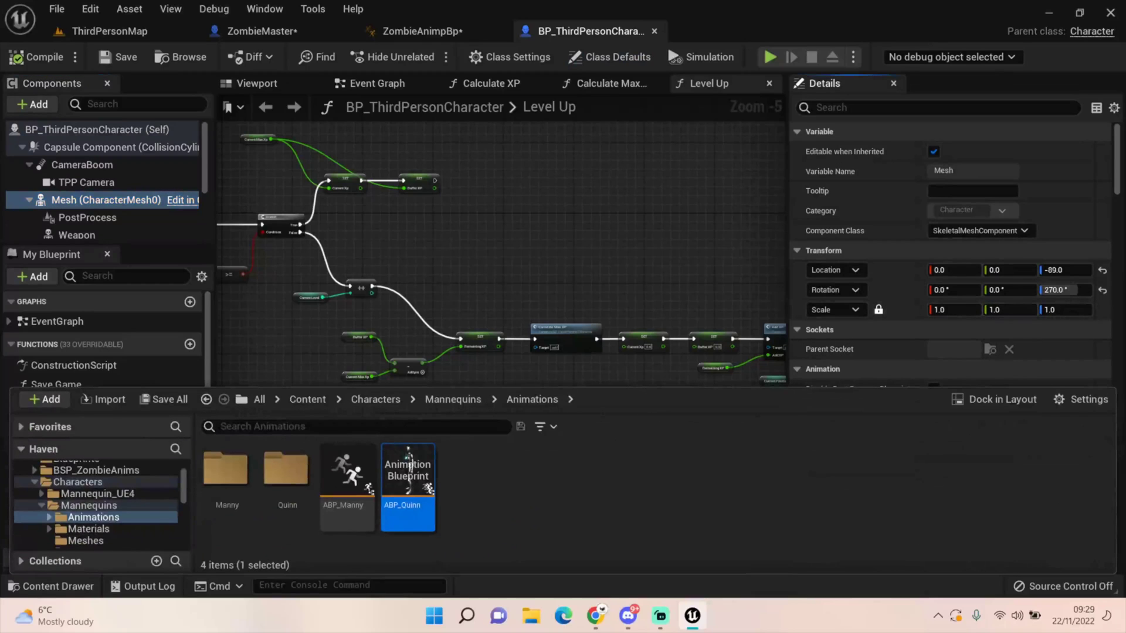
click(347, 472)
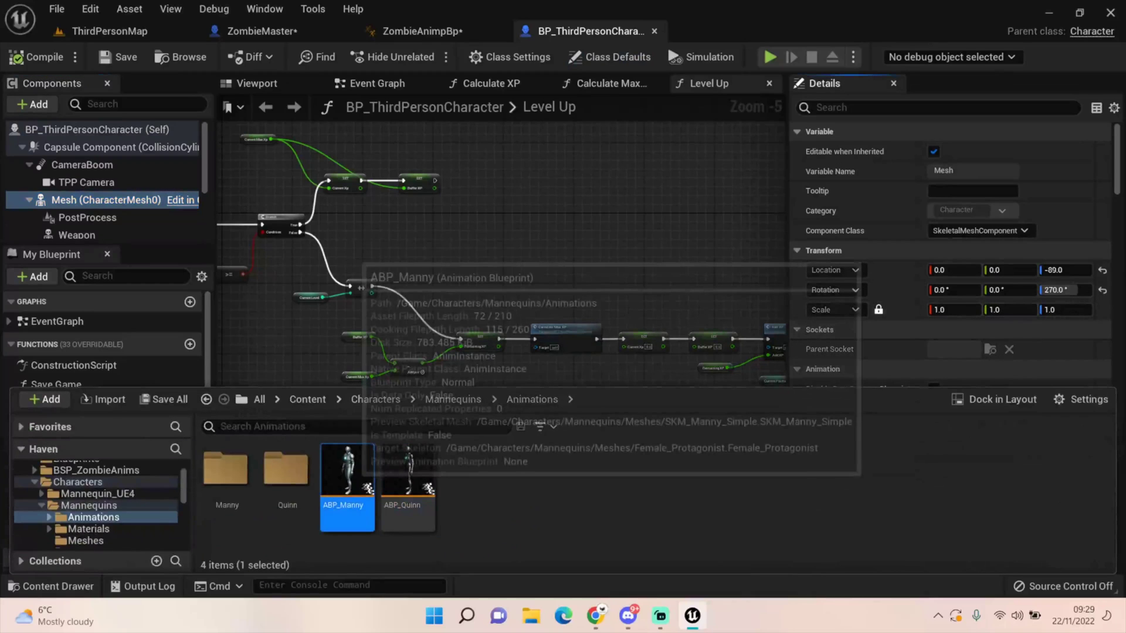
double_click(348, 472)
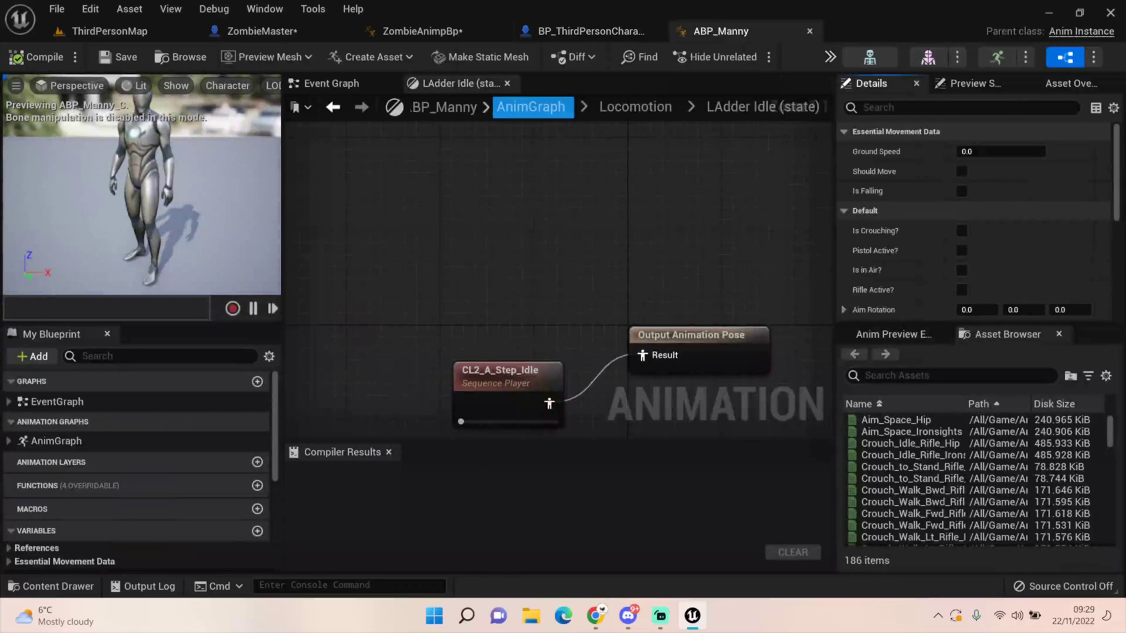
Step: Inspect ABP_Manny's Event Graph nodes that compute velocity and ground speed
click(332, 84)
right_drag(526, 274, 751, 307)
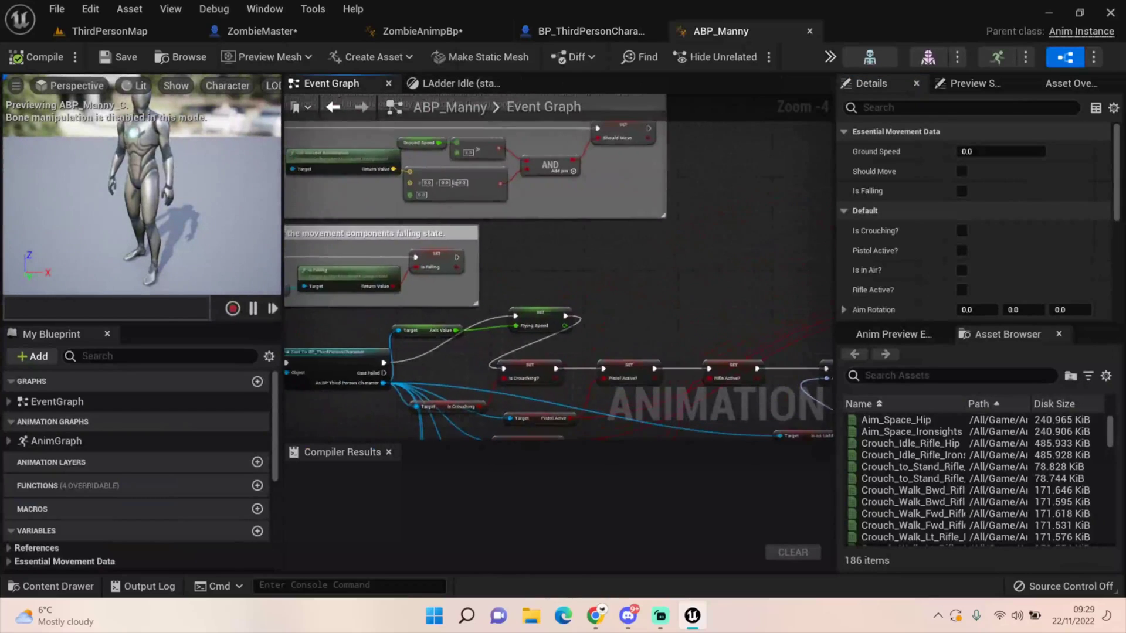
right_drag(560, 235, 691, 328)
scroll(690, 328, up, 2)
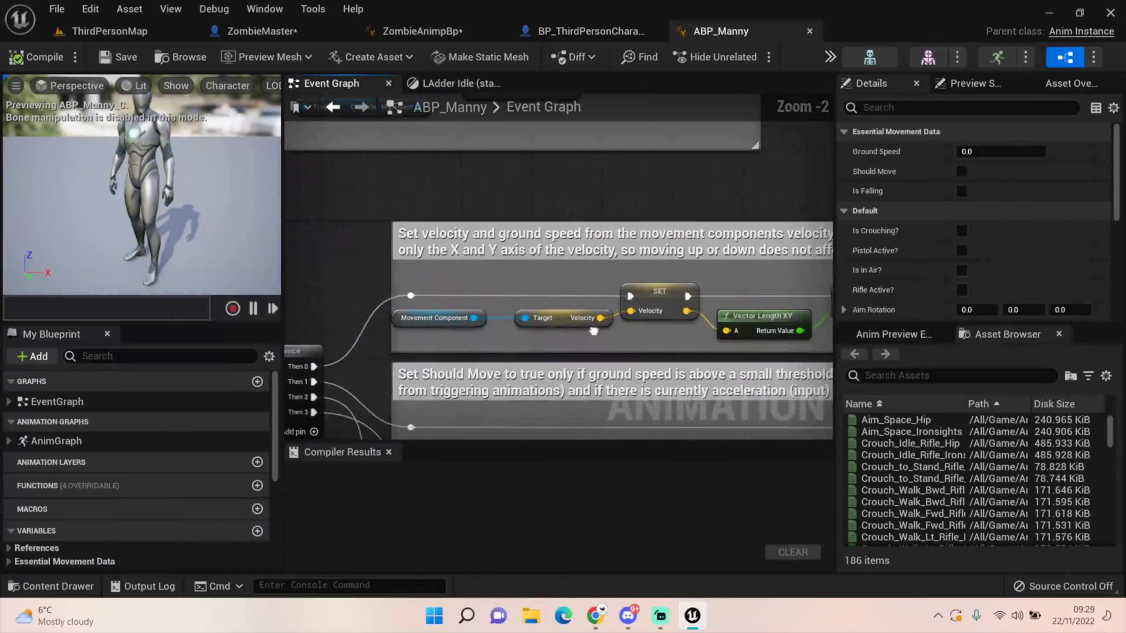
right_drag(685, 363, 610, 336)
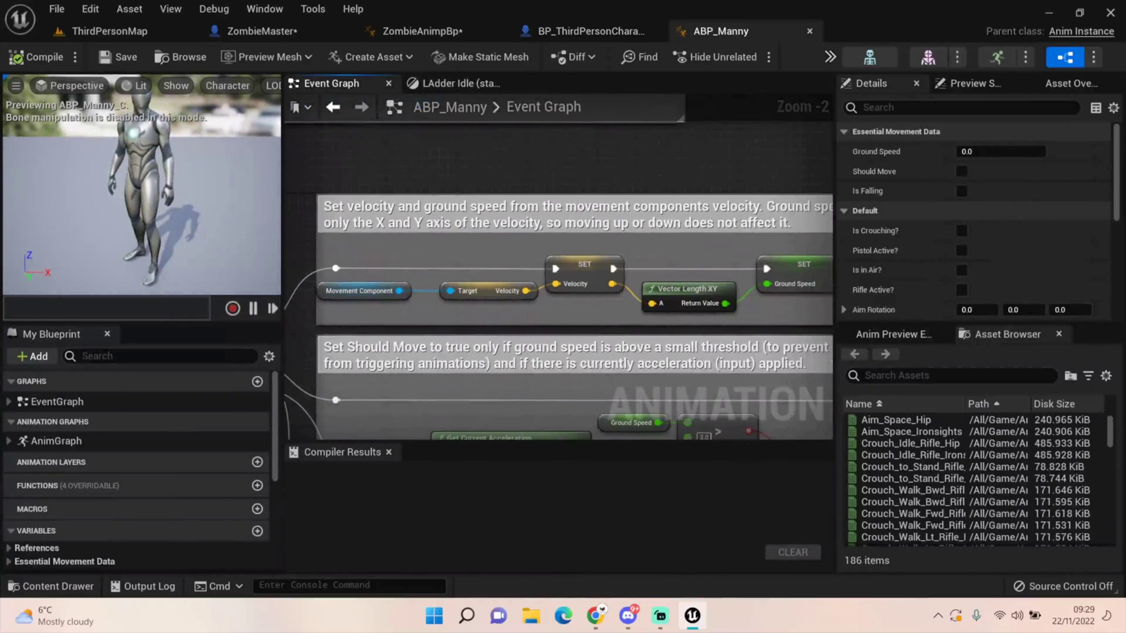
right_drag(353, 209, 389, 190)
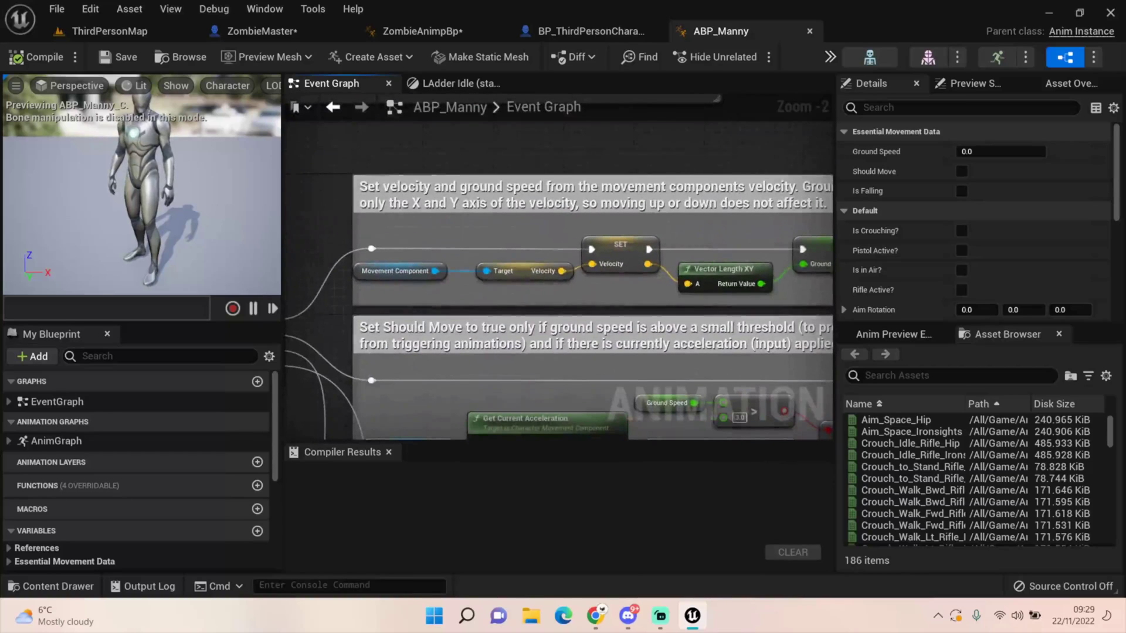
right_drag(519, 299, 353, 191)
click(572, 33)
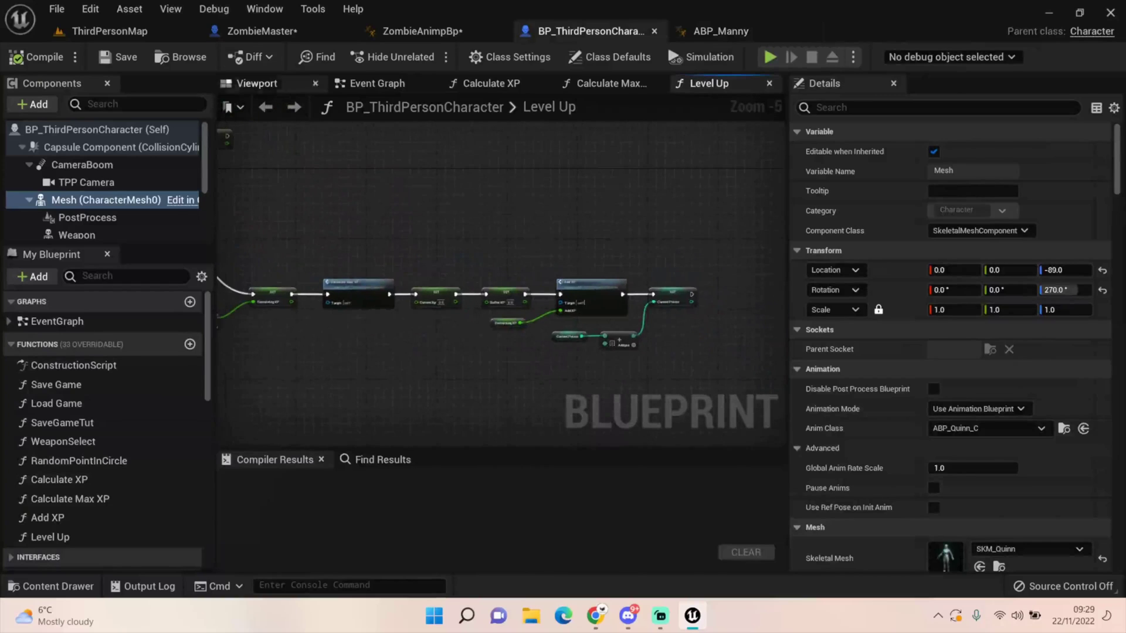
click(422, 31)
Step: Replace the Mesh and Get Forward Vector nodes with Get Character Movement from As Zombie Master
right_drag(402, 270, 456, 246)
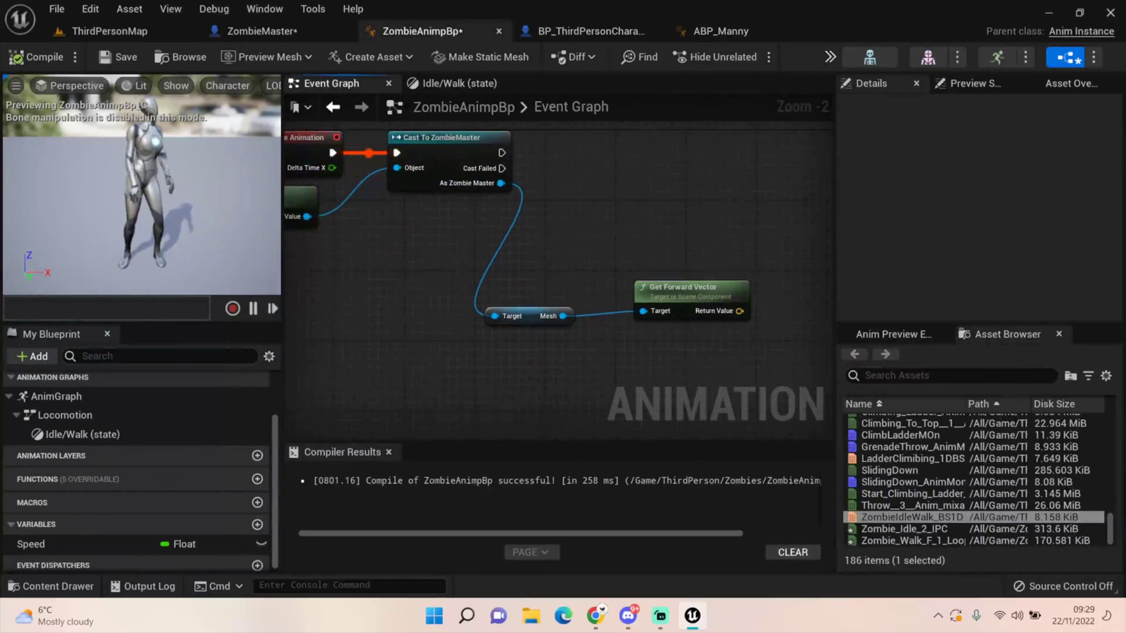
drag(477, 258, 706, 339)
key(Delete)
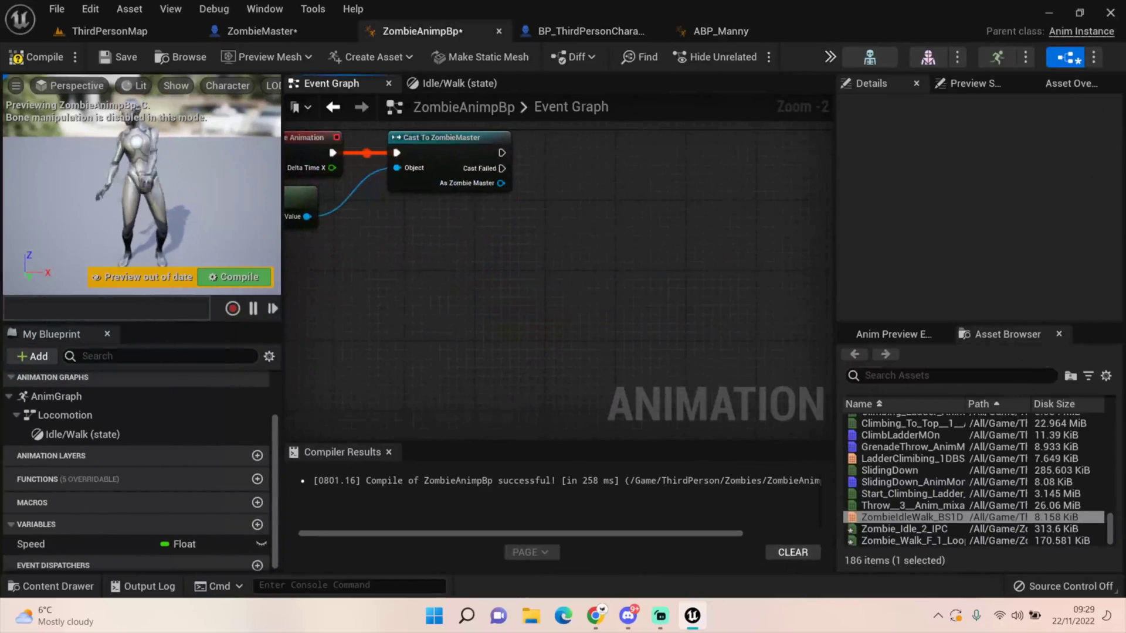
drag(501, 183, 538, 272)
text(character movemen)
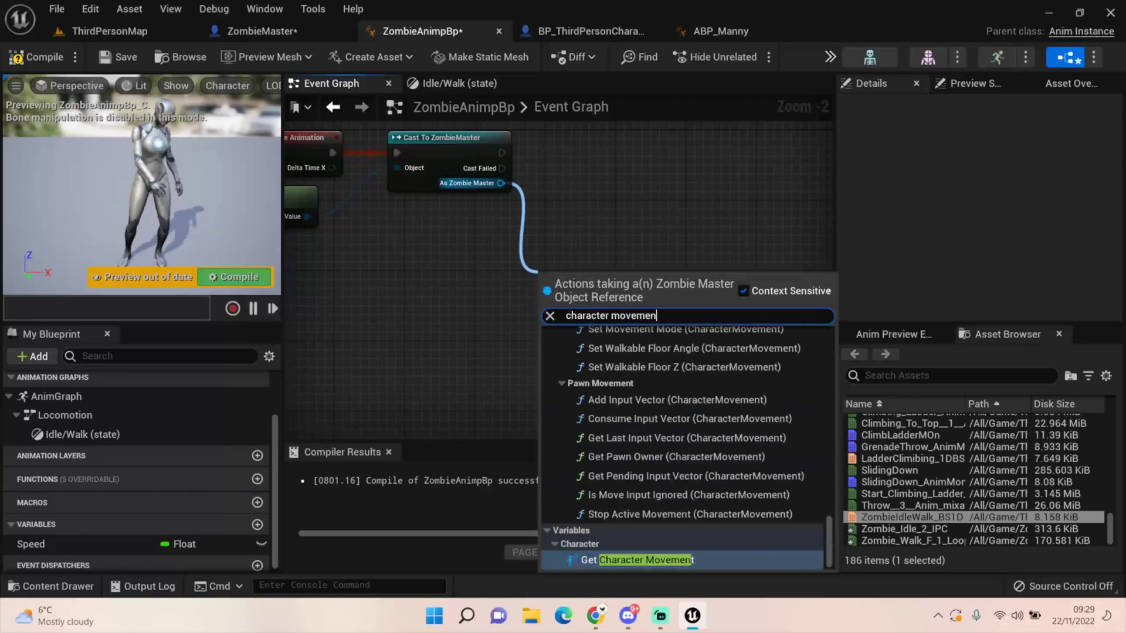
key(Return)
click(660, 281)
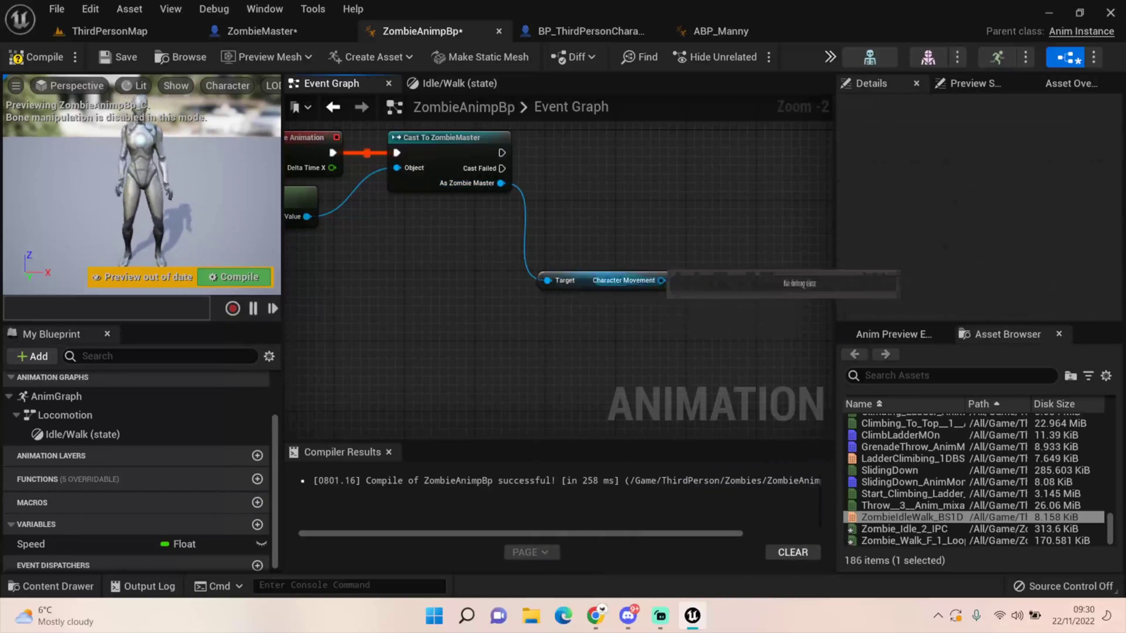
drag(622, 285, 674, 286)
drag(600, 280, 531, 307)
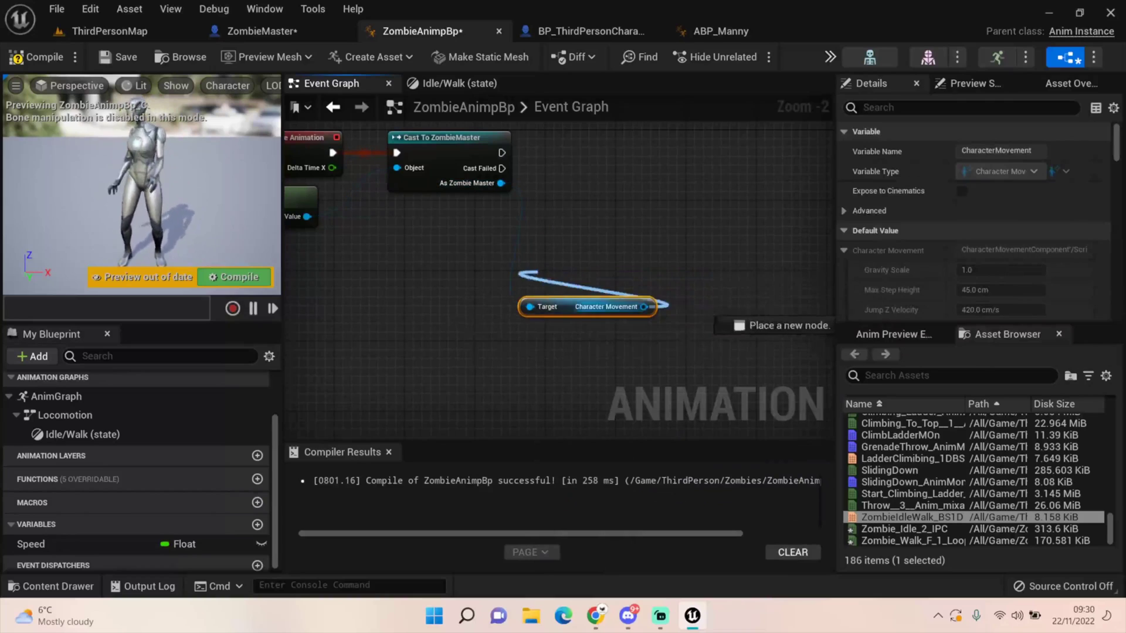
Step: Chain Get Velocity and Vector Length XY off the Character Movement output
drag(644, 307, 711, 304)
text(get velo)
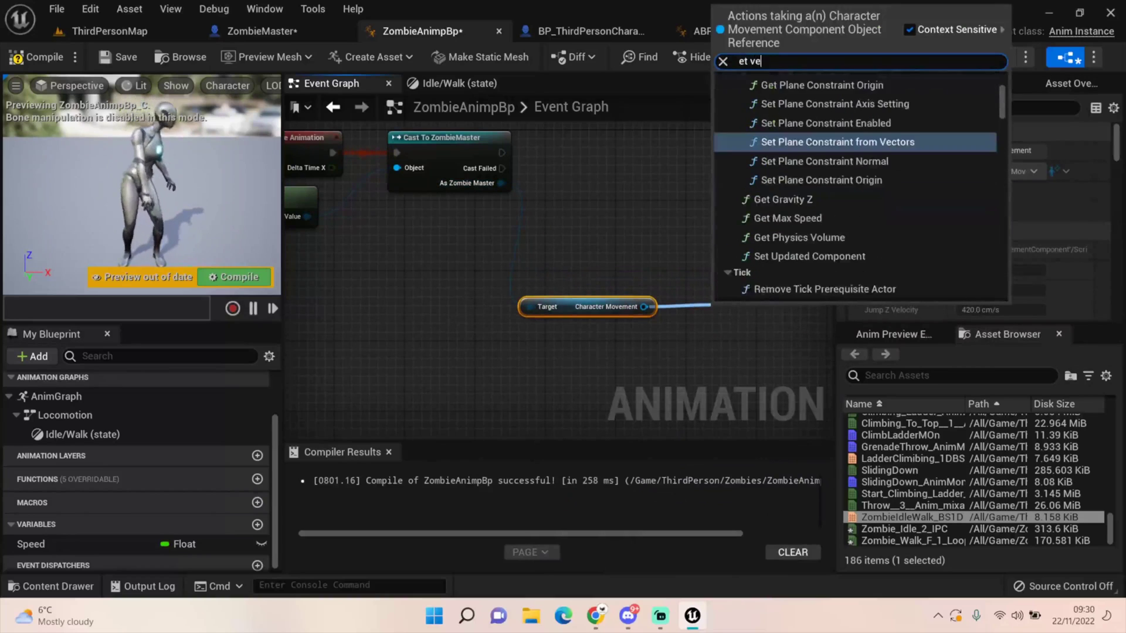
key(BackSpace)
key(BackSpace)
key(BackSpace)
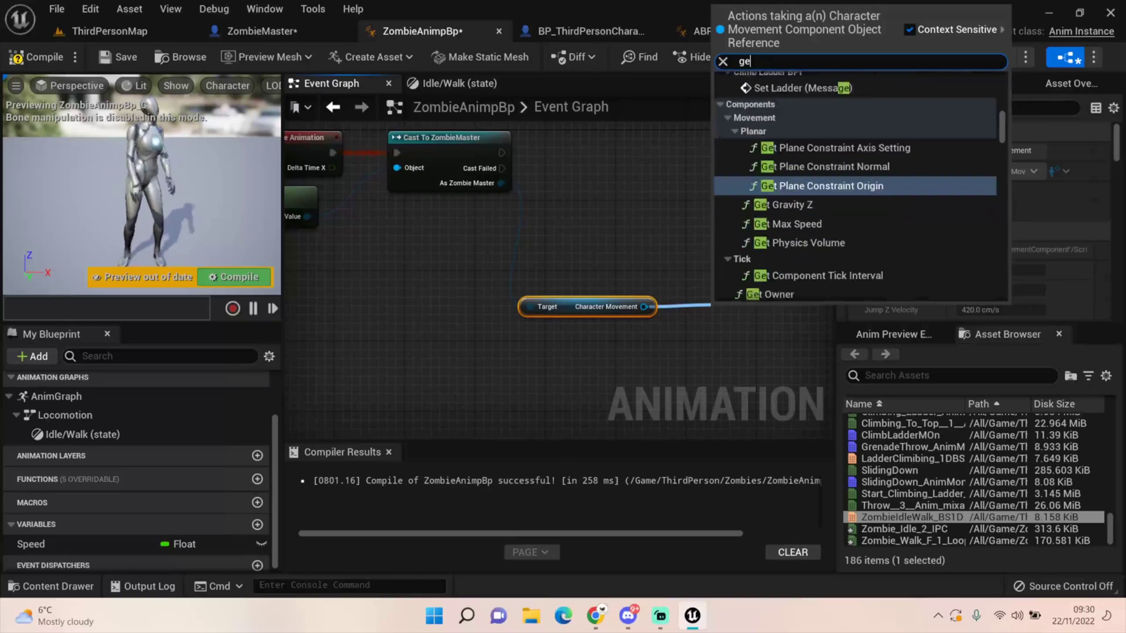
text(elocity)
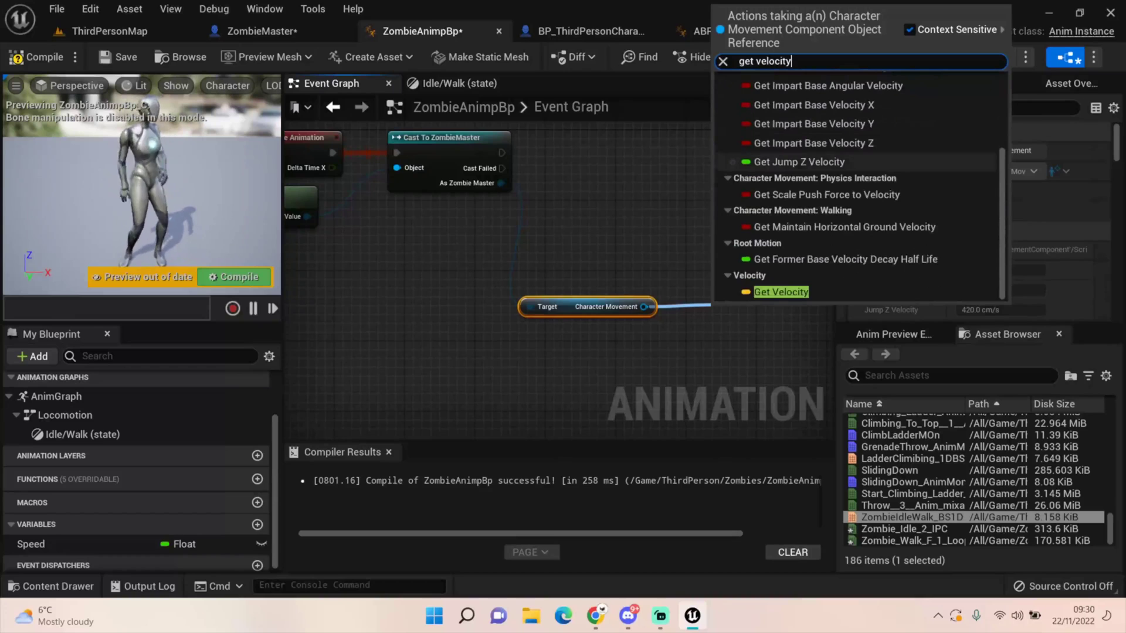
click(781, 292)
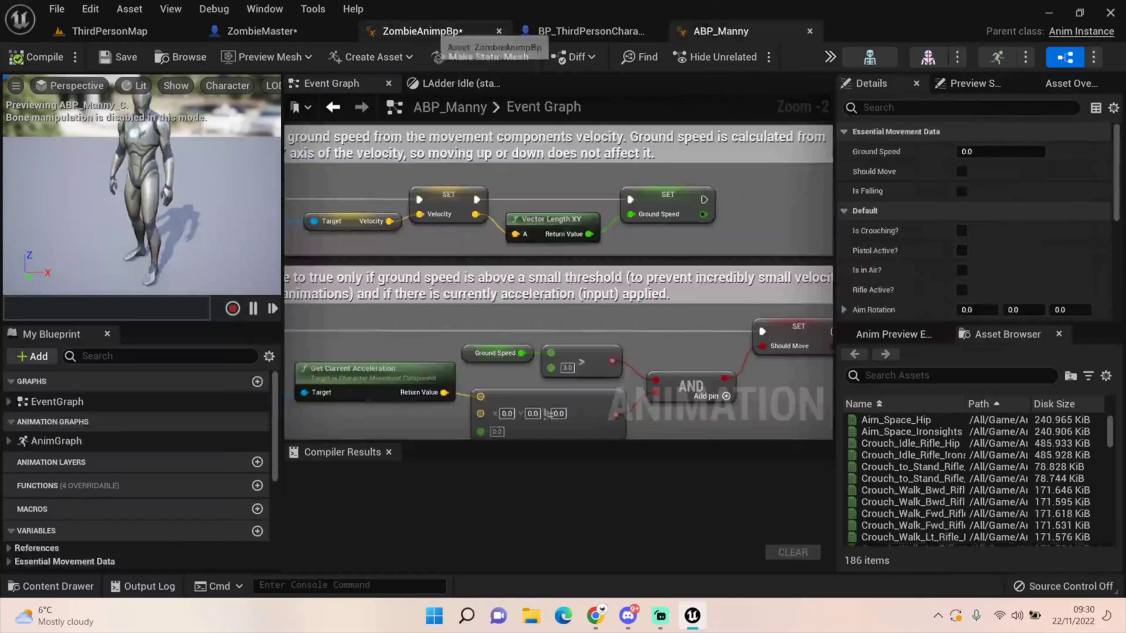
click(434, 32)
drag(647, 318, 722, 317)
text(vectio)
key(BackSpace)
key(BackSpace)
text(io)
key(BackSpace)
key(BackSpace)
text(or len)
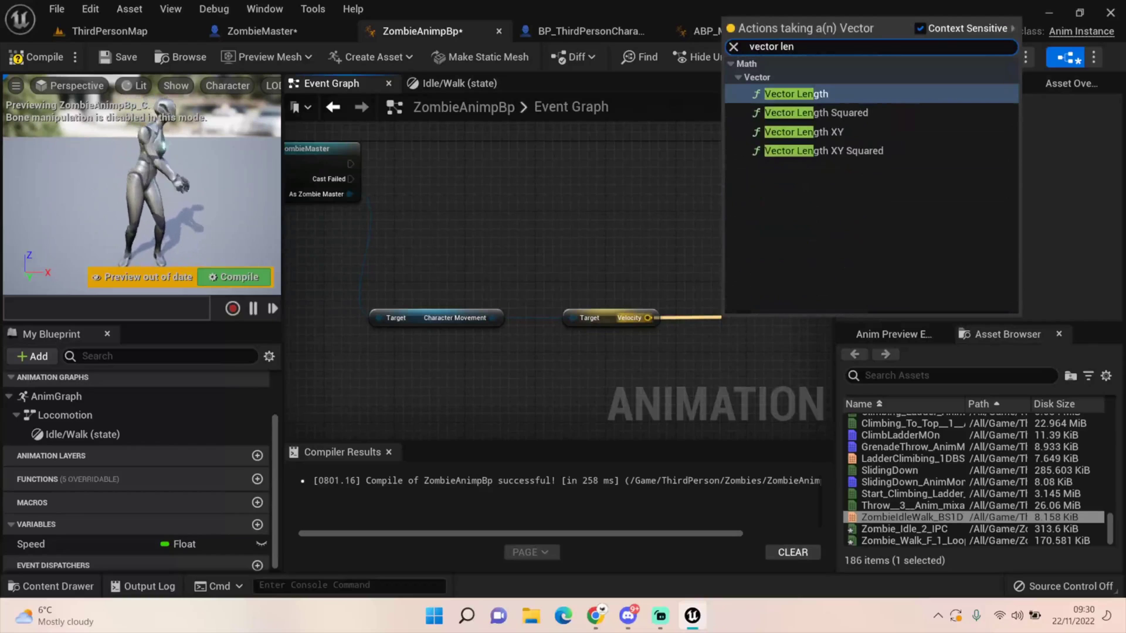
click(804, 132)
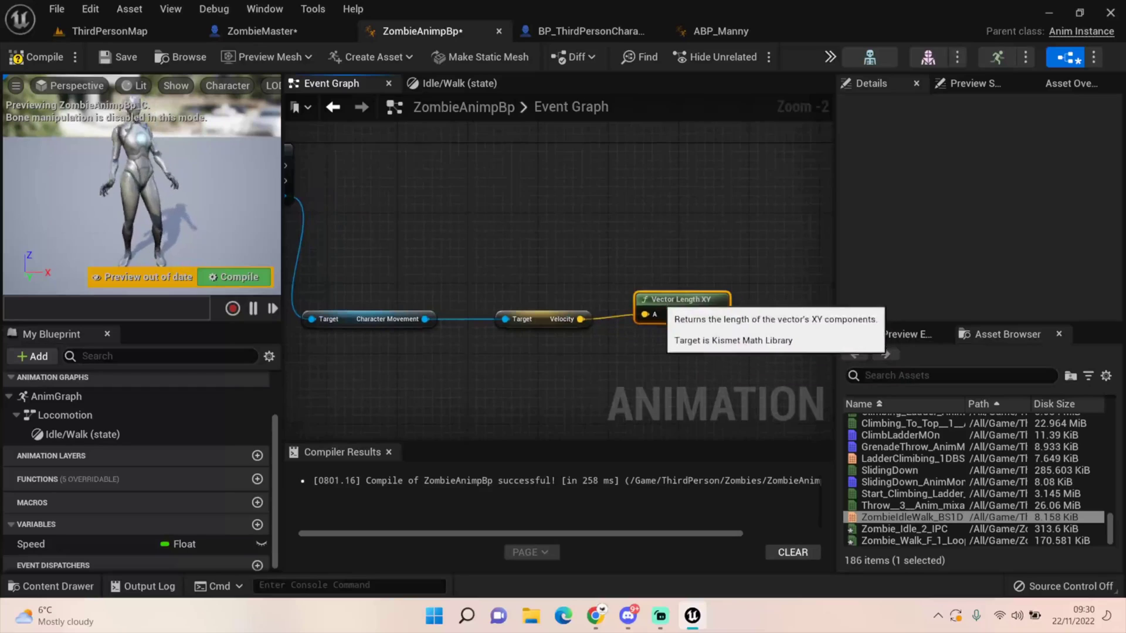
Step: Add SET Speed after the cast and feed it the Vector Length XY result
drag(30, 544, 685, 159)
click(725, 201)
right_drag(503, 233, 596, 259)
drag(376, 191, 783, 191)
right_drag(774, 257, 727, 253)
drag(763, 336, 774, 211)
scroll(675, 217, down, 3)
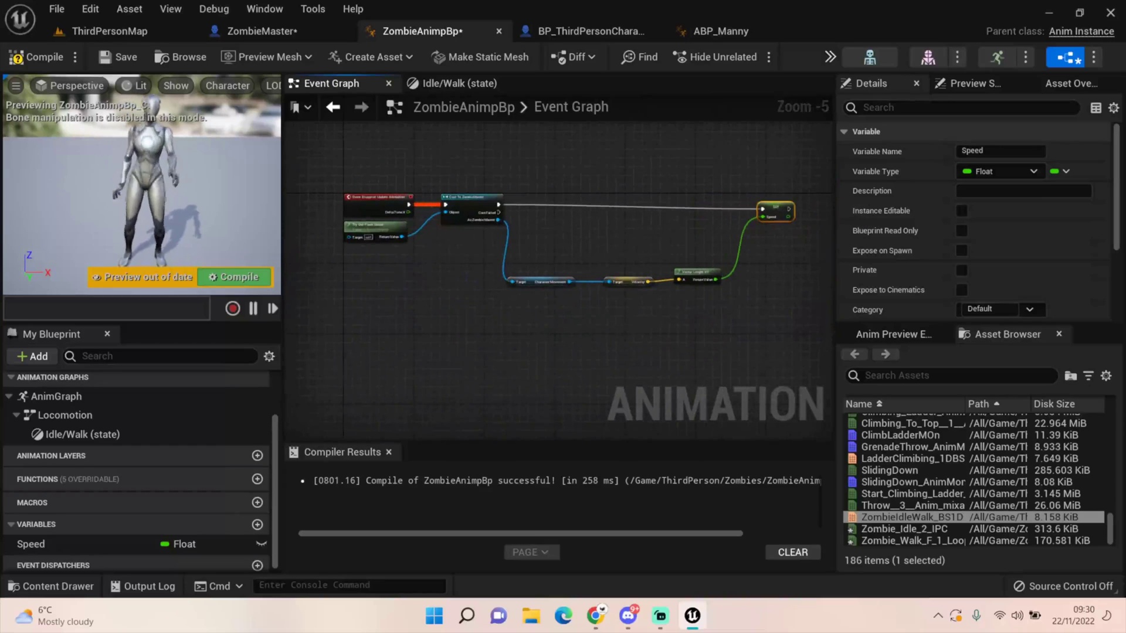
Step: Align the three velocity nodes with SET Speed and compile ZombieAnimpBp successfully
drag(719, 259, 549, 241)
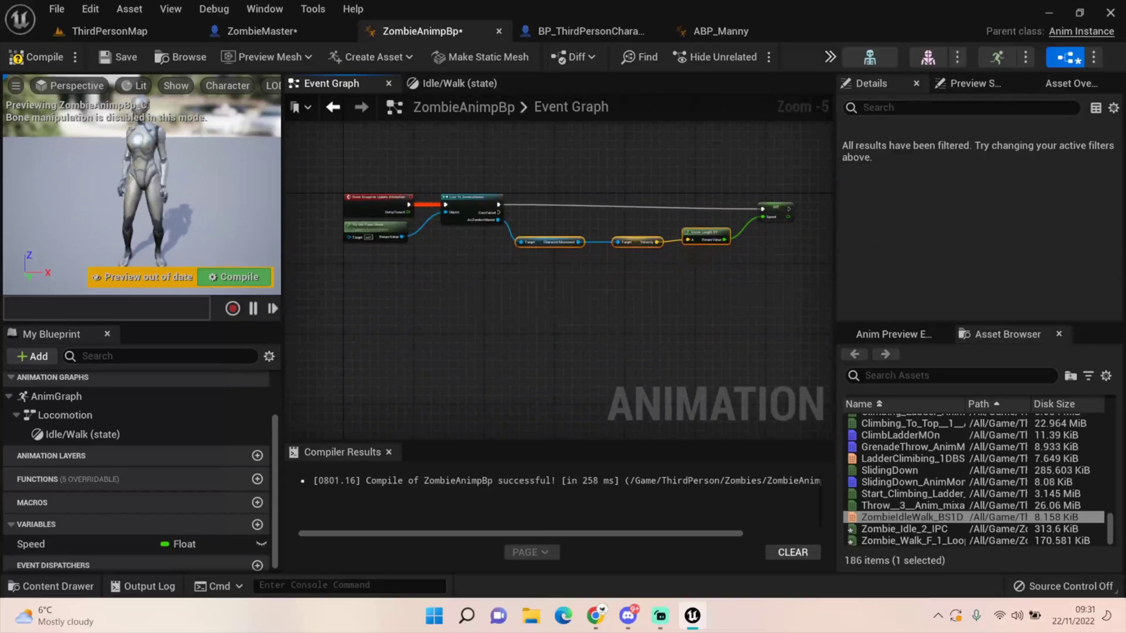
drag(776, 208, 775, 204)
click(36, 57)
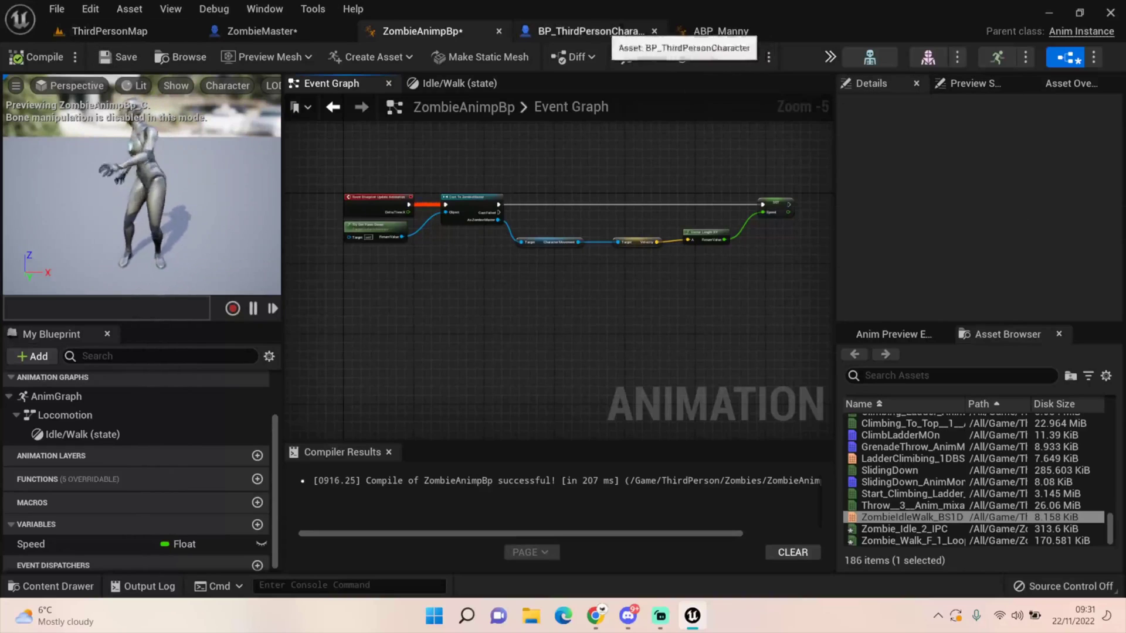
click(262, 31)
Step: Set the ZombieMaster Mesh's Anim Class to ZombieAnimpBp_C and recompile
click(105, 182)
click(990, 289)
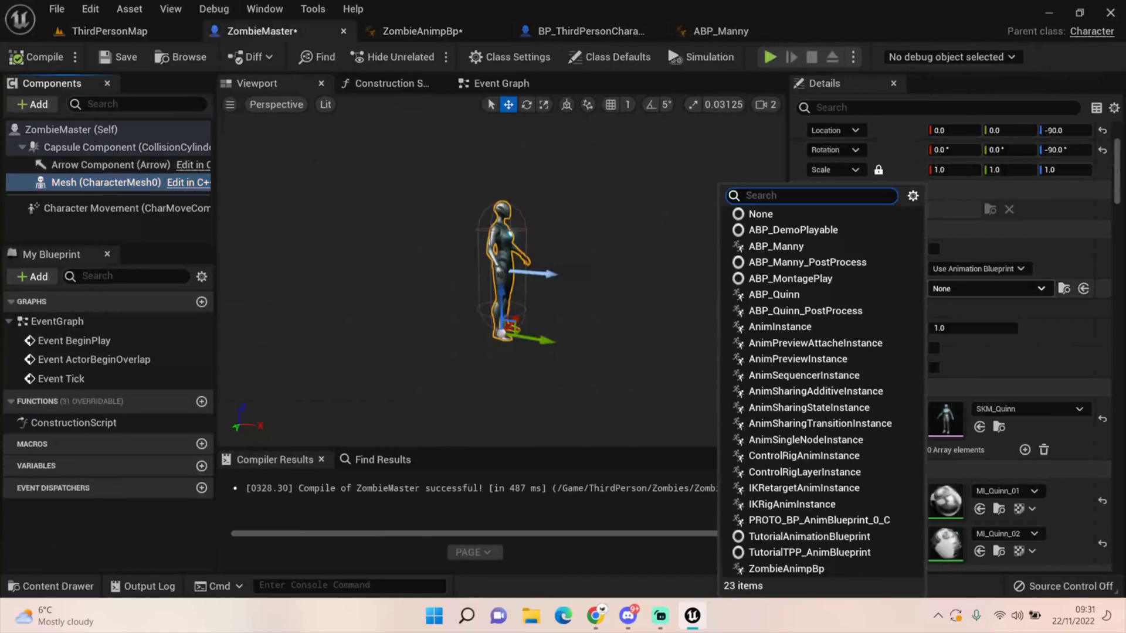
click(833, 573)
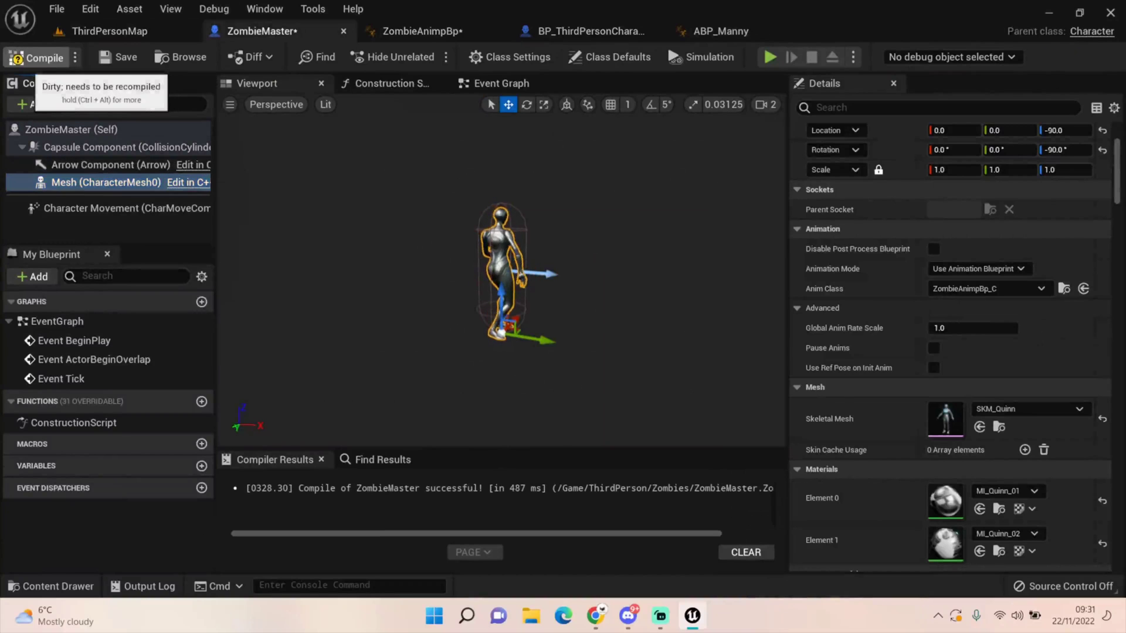
click(39, 57)
Step: Return to ThirdPersonMap, fly the view toward the door and ladders, and show the Content folder
click(99, 31)
right_drag(587, 322, 604, 349)
key(w)
click(58, 587)
Step: Drop a ZombieMaster from ThirdPerson/Zombies onto the level floor and focus the view on it
click(307, 411)
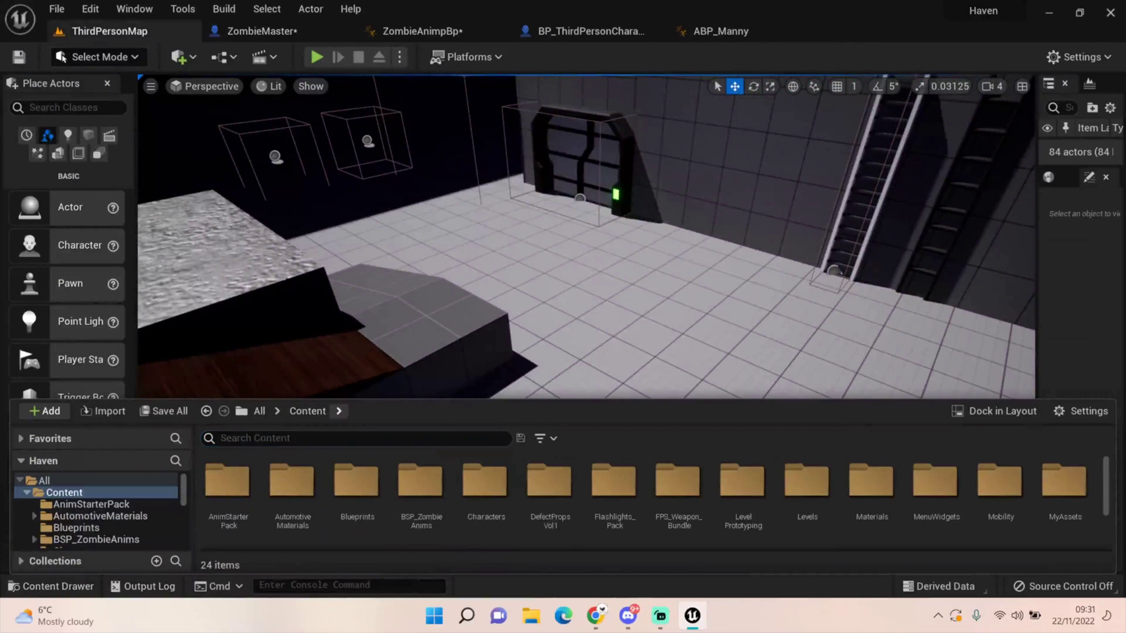
scroll(806, 486, down, 3)
click(742, 487)
double_click(742, 487)
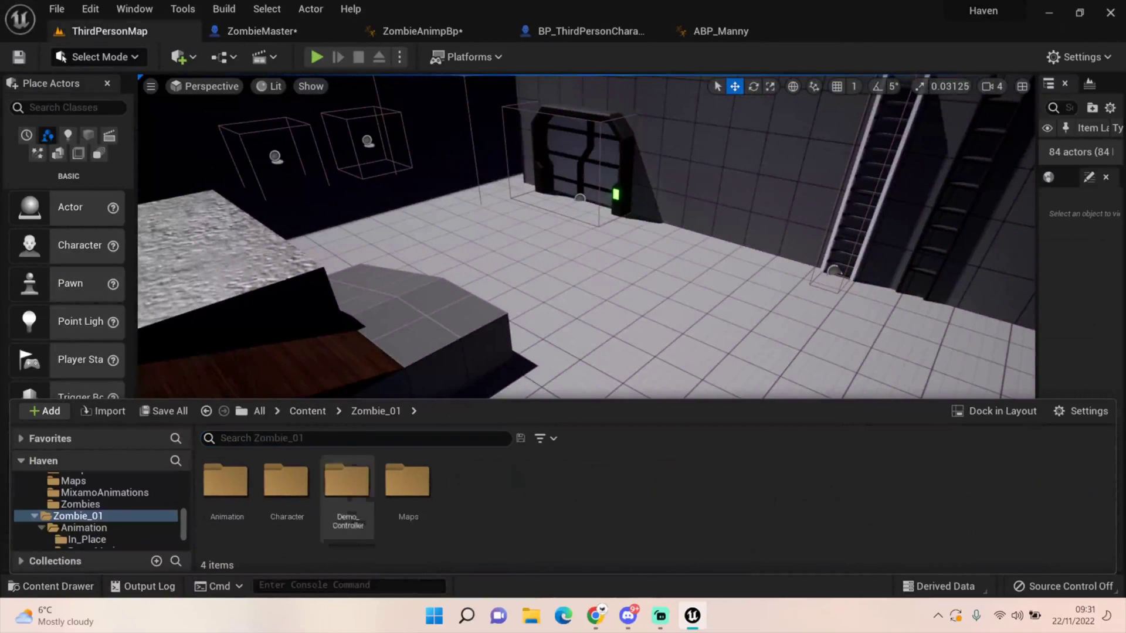
double_click(286, 484)
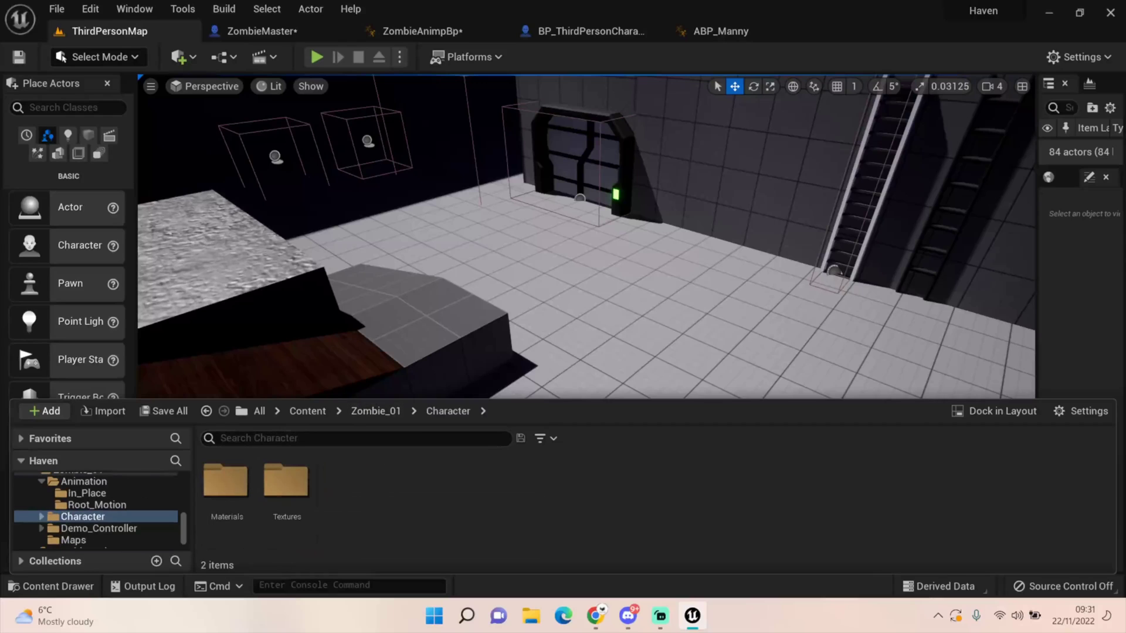
click(375, 411)
click(307, 411)
scroll(645, 499, down, 3)
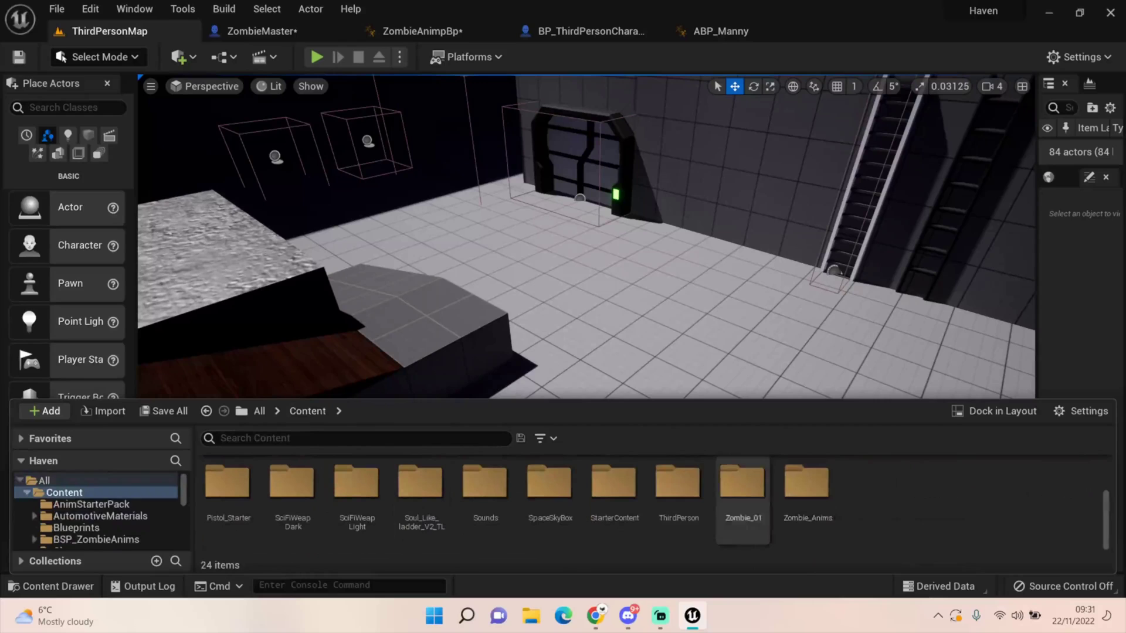
double_click(677, 484)
double_click(469, 481)
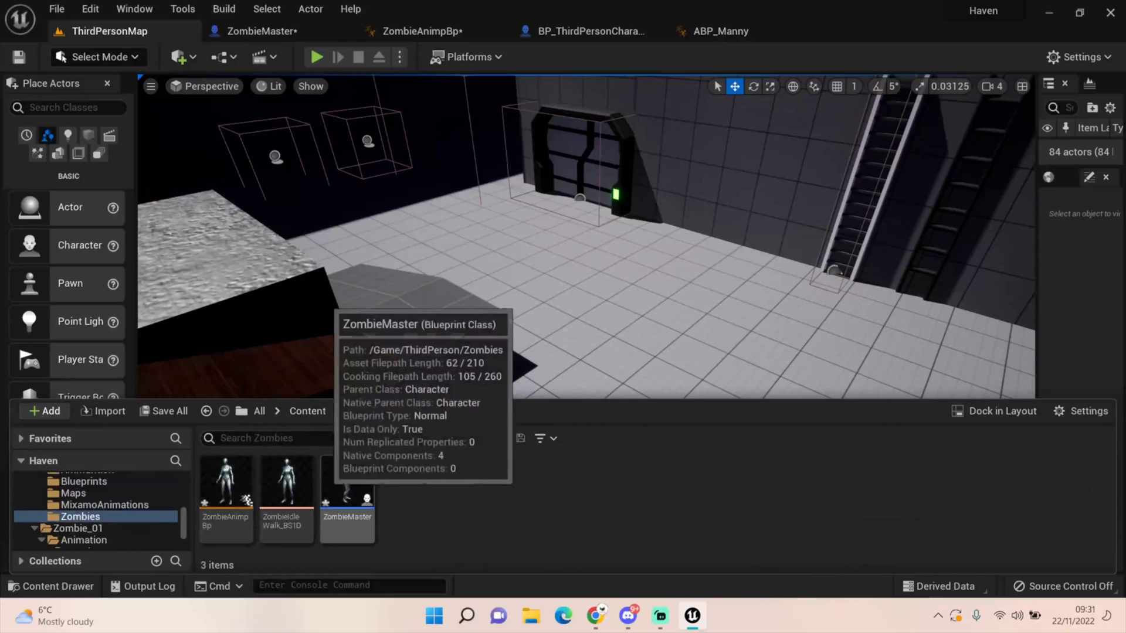
drag(347, 496, 673, 294)
key(f)
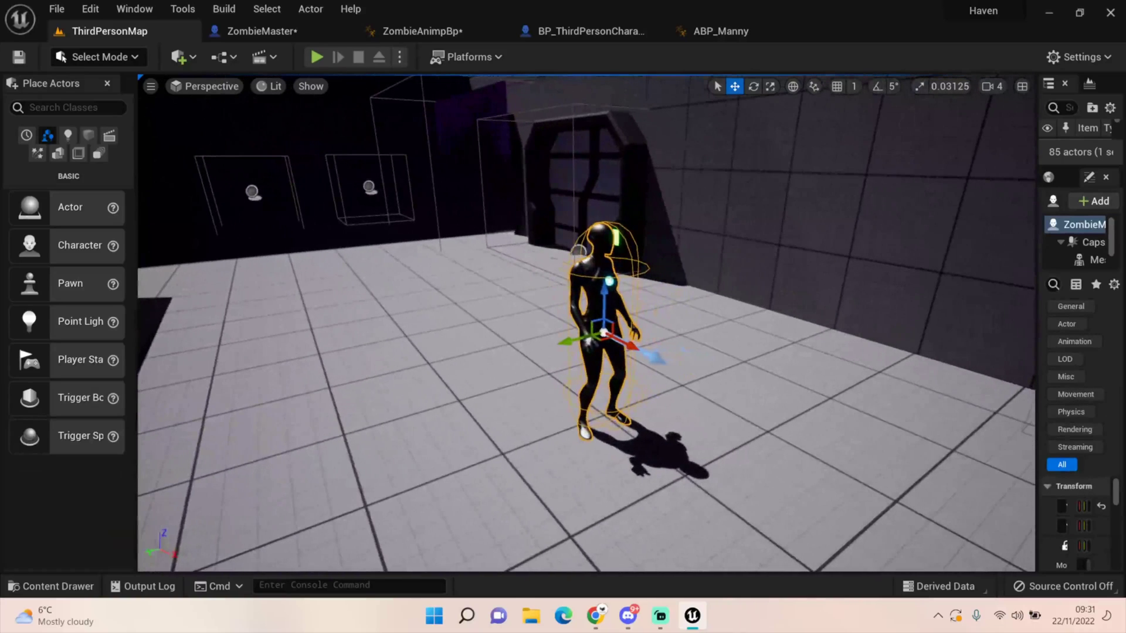
Step: Play ThirdPersonMap, walk the character forward and sideways with W and A, then stop the session
click(316, 57)
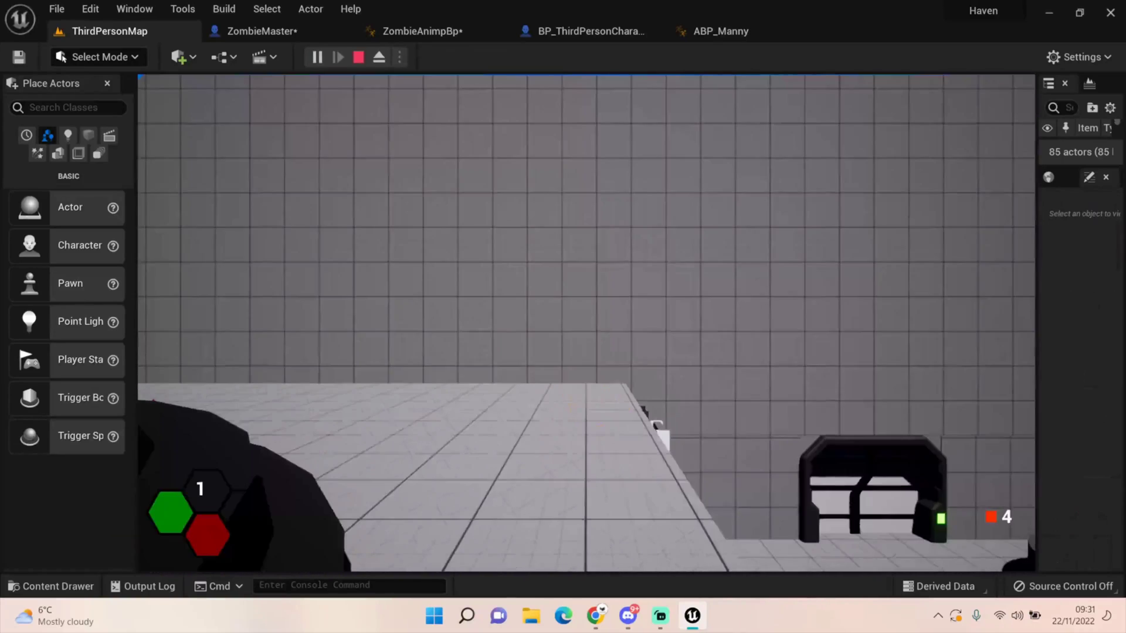
key(w)
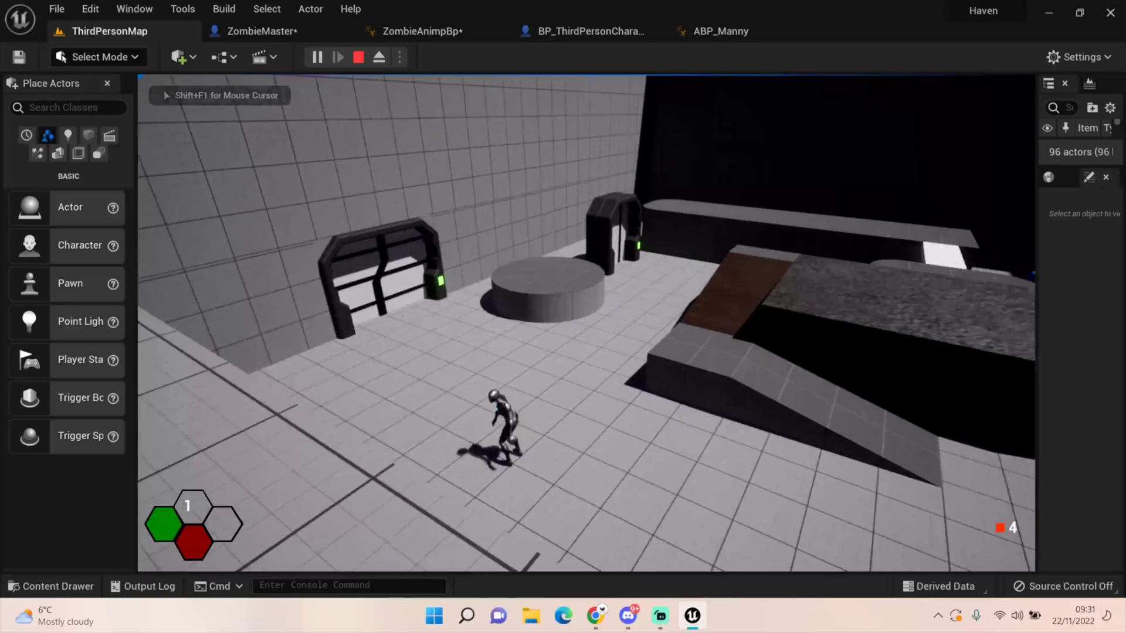
key(w)
key(w)
key(a)
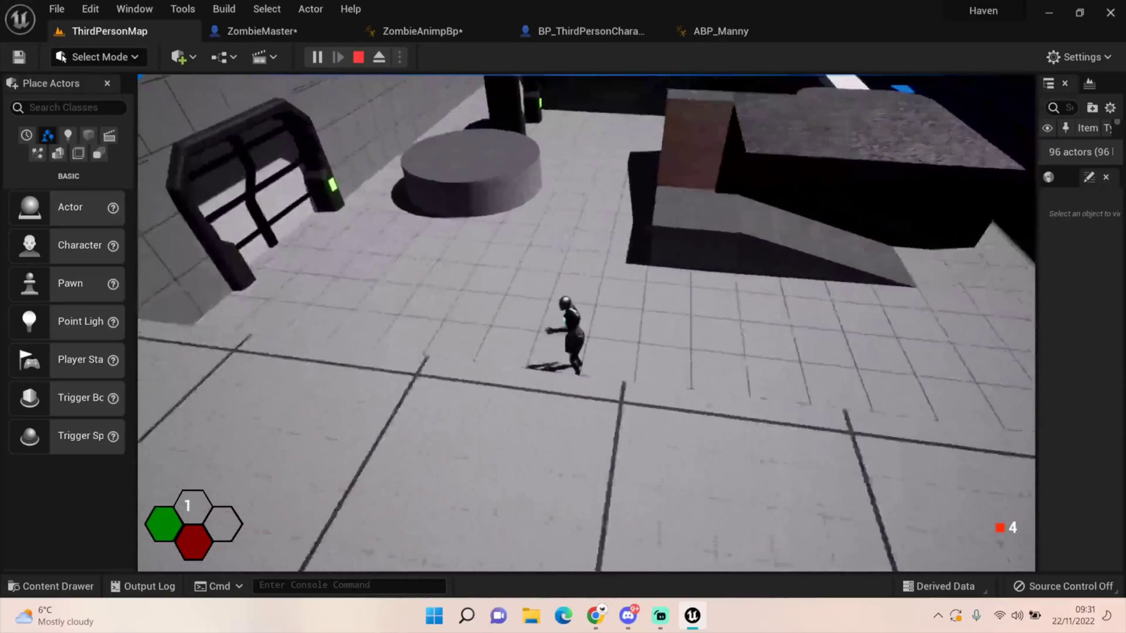
key(w)
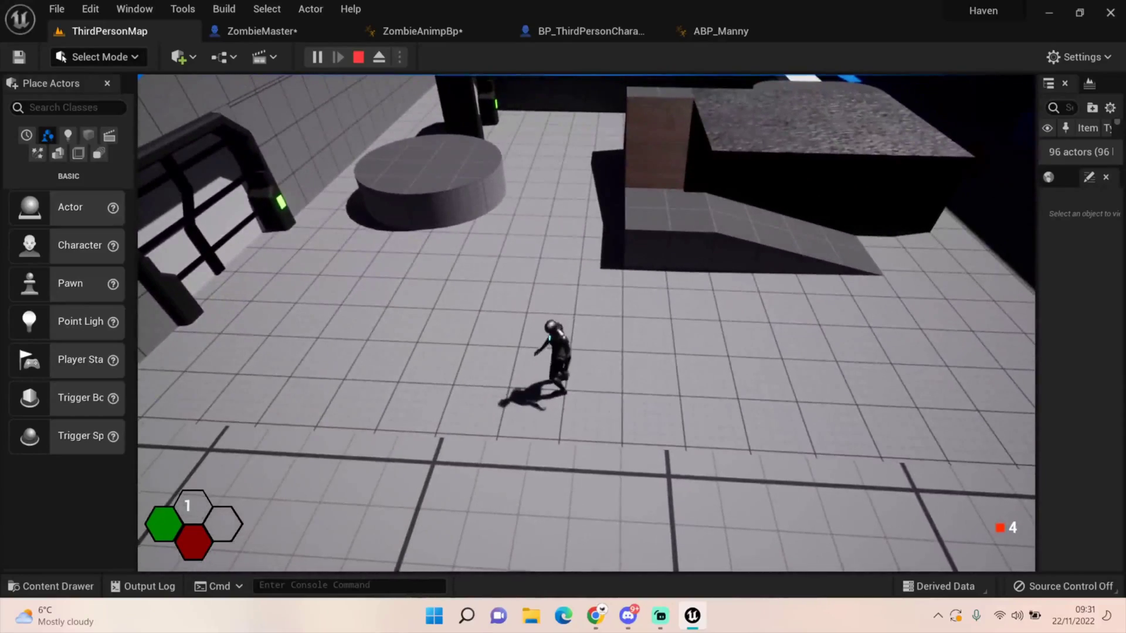
key(Escape)
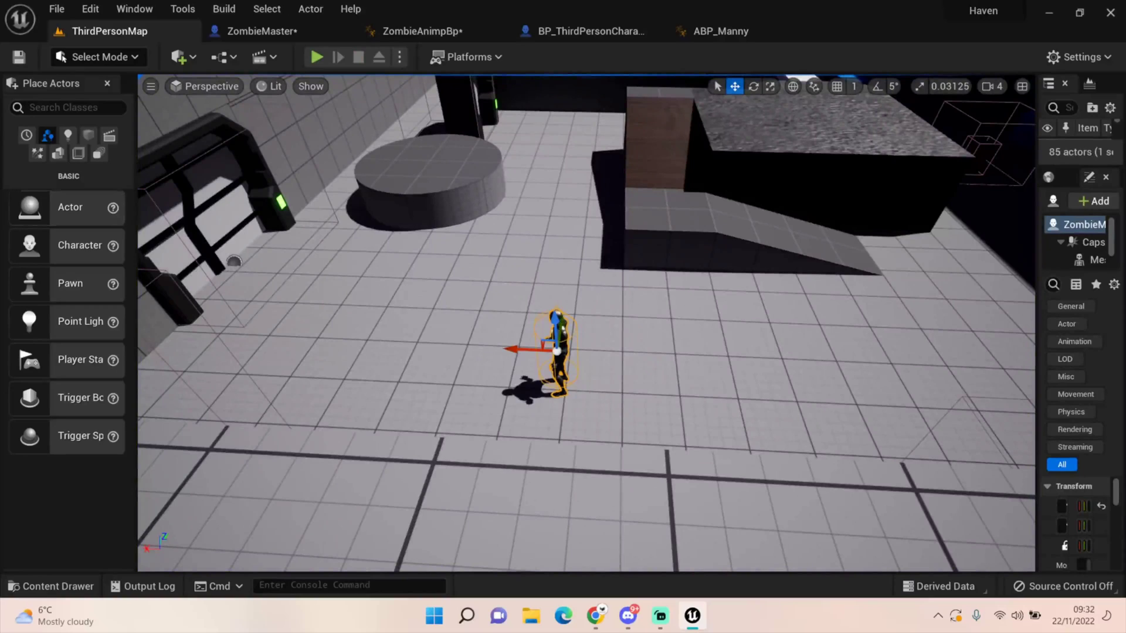
Step: Search 'Nav' in Place Actors and drop a NavMeshBoundsVolume into the viewport near the zombie
drag(136, 323, 210, 323)
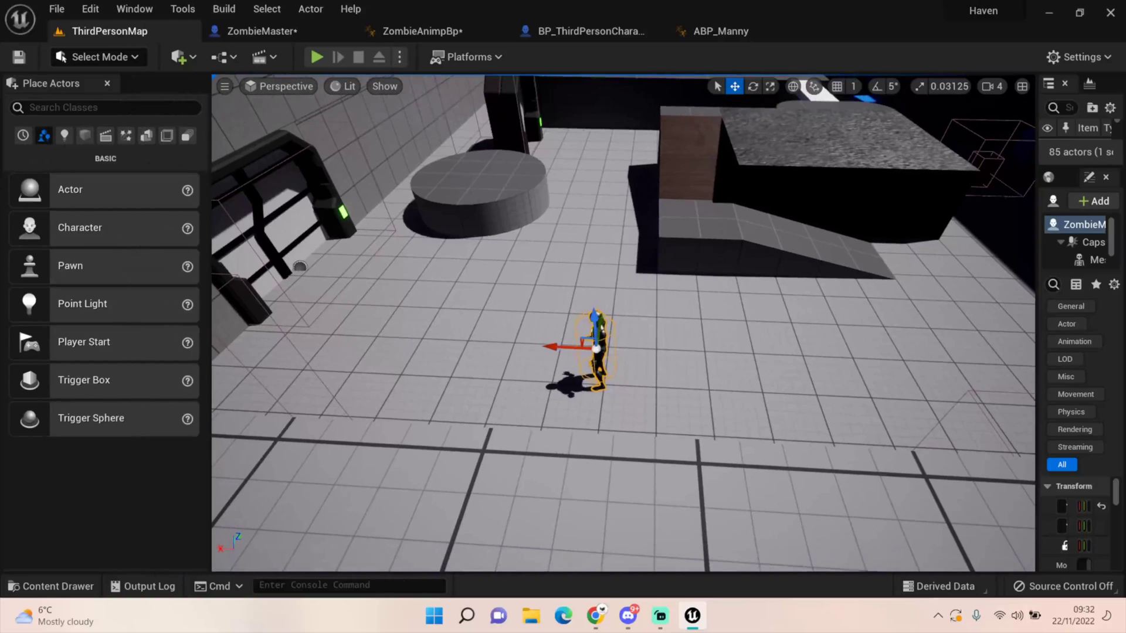
click(30, 107)
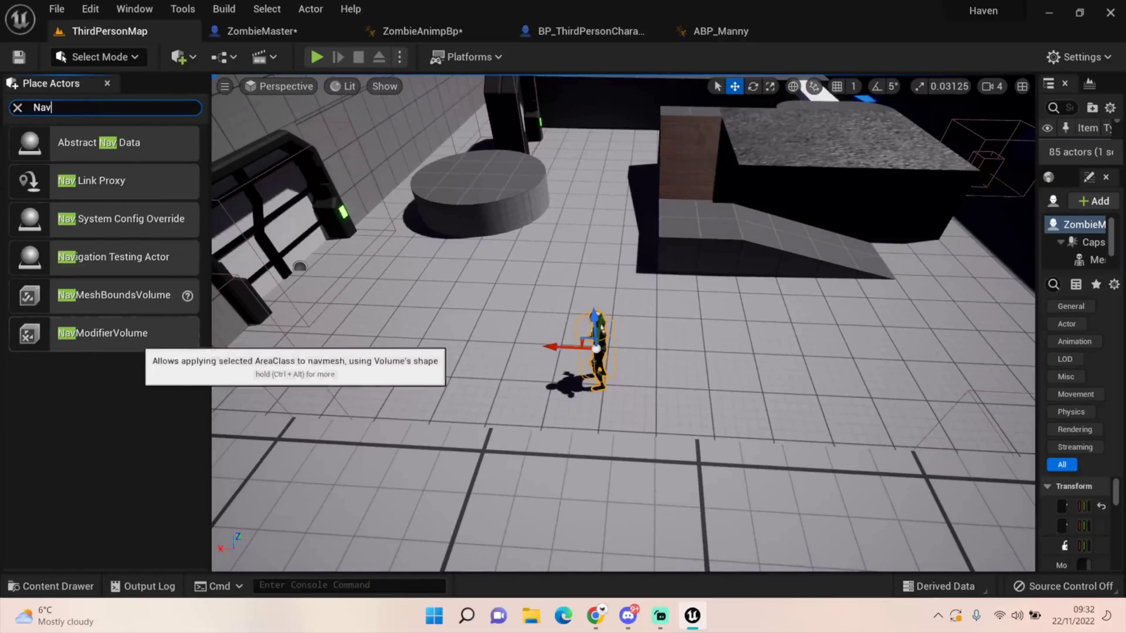
drag(101, 295, 705, 326)
right_drag(705, 326, 758, 346)
key(s)
key(s)
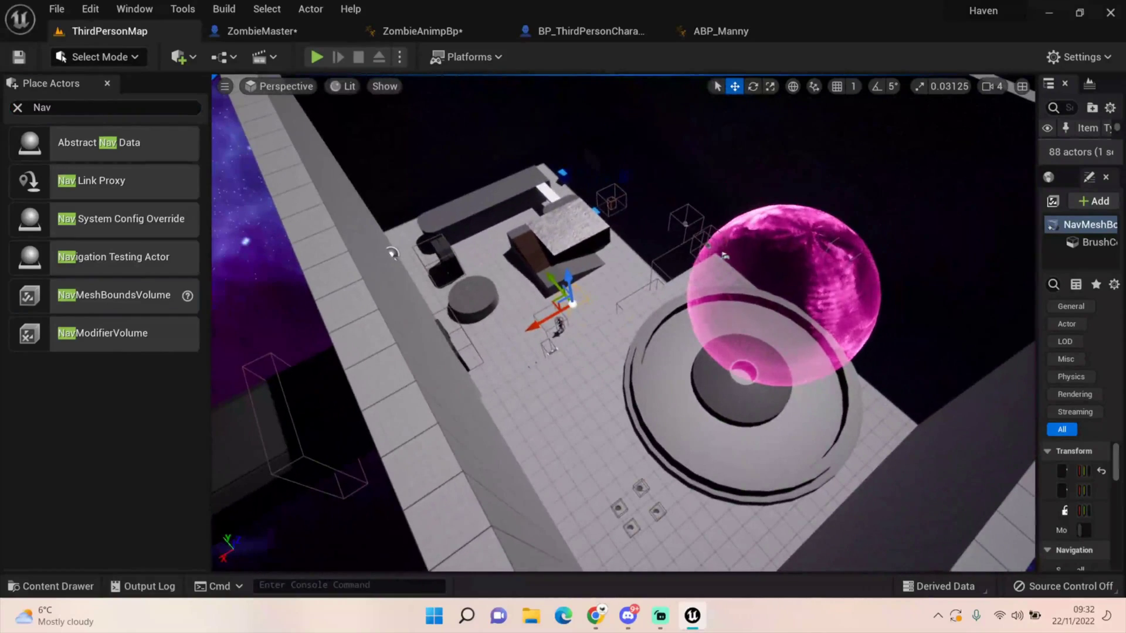
Step: Switch to the scale tool and select the large floor cube
key(r)
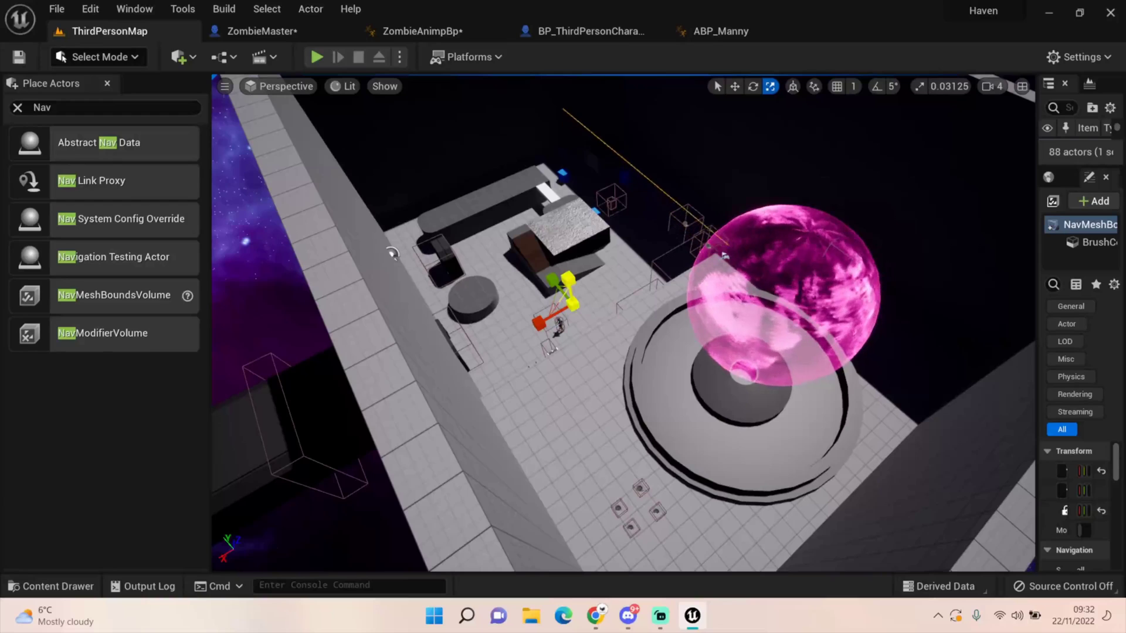
mouse_move(568, 279)
right_down()
mouse_move(680, 270)
mouse_move(572, 279)
right_up()
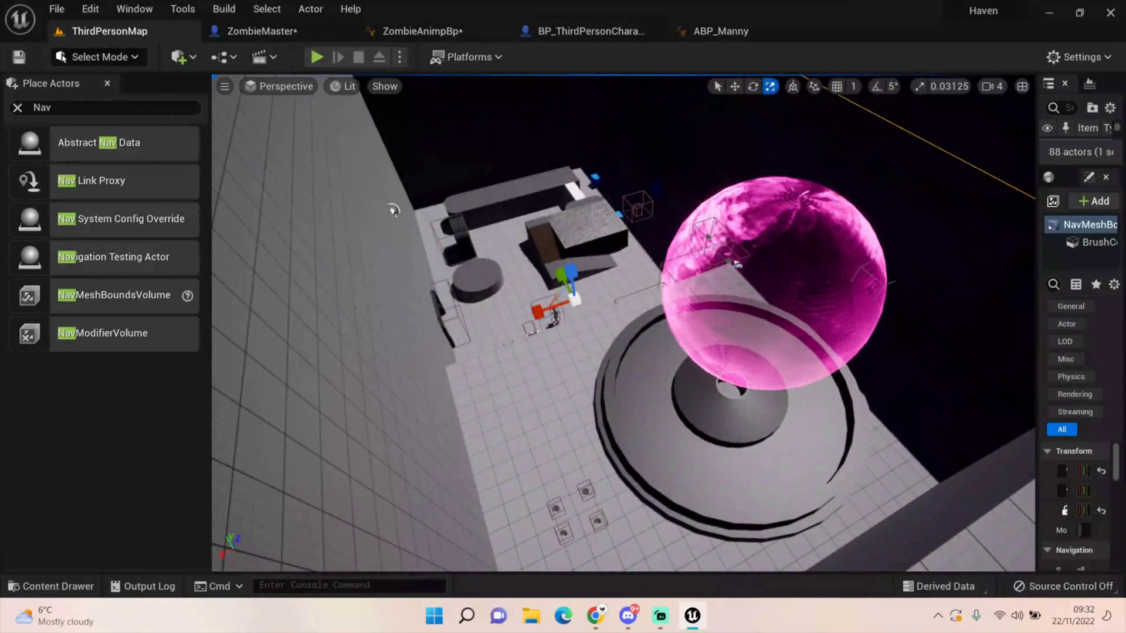
click(393, 210)
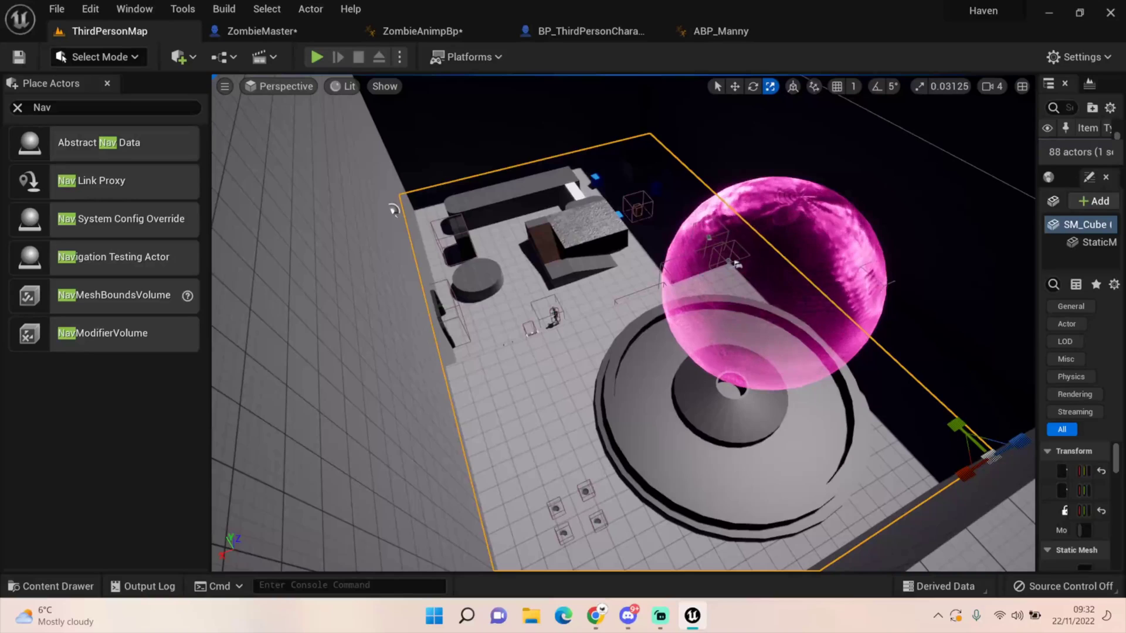
Step: Show the green navigation mesh with P and fly down over the covered level
key(p)
mouse_move(568, 279)
right_down()
mouse_move(619, 321)
mouse_move(563, 300)
right_up()
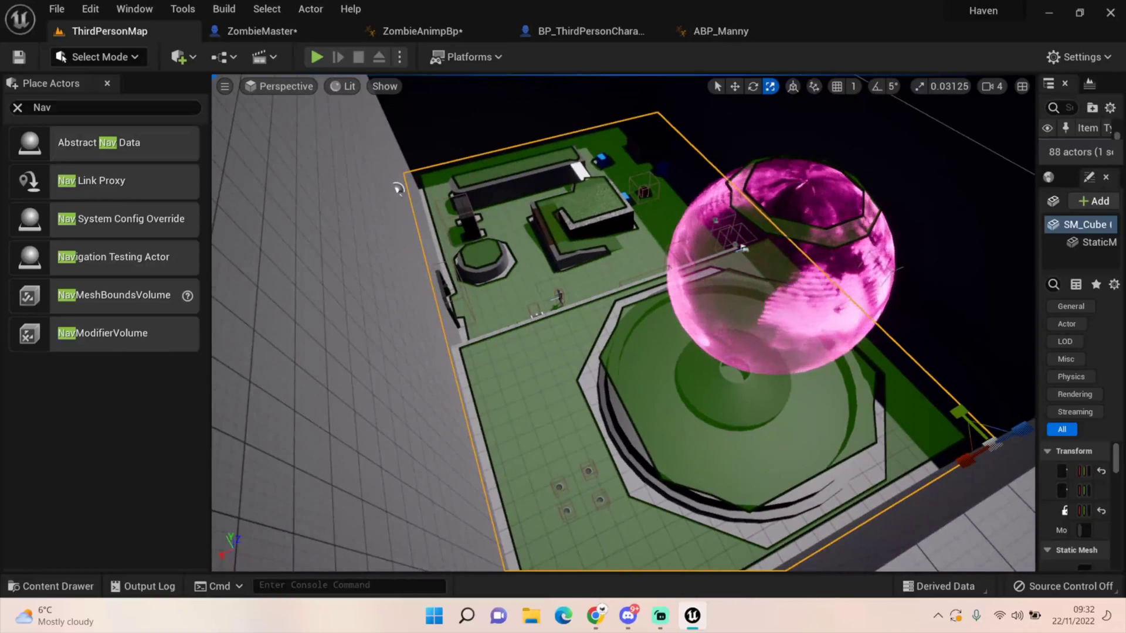
right_drag(398, 189, 650, 220)
right_drag(364, 170, 317, 167)
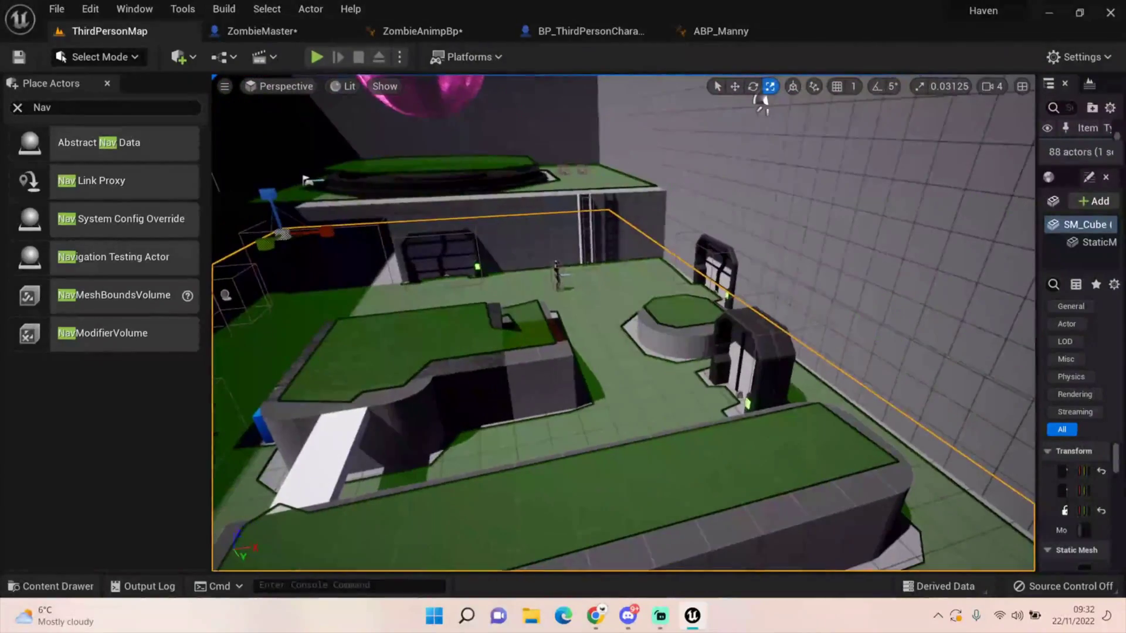
key(w)
right_drag(528, 293, 684, 326)
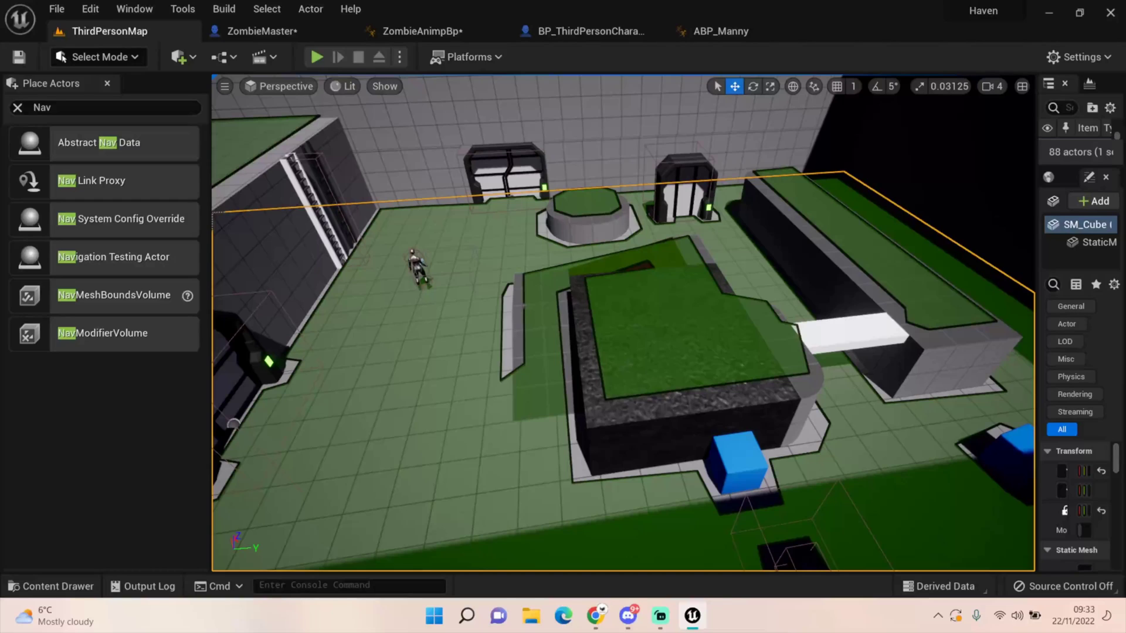
Step: Inspect the navigation coverage across the whole level, then bring up the ZombieMaster blueprint
right_drag(624, 322, 554, 329)
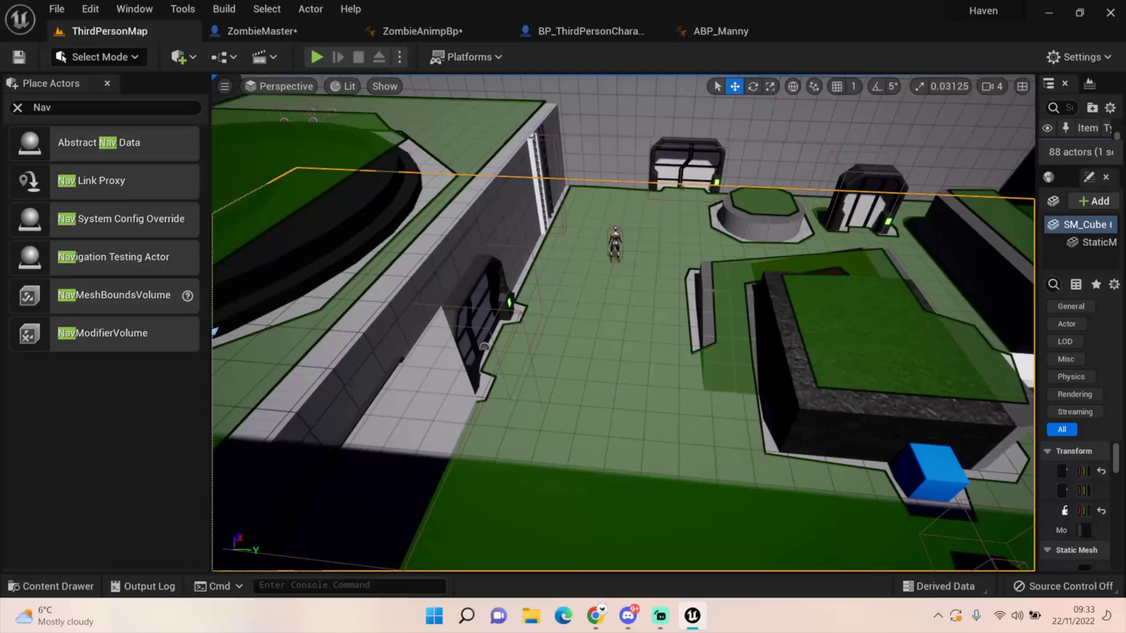
right_drag(623, 323, 674, 274)
right_drag(629, 123, 592, 128)
key(s)
right_drag(772, 201, 778, 197)
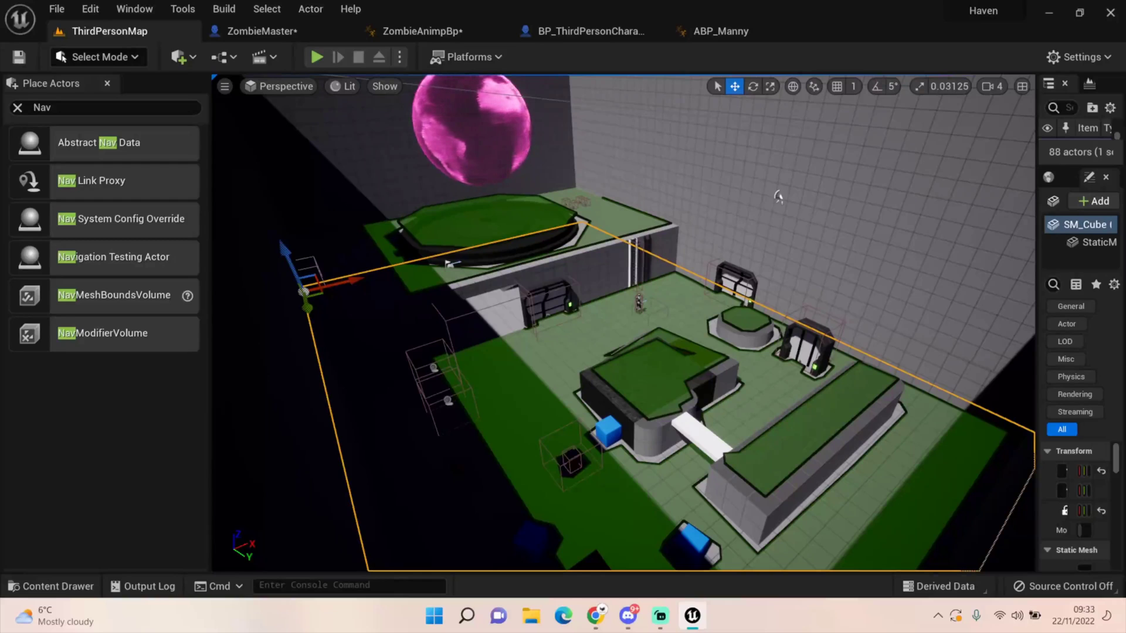
right_drag(624, 322, 640, 349)
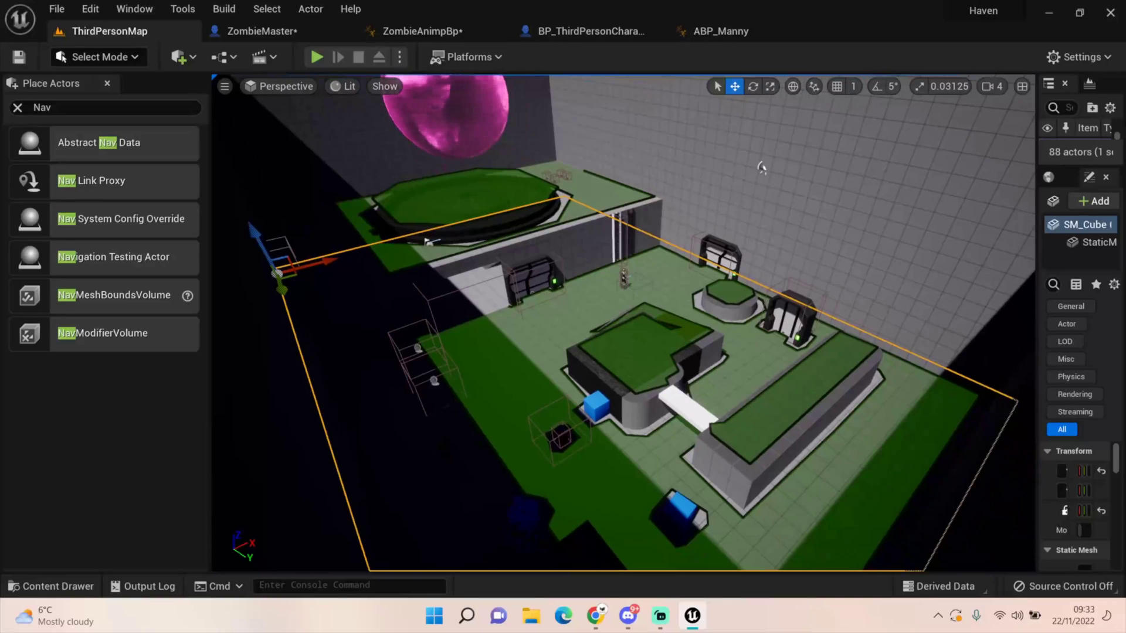
click(262, 31)
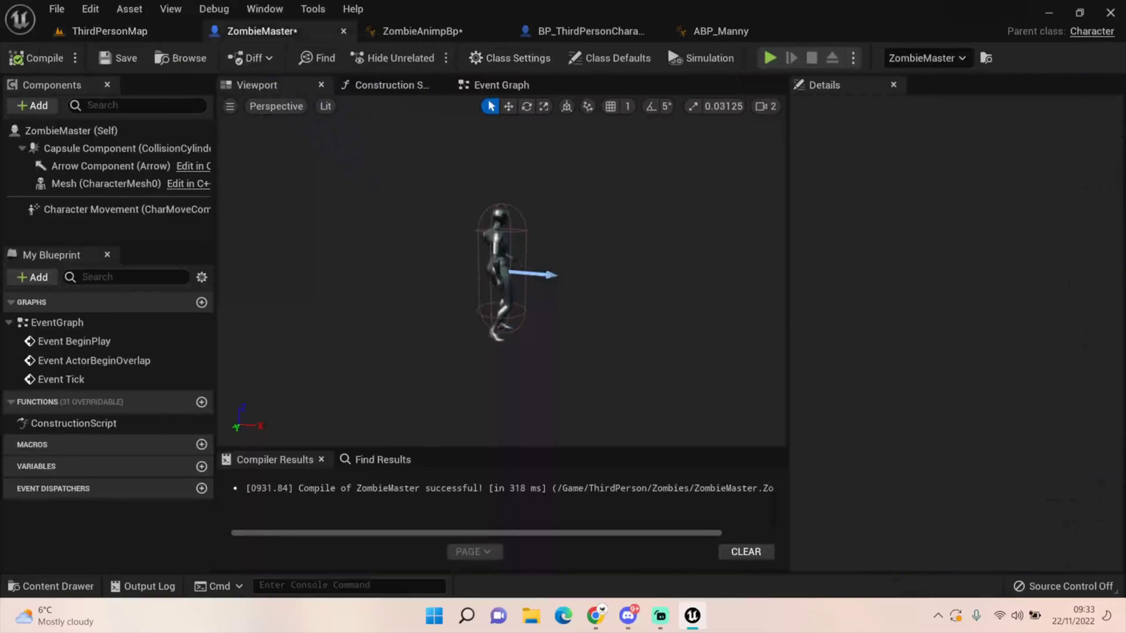
Step: In the Zombies folder, create a child blueprint of ZombieMaster named ZombieDoctorBP
click(110, 31)
click(58, 586)
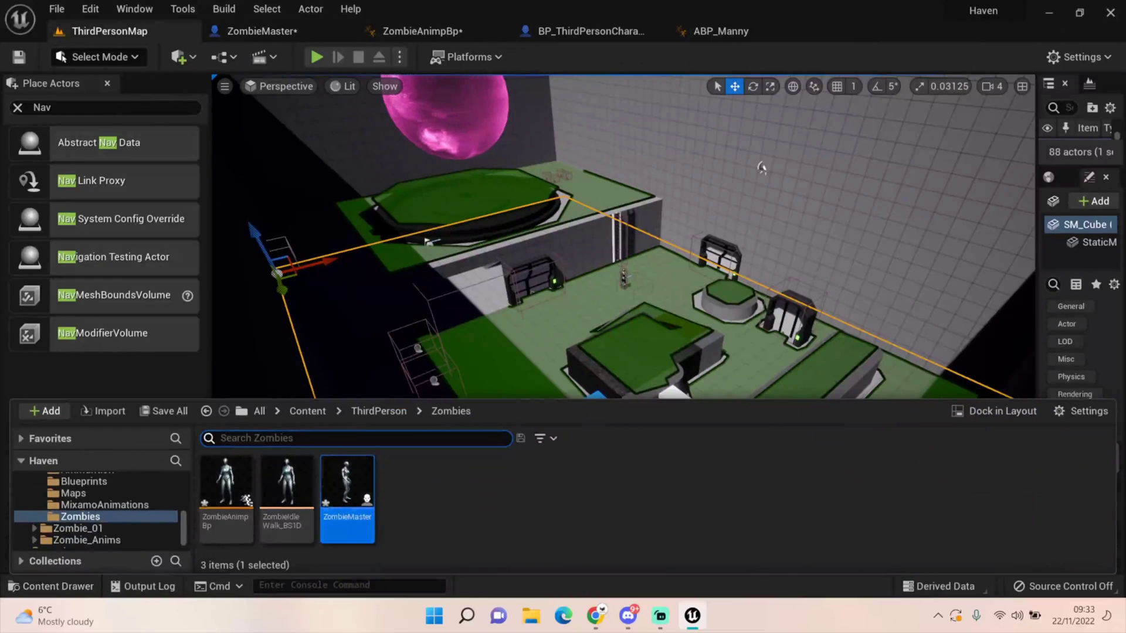
right_click(347, 493)
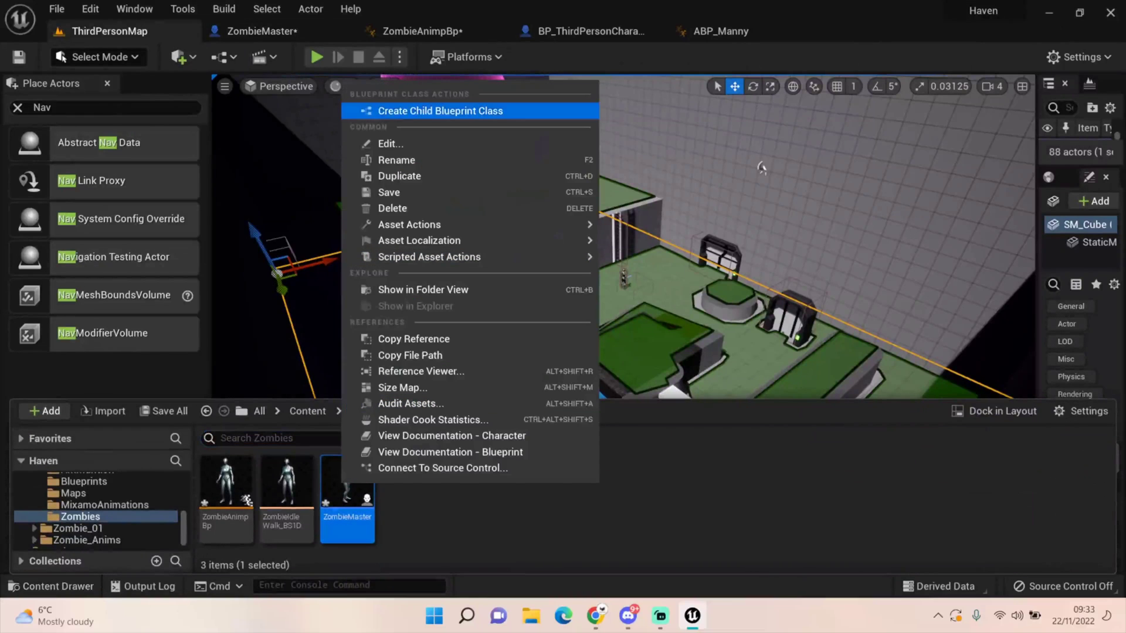
click(434, 105)
text(ZombieDoctorBP)
key(Return)
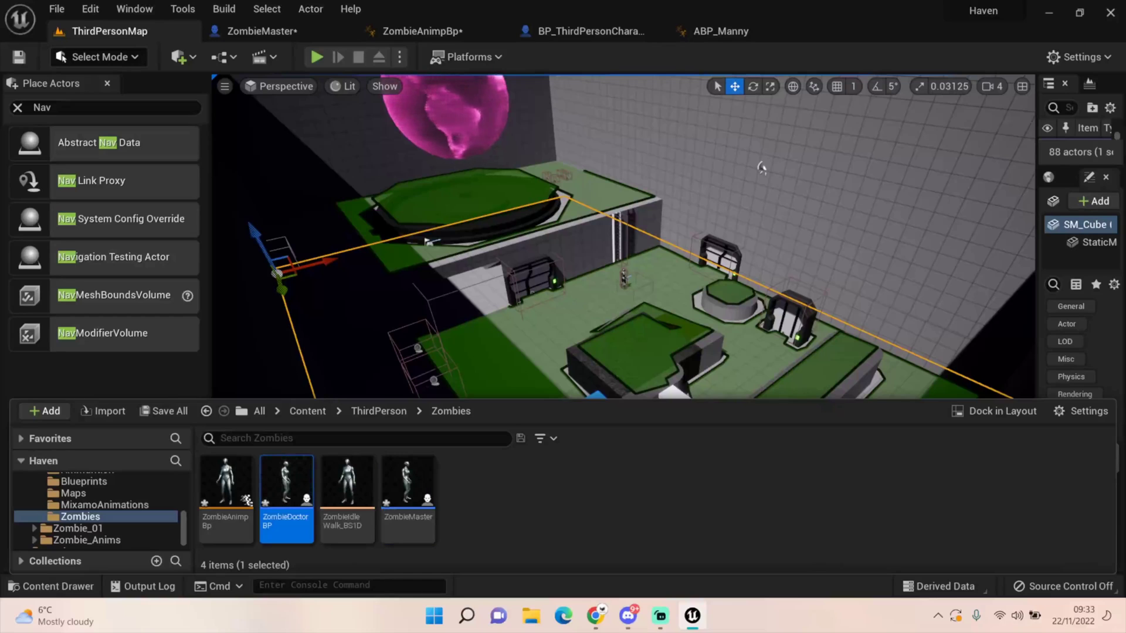
Step: Create a second ZombieMaster child blueprint named MilitaryZombie
right_click(408, 487)
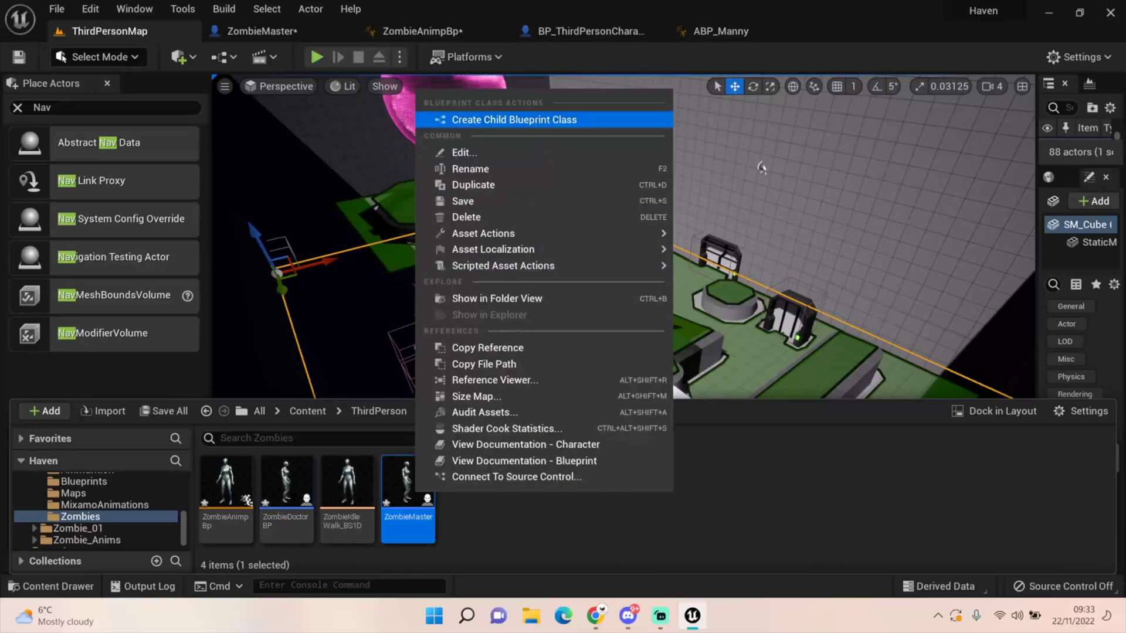
click(542, 118)
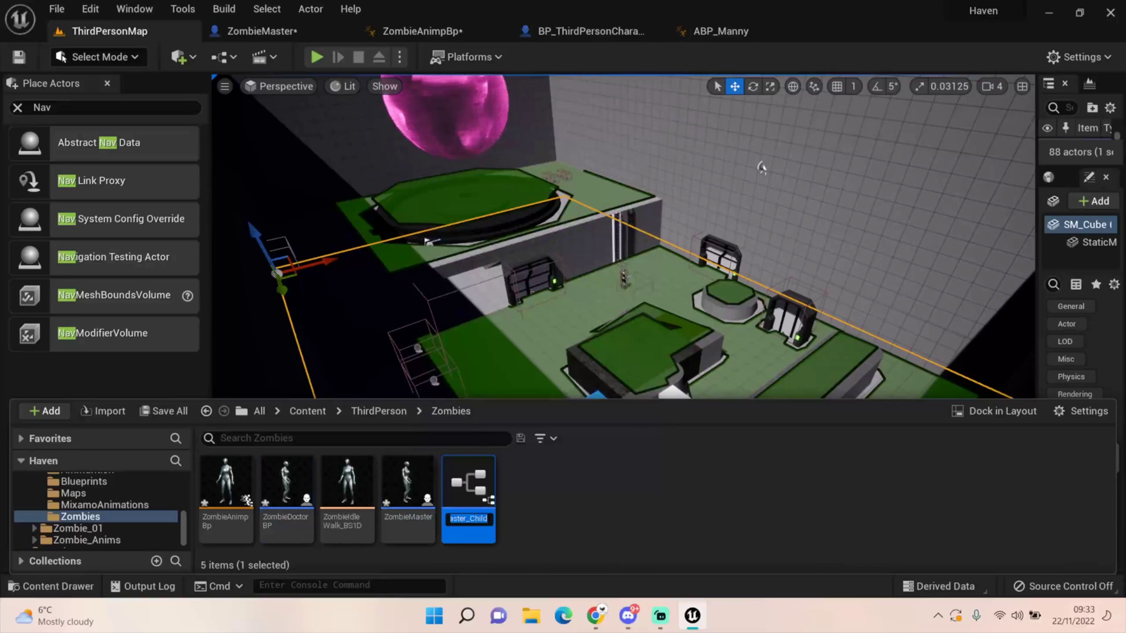
text(Military)
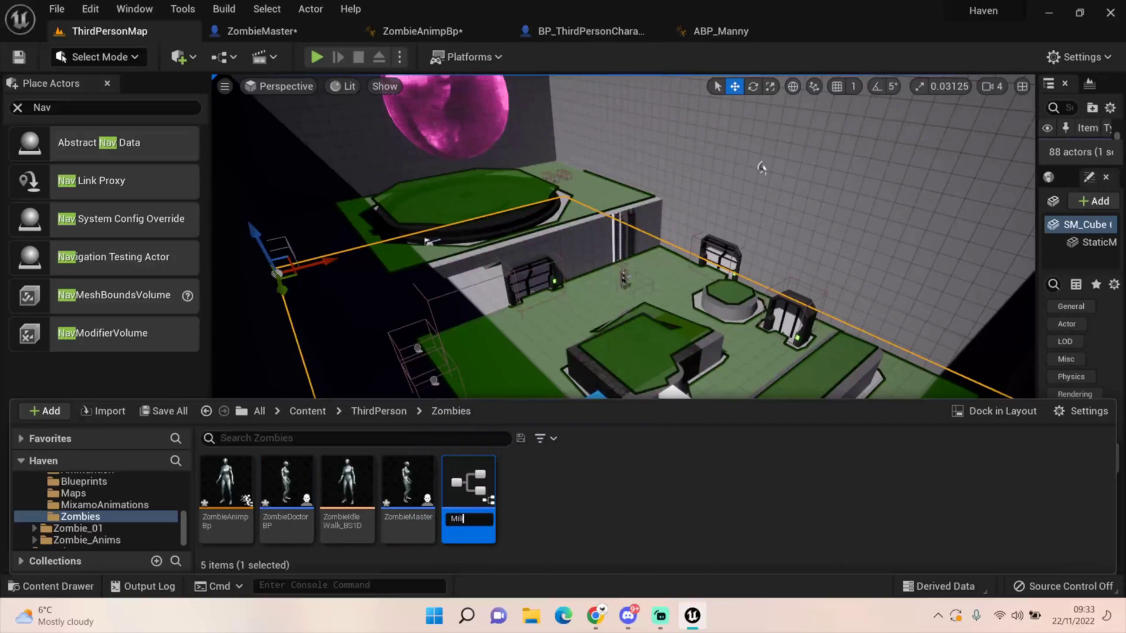
text(Zombie)
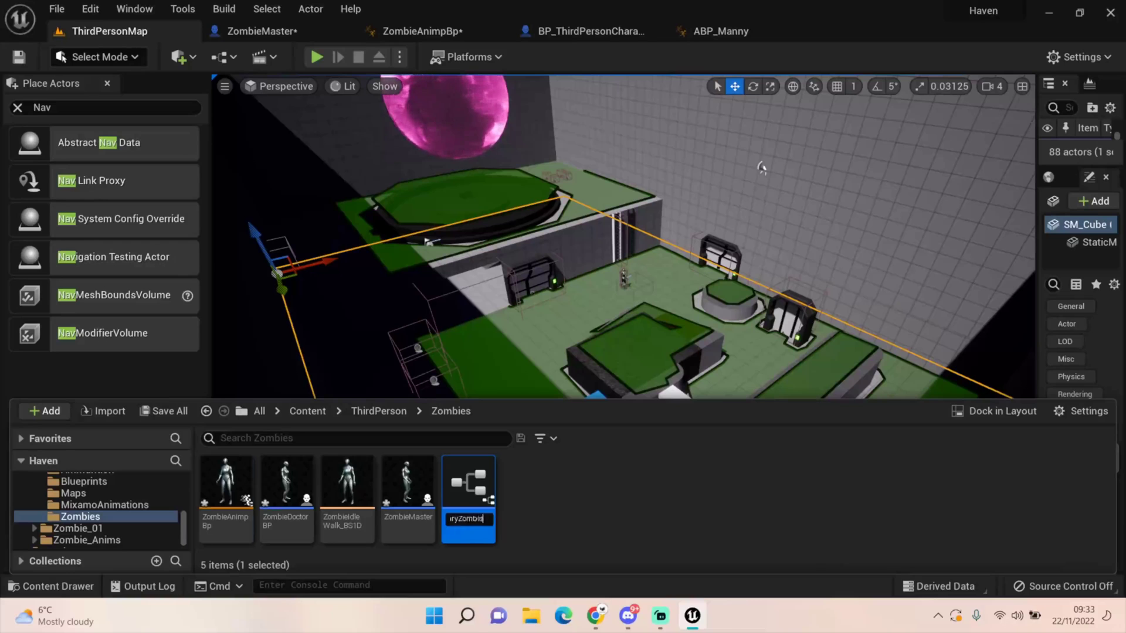
key(Return)
Step: Reopen the Zombies folder with Ctrl+Space and select the MilitaryZombie blueprint
right_drag(622, 235, 586, 223)
key(w)
key(super+w)
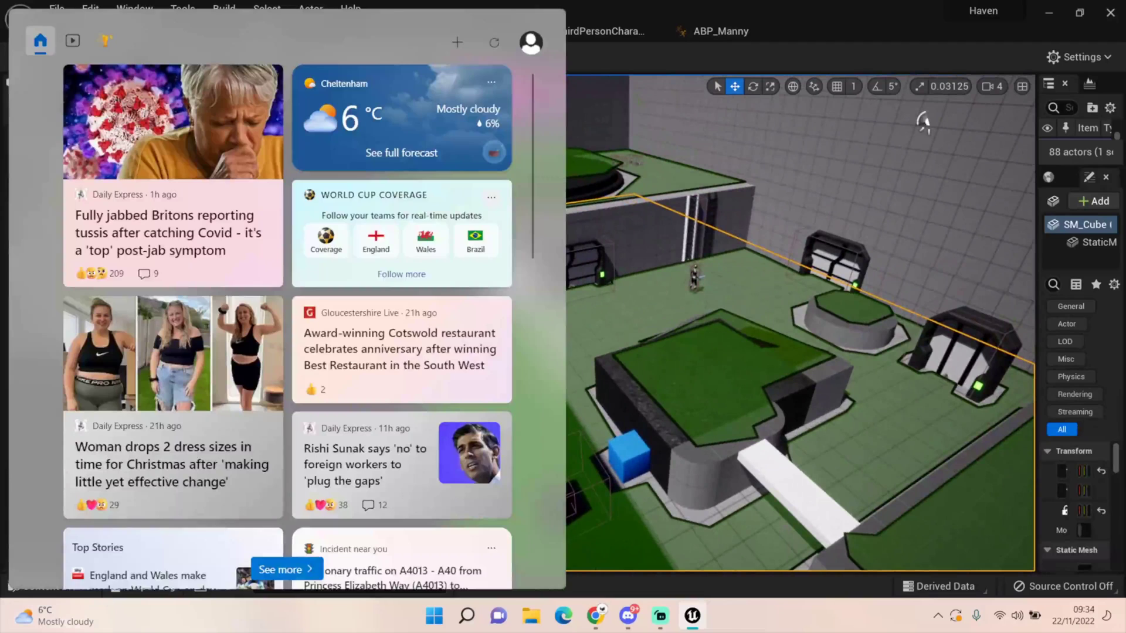
key(Escape)
key(ctrl+space)
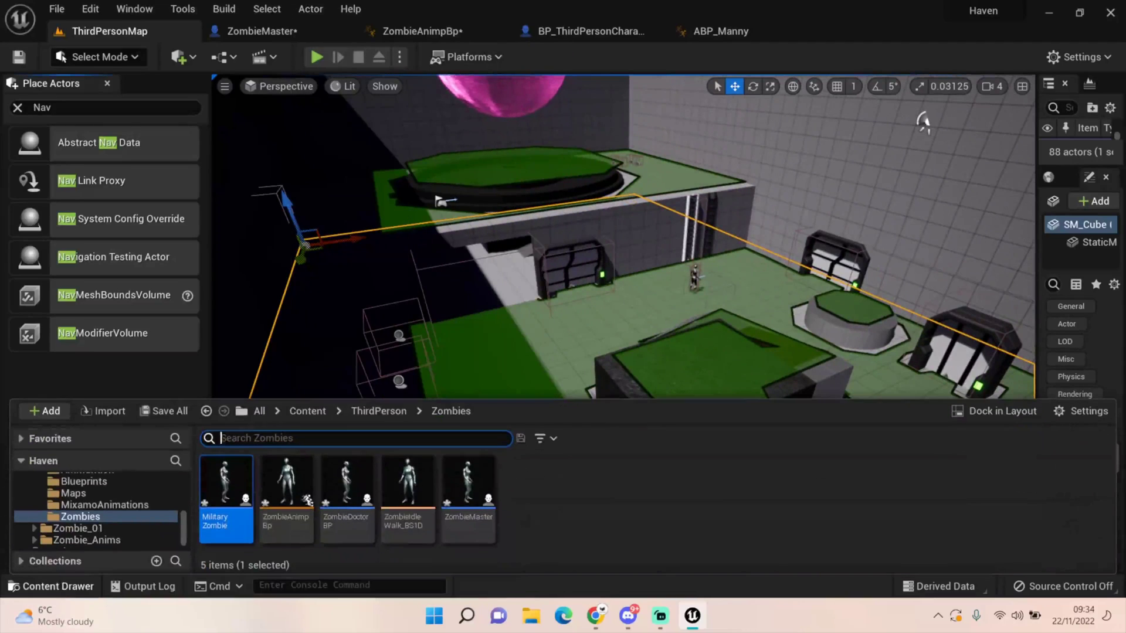
click(219, 494)
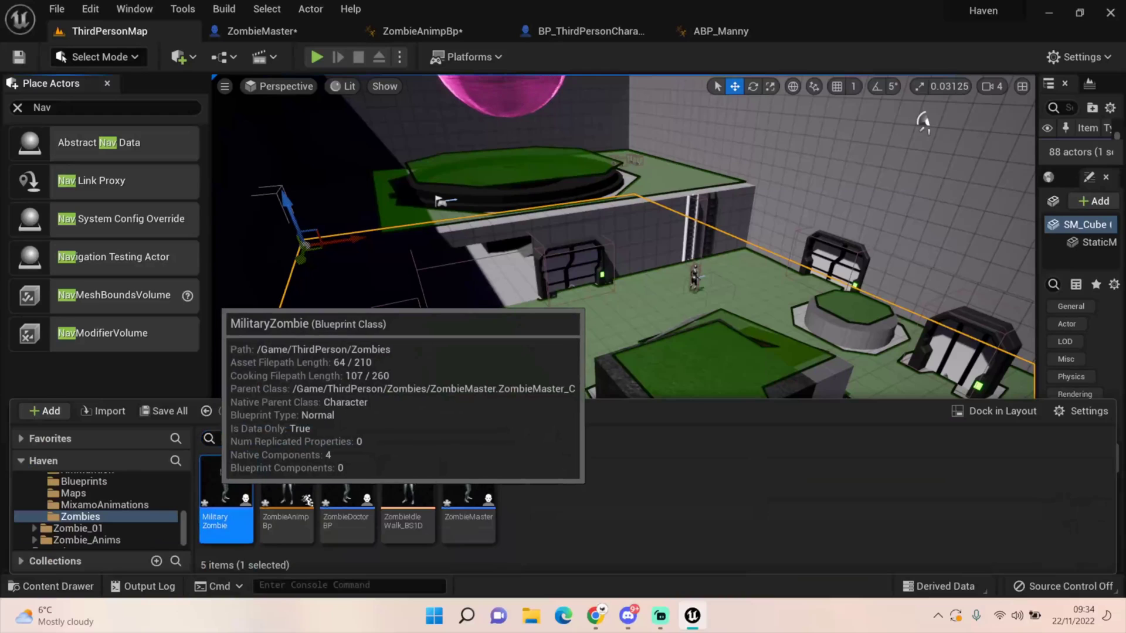
Step: Open MilitaryZombie's event graph and inspect its Parent: Tick, ActorBeginOverlap and BeginPlay nodes
double_click(220, 494)
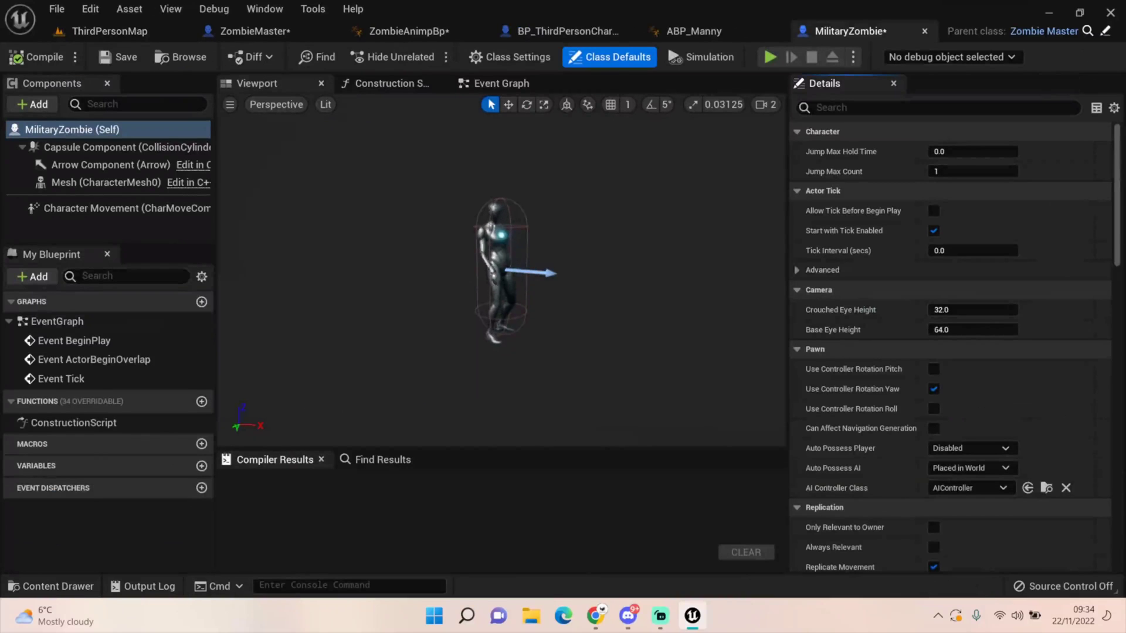
click(502, 83)
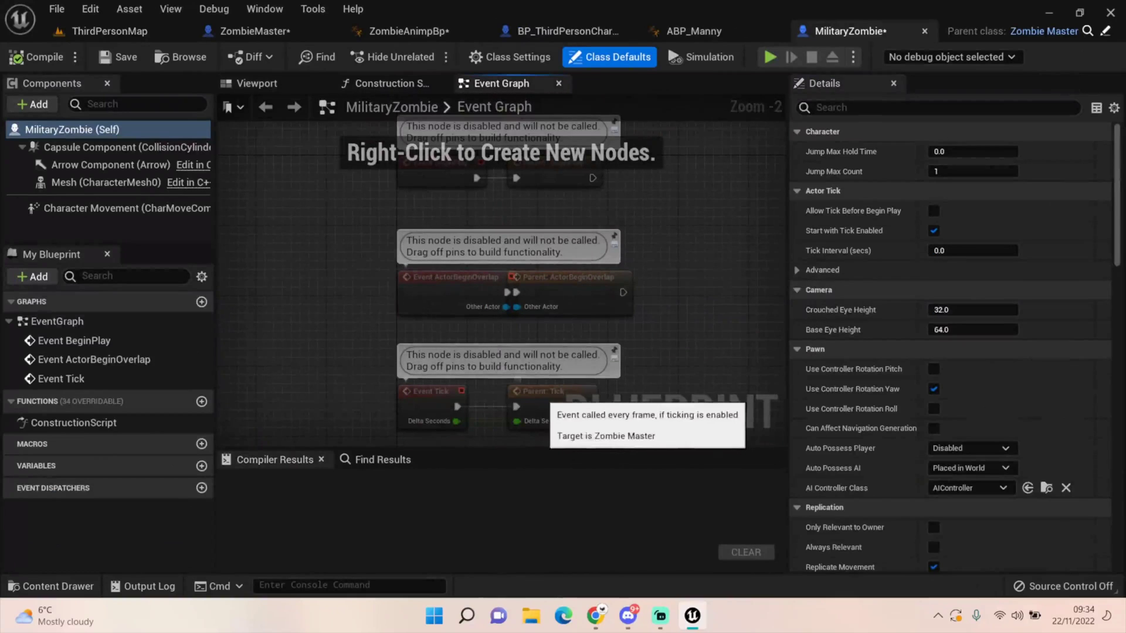
click(542, 401)
click(593, 301)
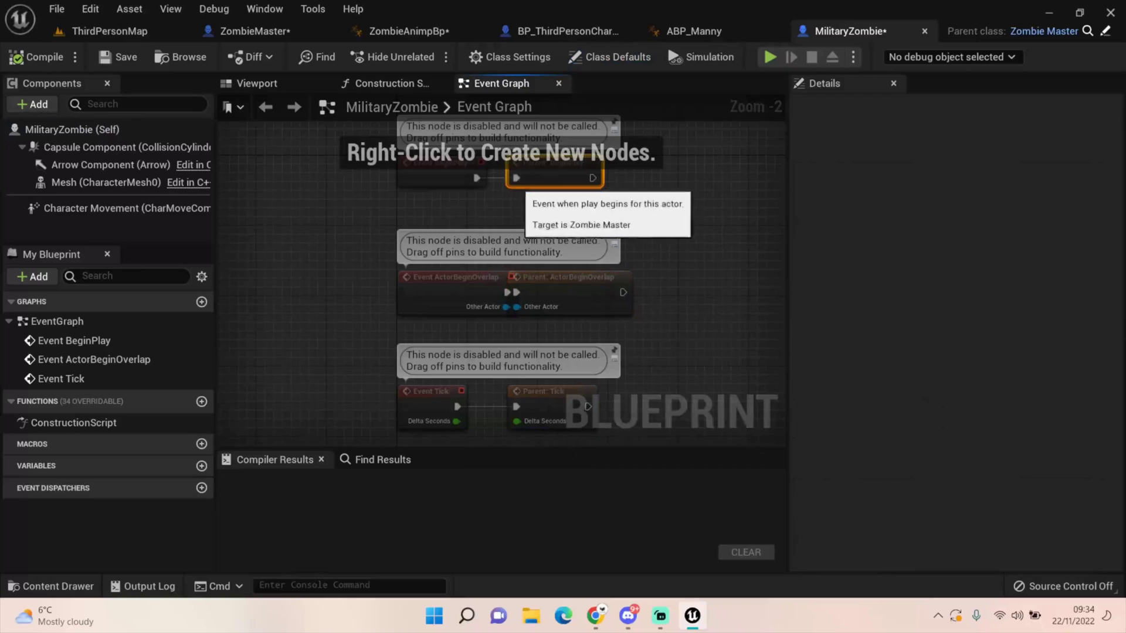
click(551, 176)
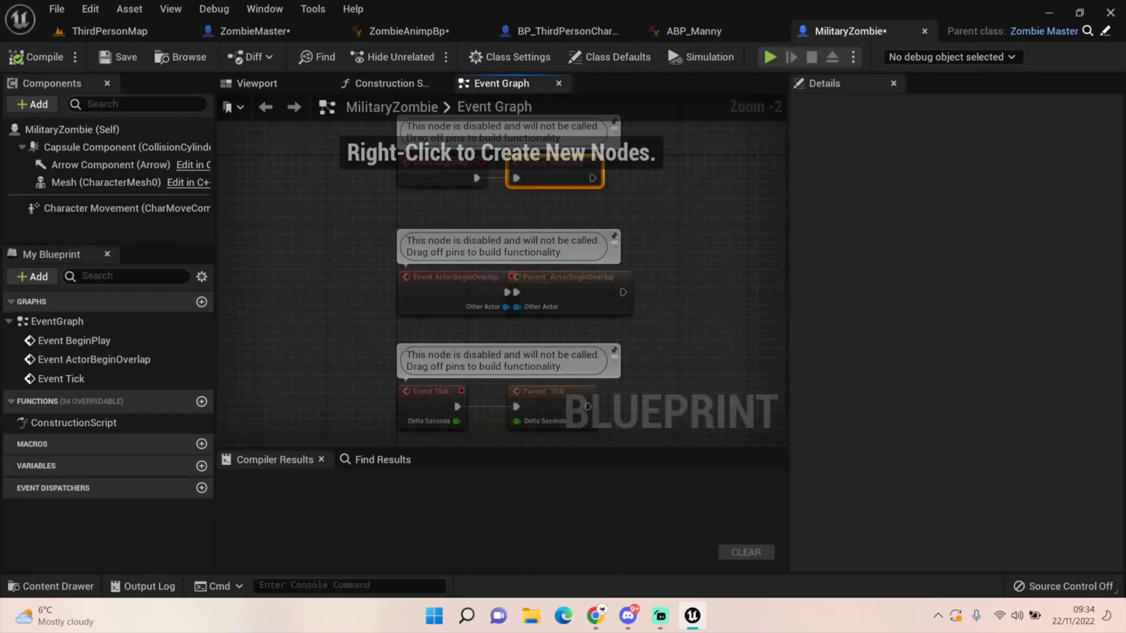
Step: Cycle through the blueprint tabs, close MilitaryZombie and return to ThirdPersonMap
click(568, 31)
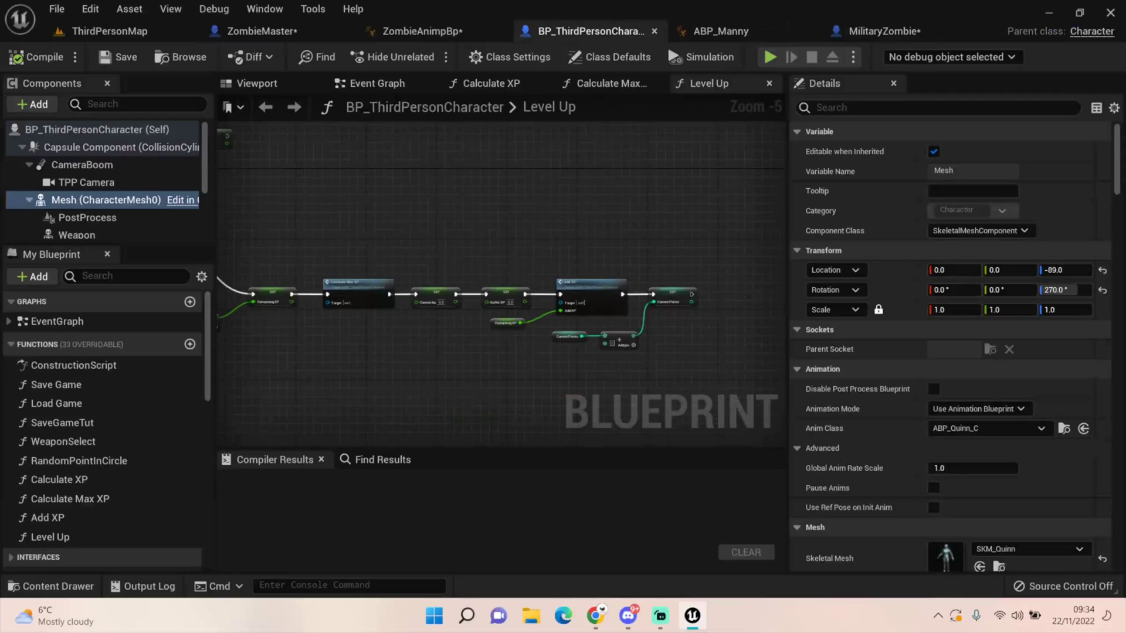
click(262, 30)
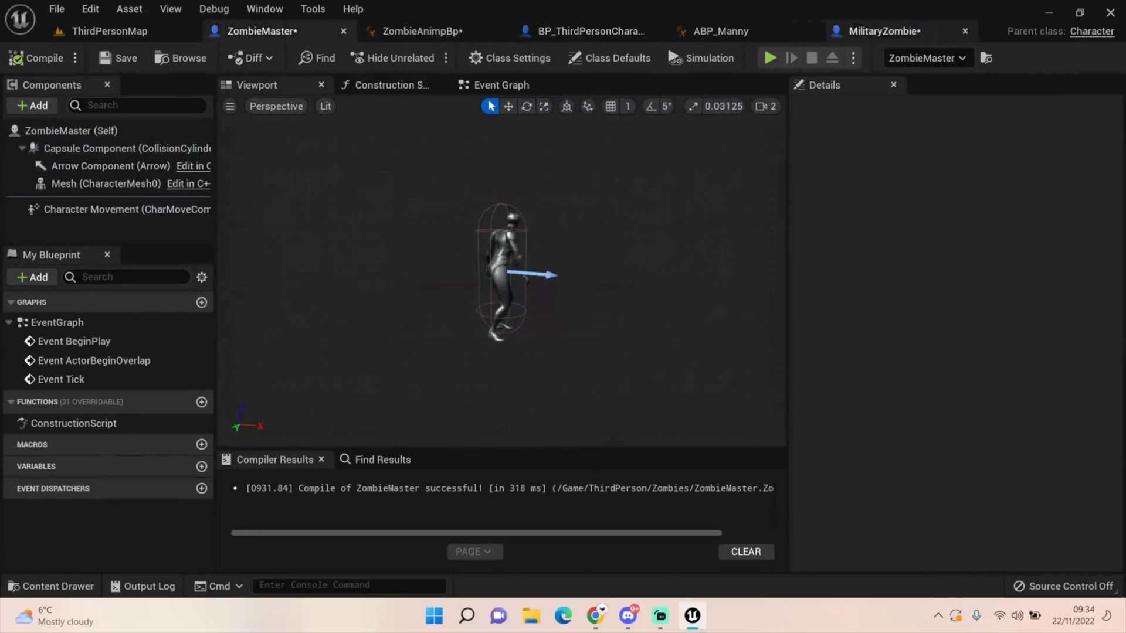
click(885, 31)
click(923, 31)
click(131, 31)
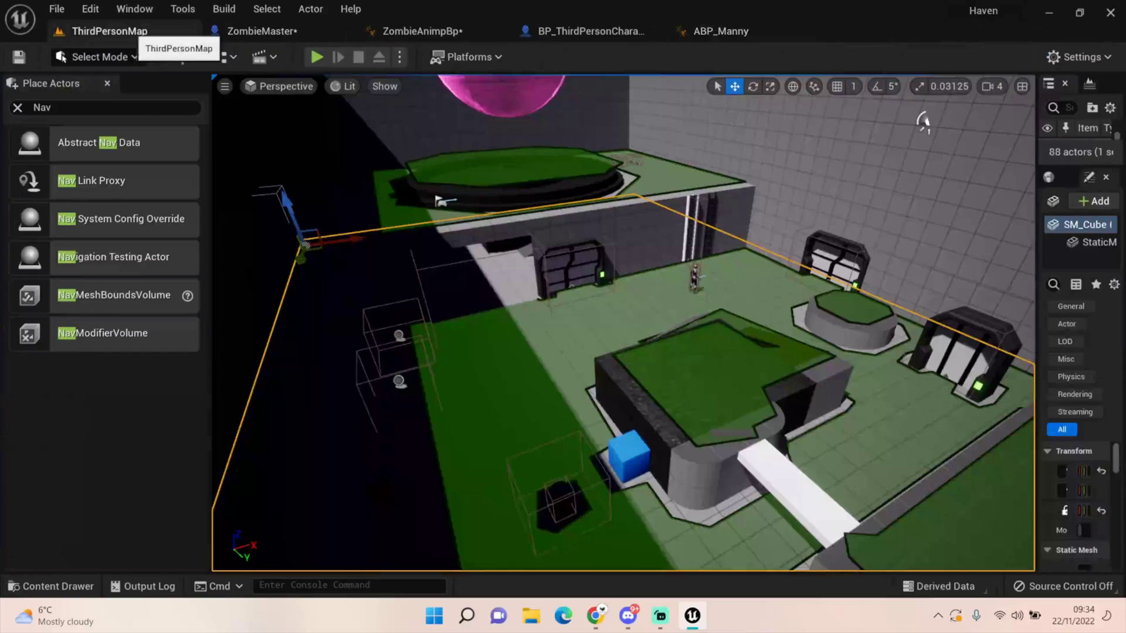
Step: Drag a ZombieDoctorBP from the Zombies folder into the level
right_drag(603, 293, 646, 334)
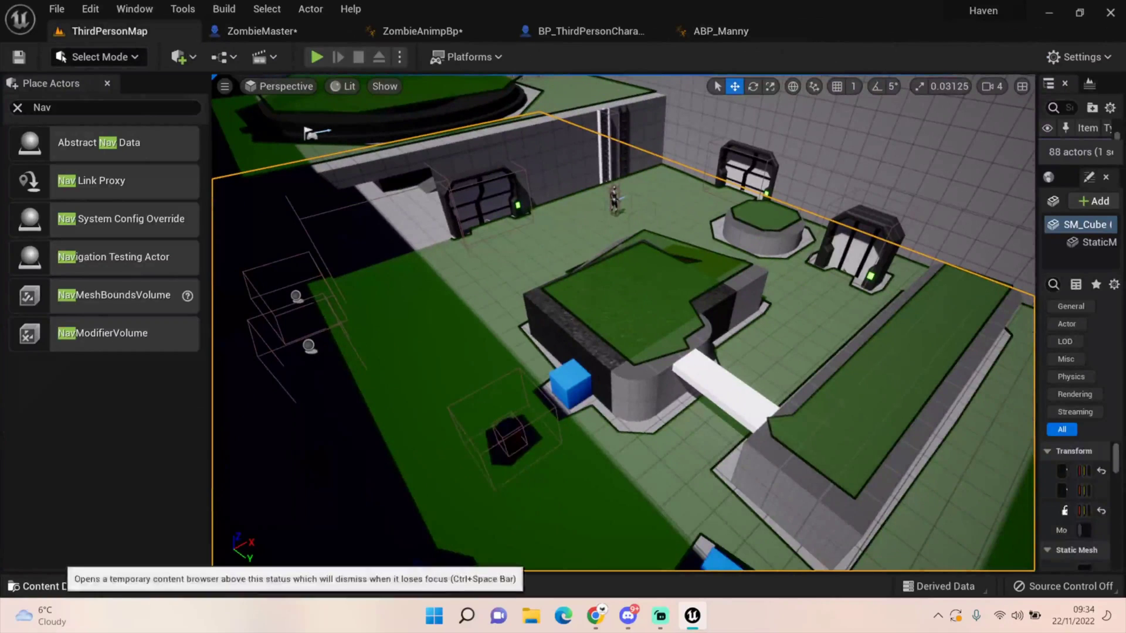
click(52, 586)
click(334, 487)
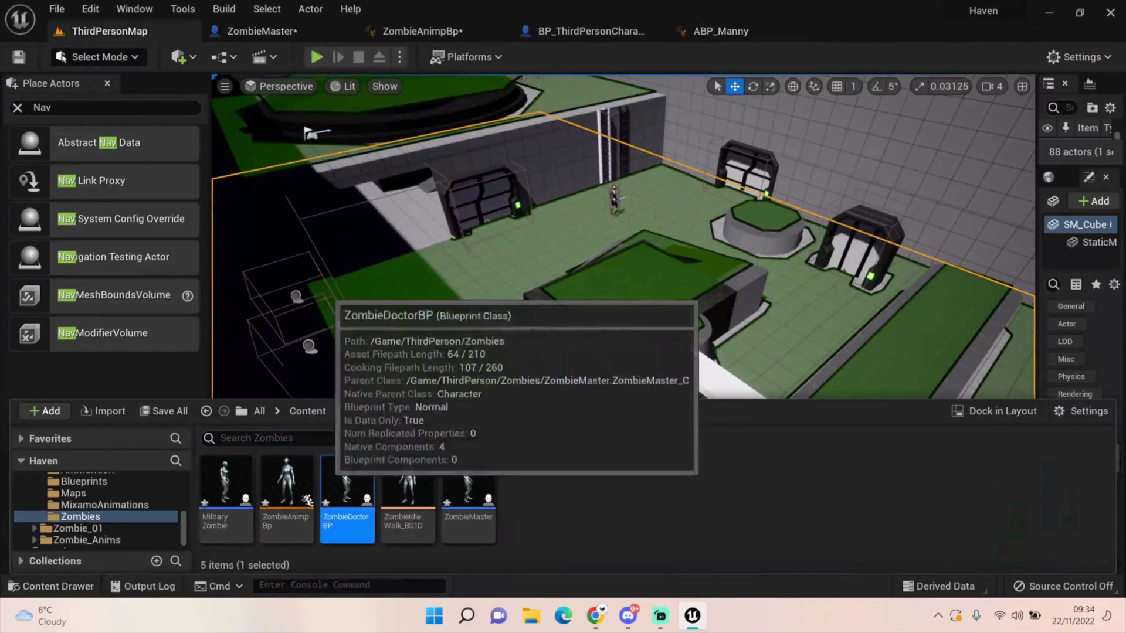
click(466, 482)
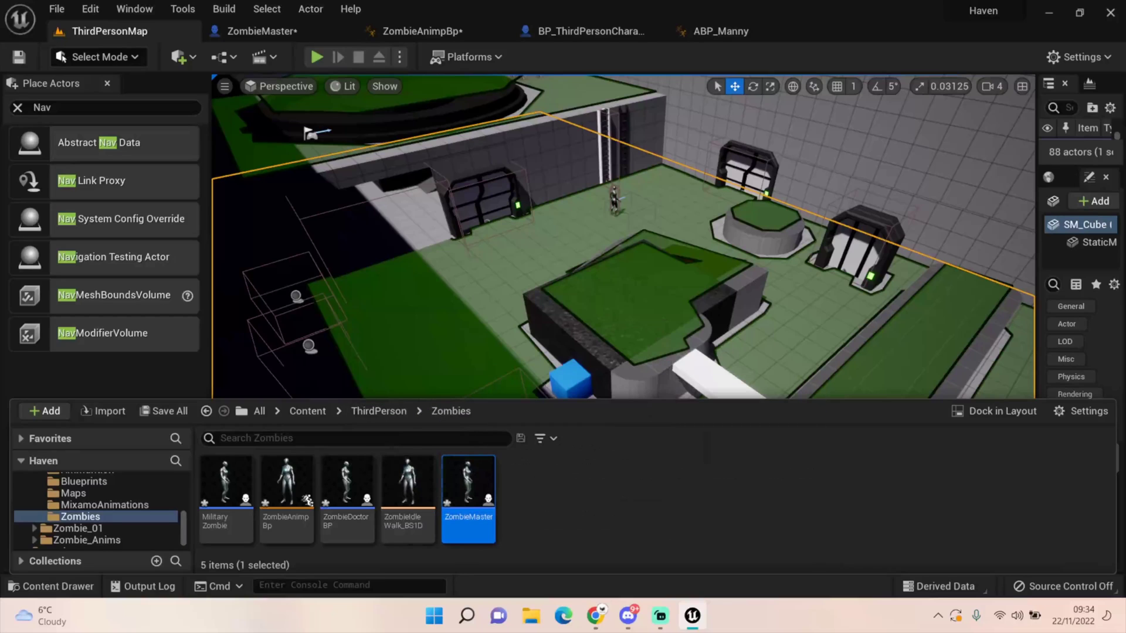
drag(346, 499, 557, 225)
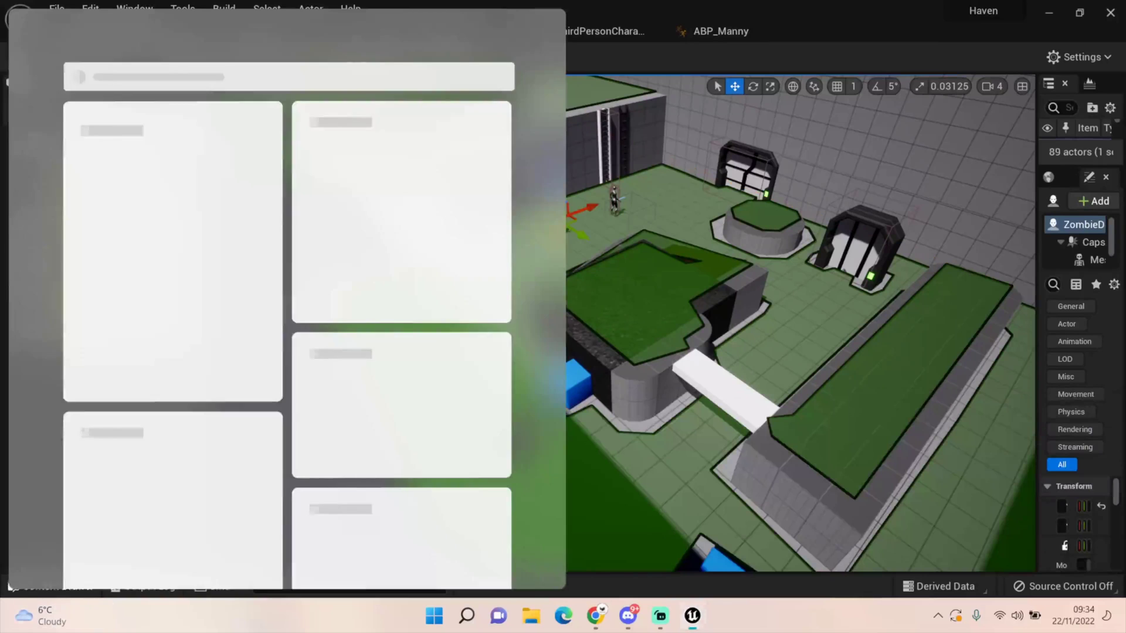
Step: Place a MilitaryZombie on the central green platform and start a play-test
click(52, 587)
drag(226, 486, 642, 272)
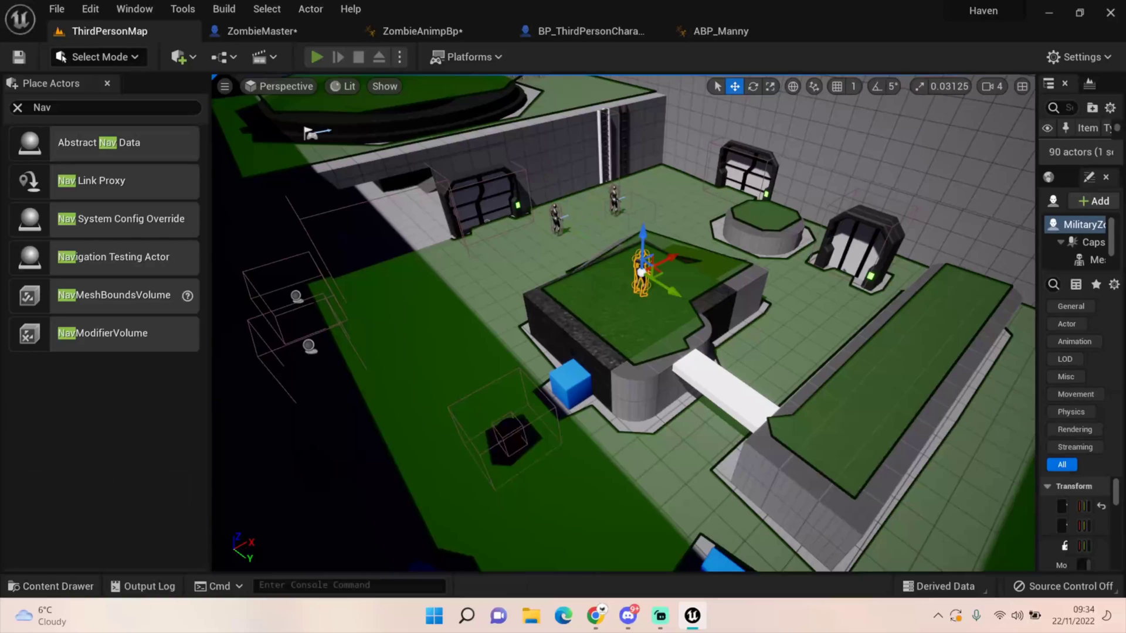
click(317, 57)
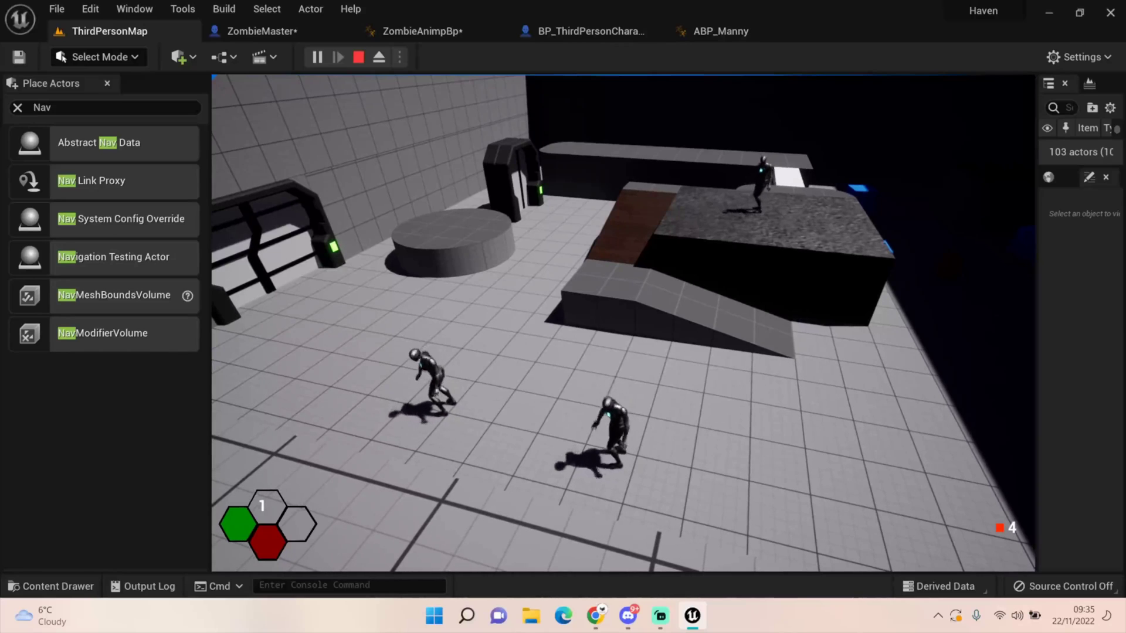
Step: Move around watching the zombies walk, then switch to the pistol and shoot a zombie five times
key(s)
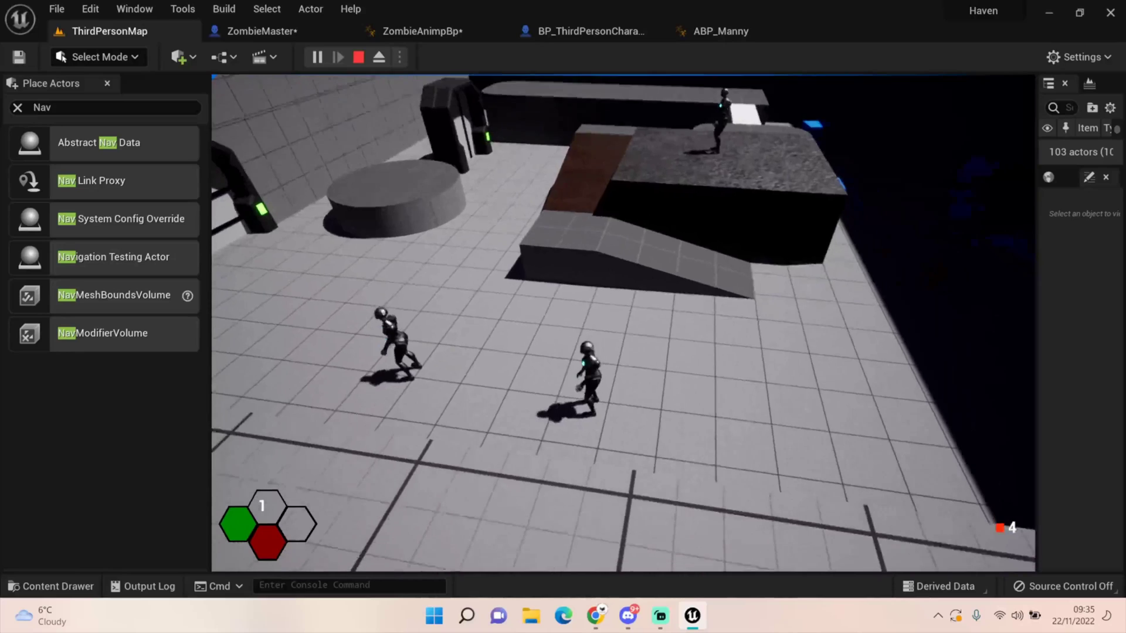
key(a)
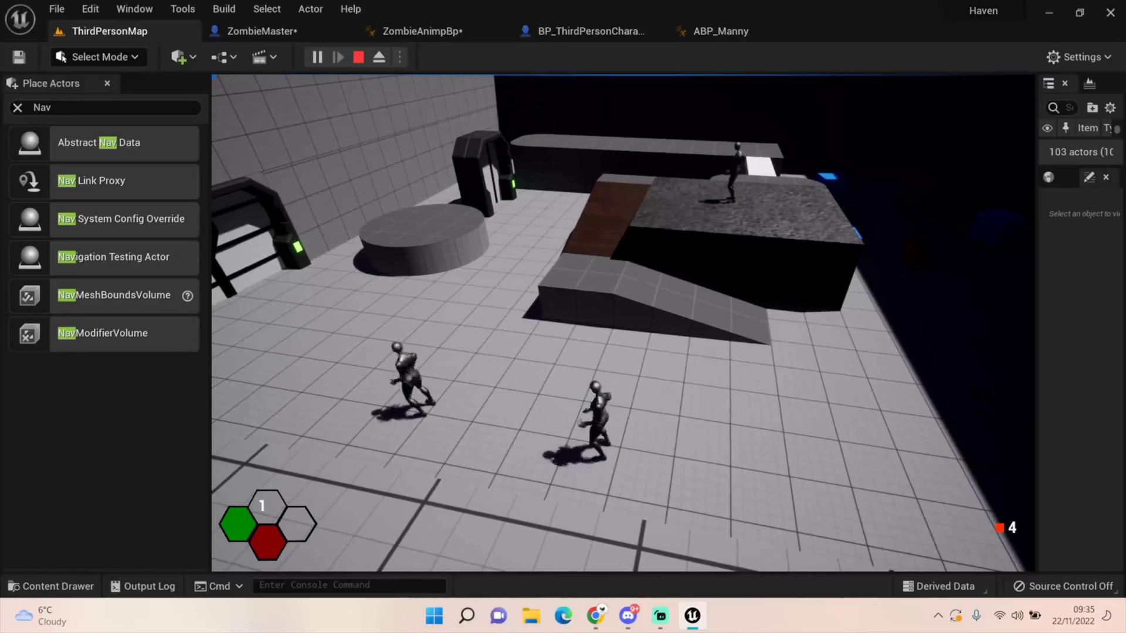
right_click(624, 323)
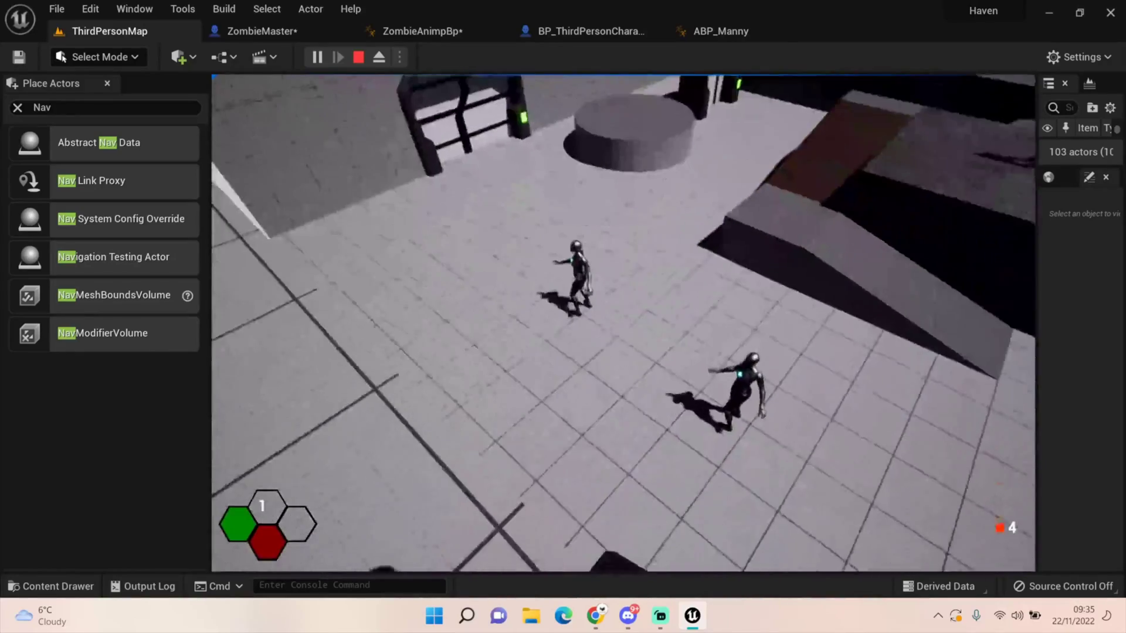
key(1)
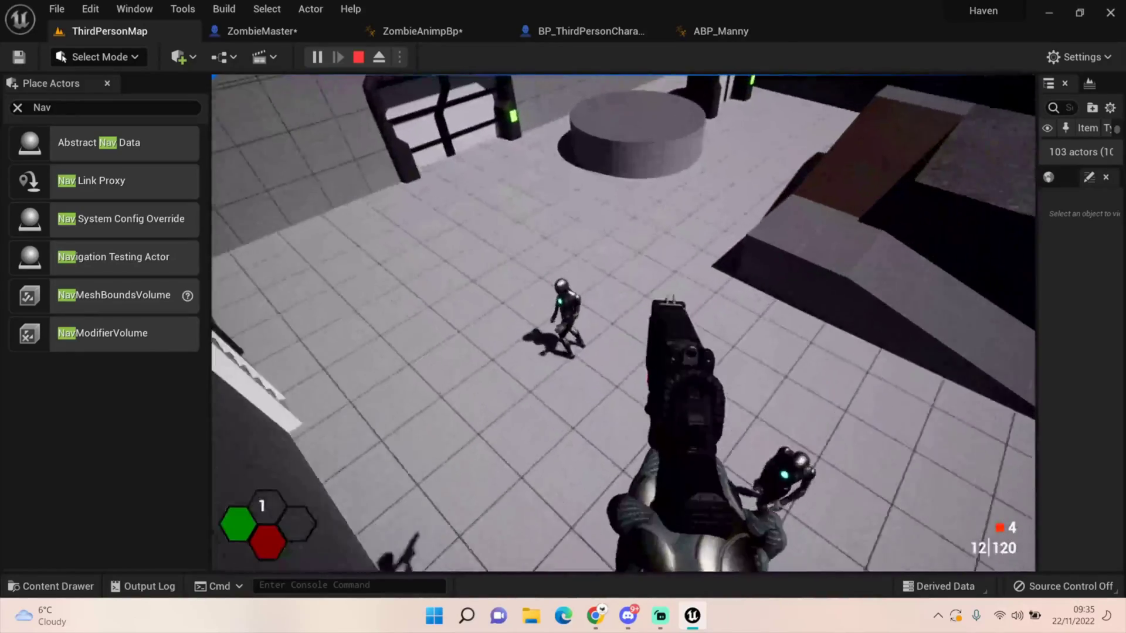
key(w)
click(624, 323)
click(623, 323)
click(623, 323)
click(624, 323)
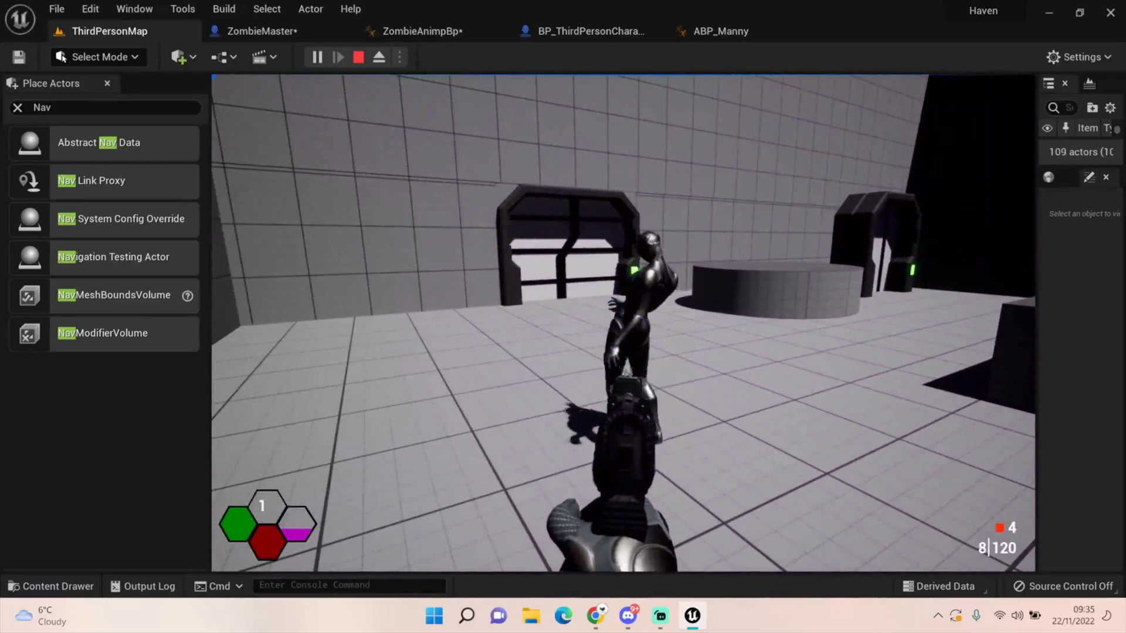
click(623, 324)
click(623, 323)
click(623, 323)
click(624, 323)
click(624, 323)
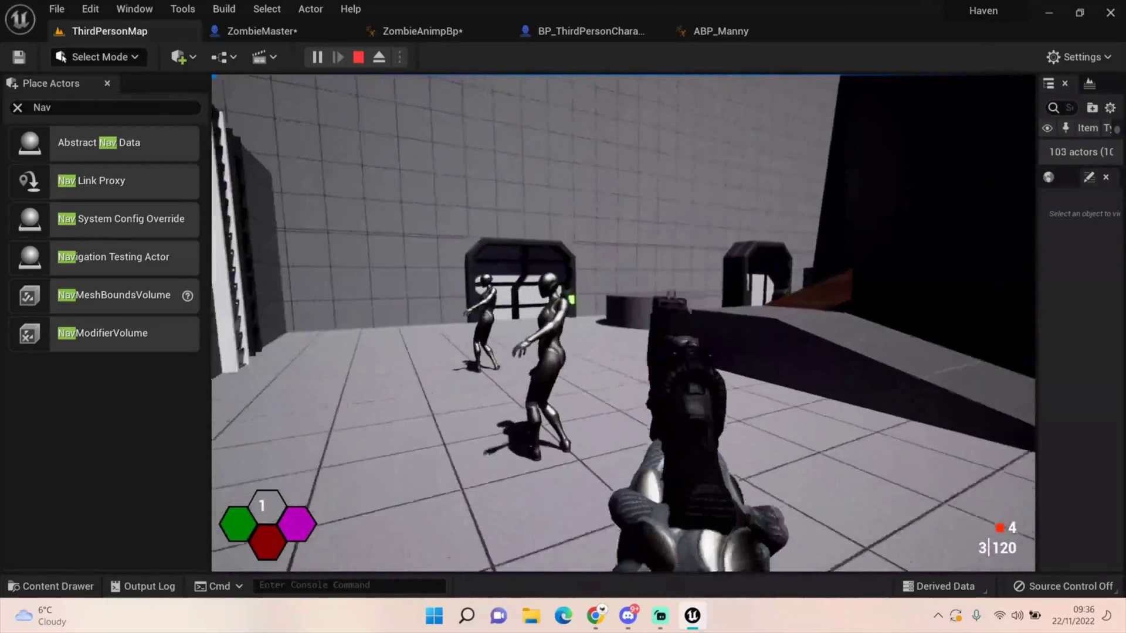
Step: Stop the play session and fly the editor camera around the platform
key(Escape)
right_drag(623, 323, 463, 402)
key(w)
key(s)
key(d)
key(a)
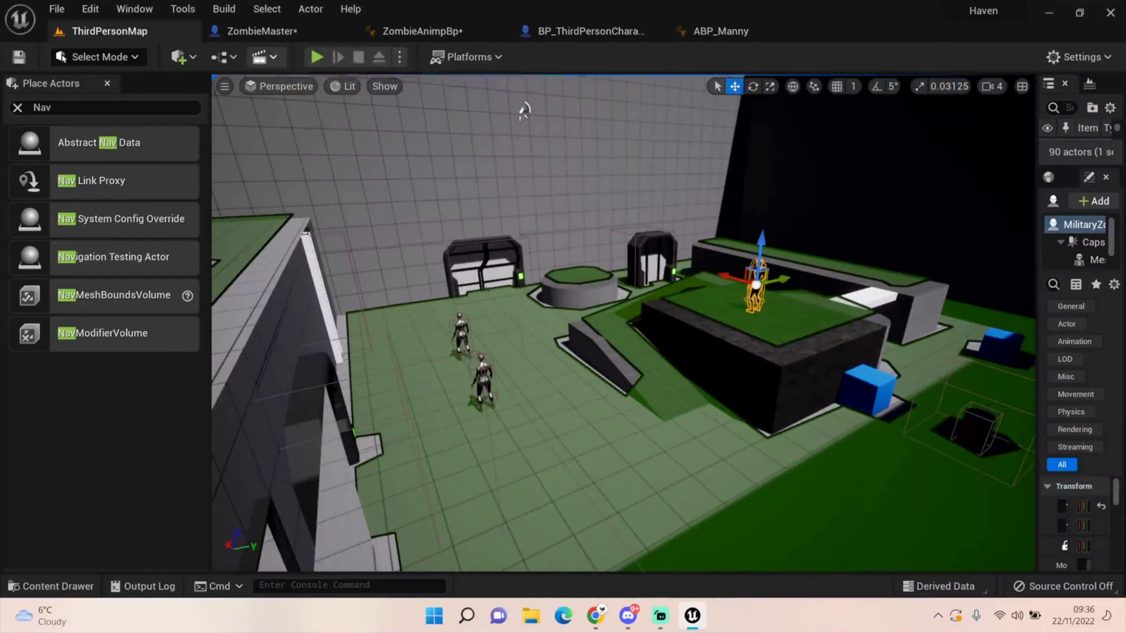
click(263, 31)
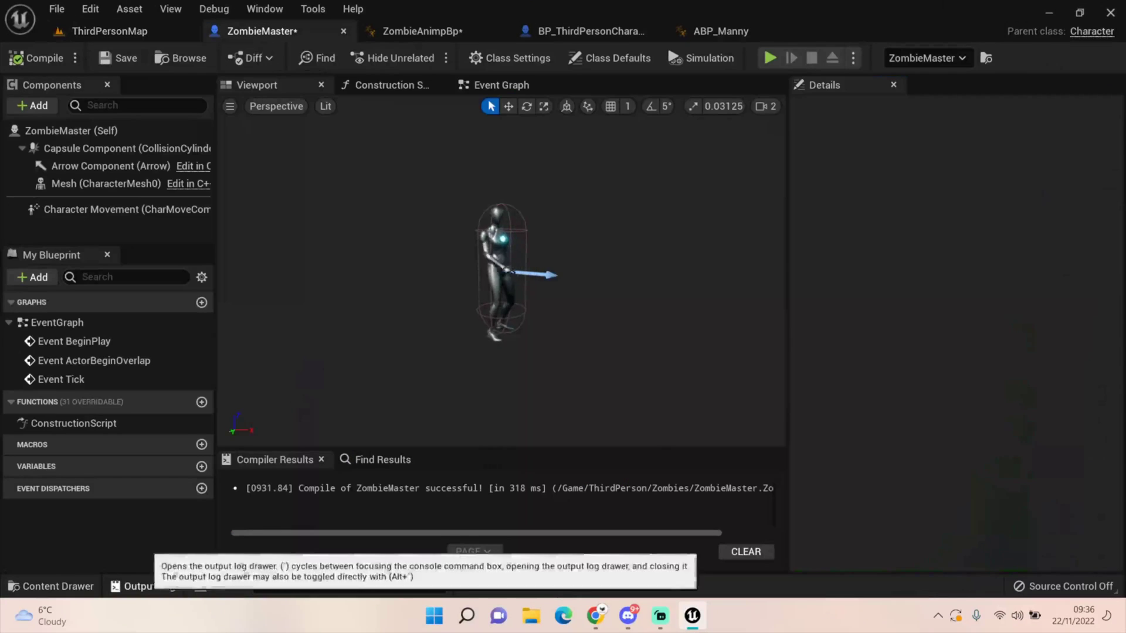
click(501, 85)
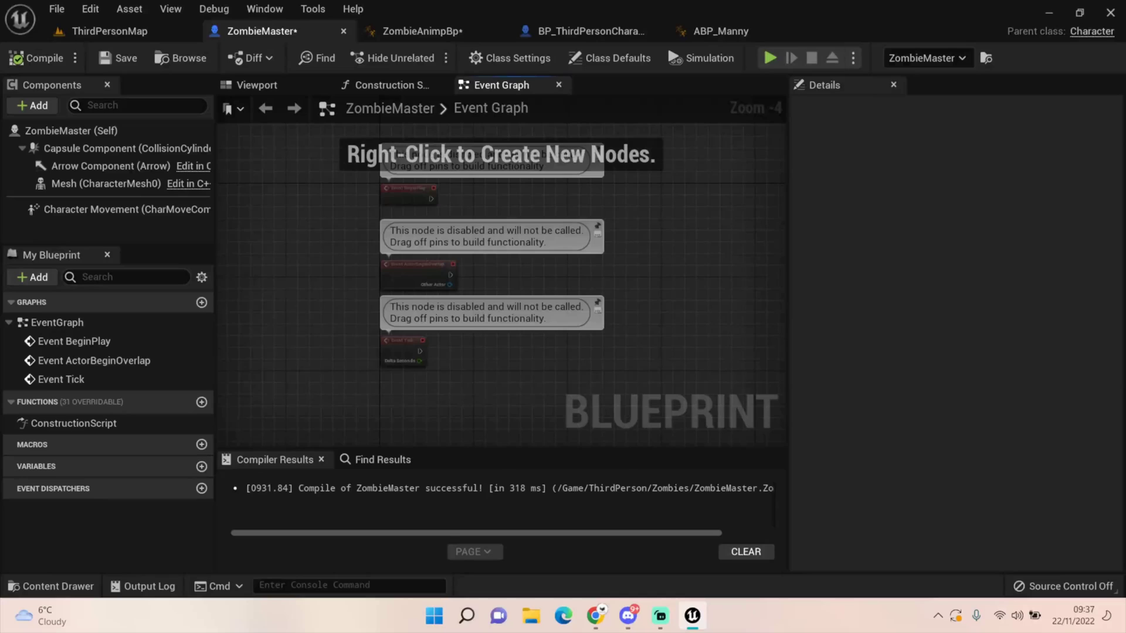
right_drag(361, 252, 354, 272)
click(146, 32)
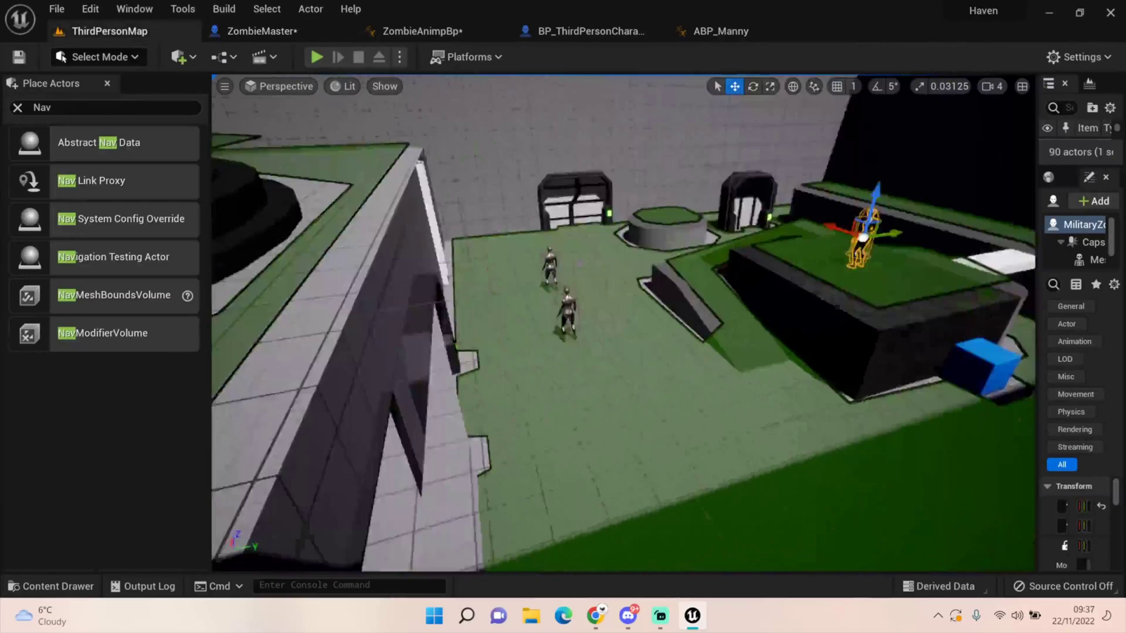
Step: Orbit the view around the placed zombies, then switch to the Streamlabs Desktop window
right_drag(580, 264, 638, 262)
key(d)
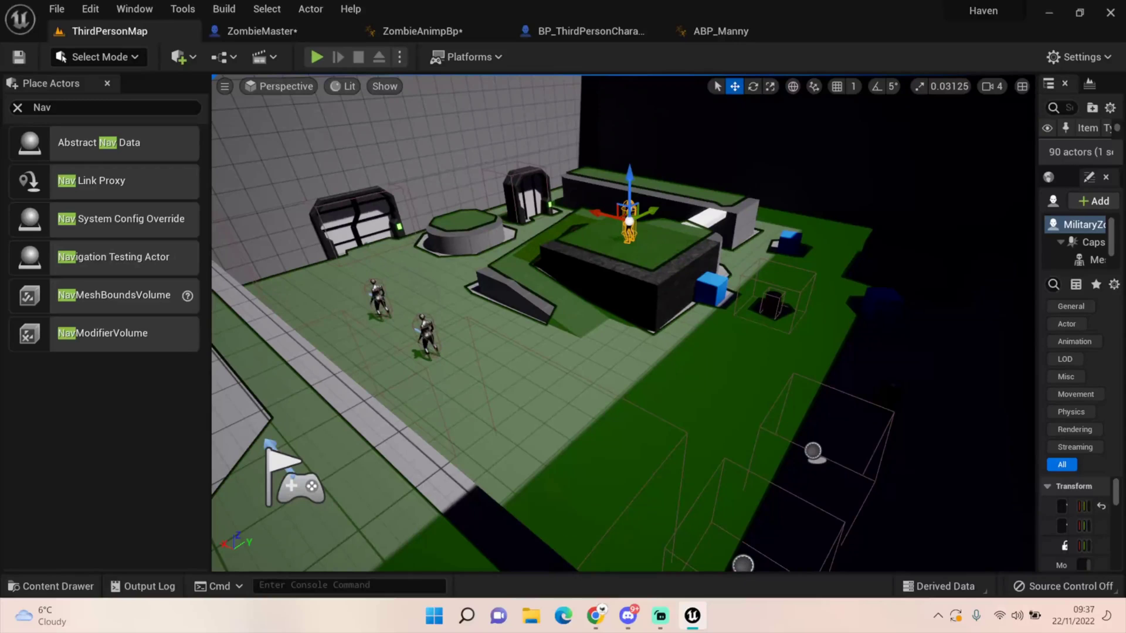
click(660, 616)
click(661, 616)
click(661, 616)
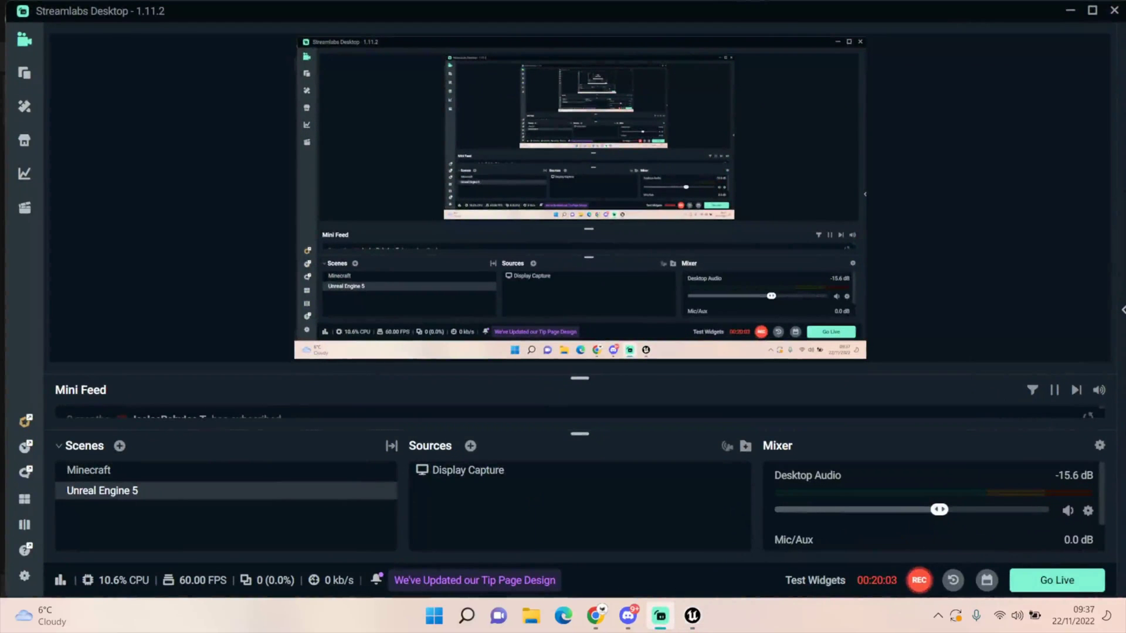